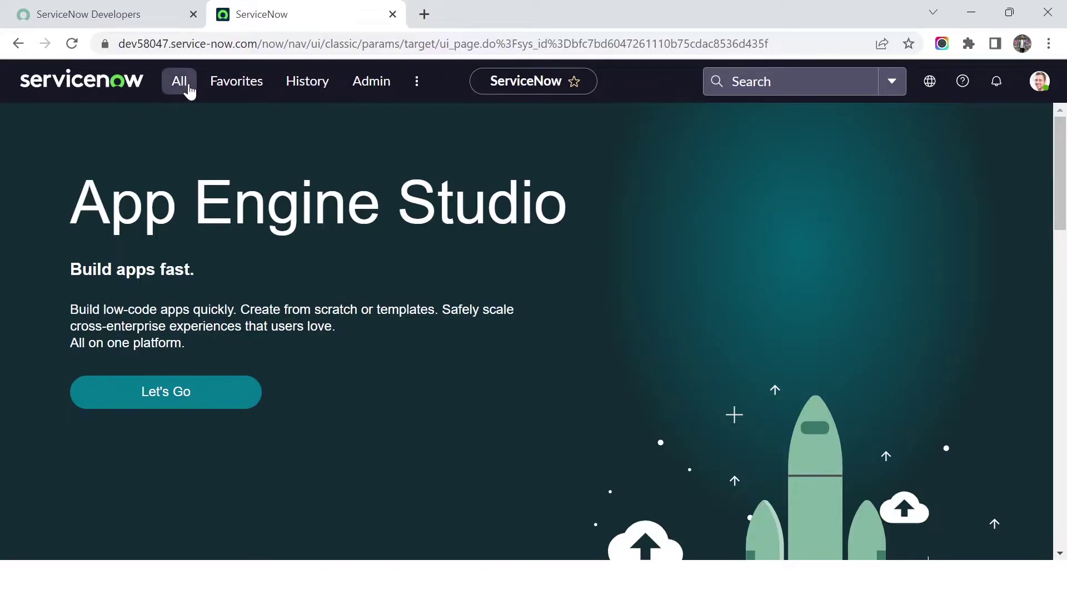
Step: Filter the navigator by "table", pin it open, and open the Tables list under System Definition
{"action": "left_click", "coordinate": [184, 83]}
{"action": "type", "text": "table"}
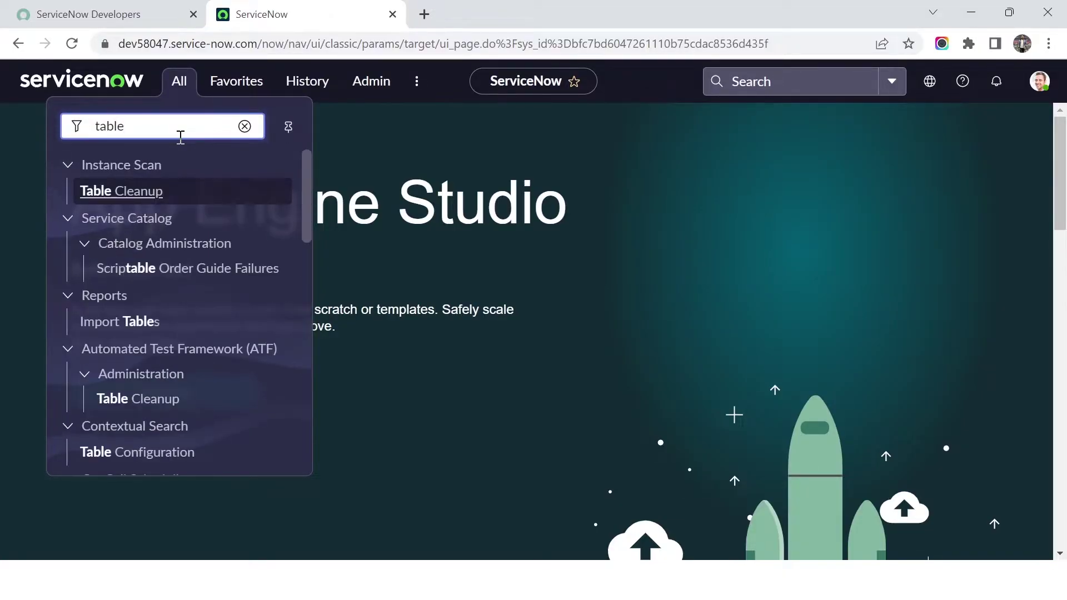
{"action": "left_click", "coordinate": [289, 127]}
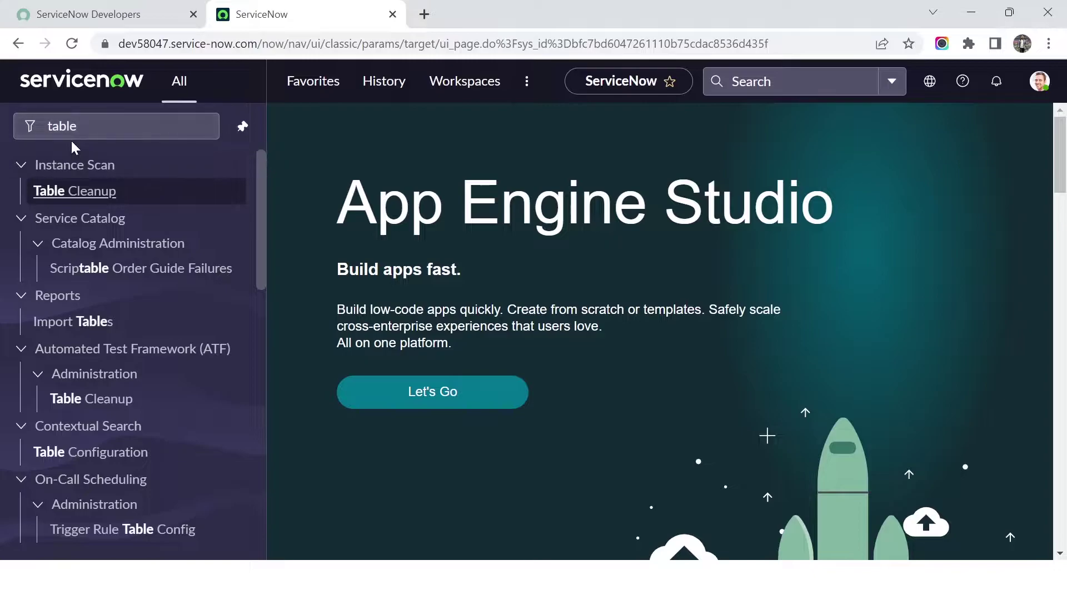
{"action": "scroll", "coordinate": [92, 223], "scroll_direction": "down", "scroll_amount": 5}
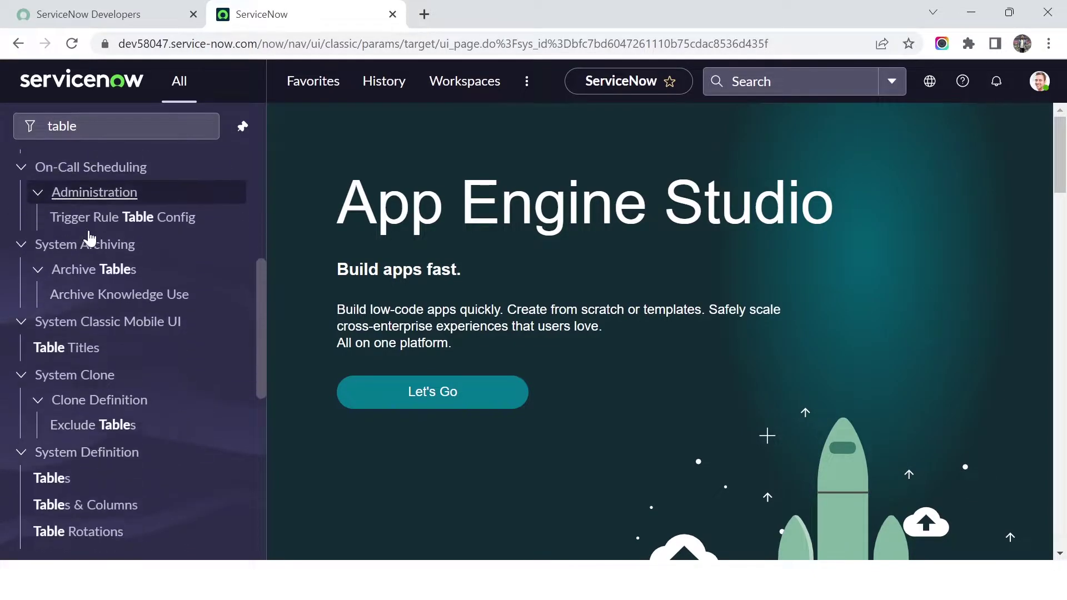
{"action": "scroll", "coordinate": [88, 238], "scroll_direction": "up", "scroll_amount": 5}
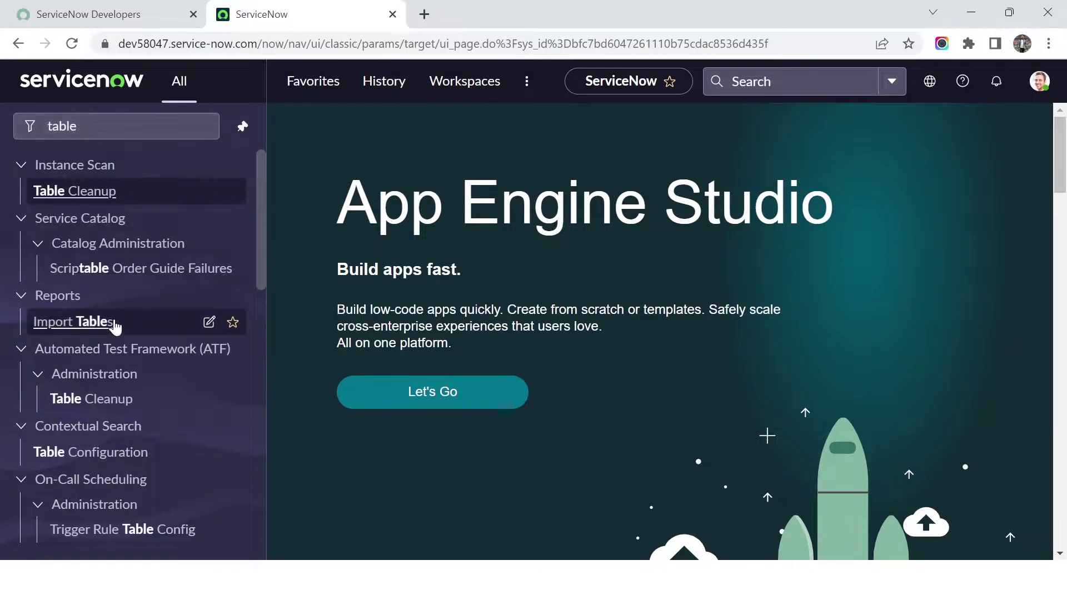
{"action": "scroll", "coordinate": [115, 327], "scroll_direction": "down", "scroll_amount": 9}
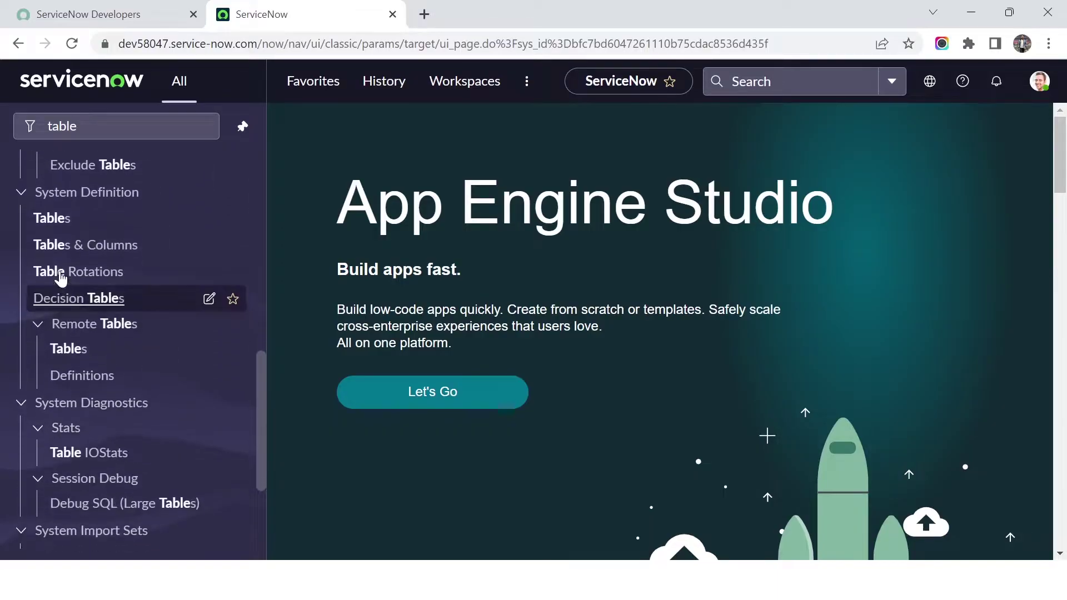
{"action": "left_click", "coordinate": [49, 208]}
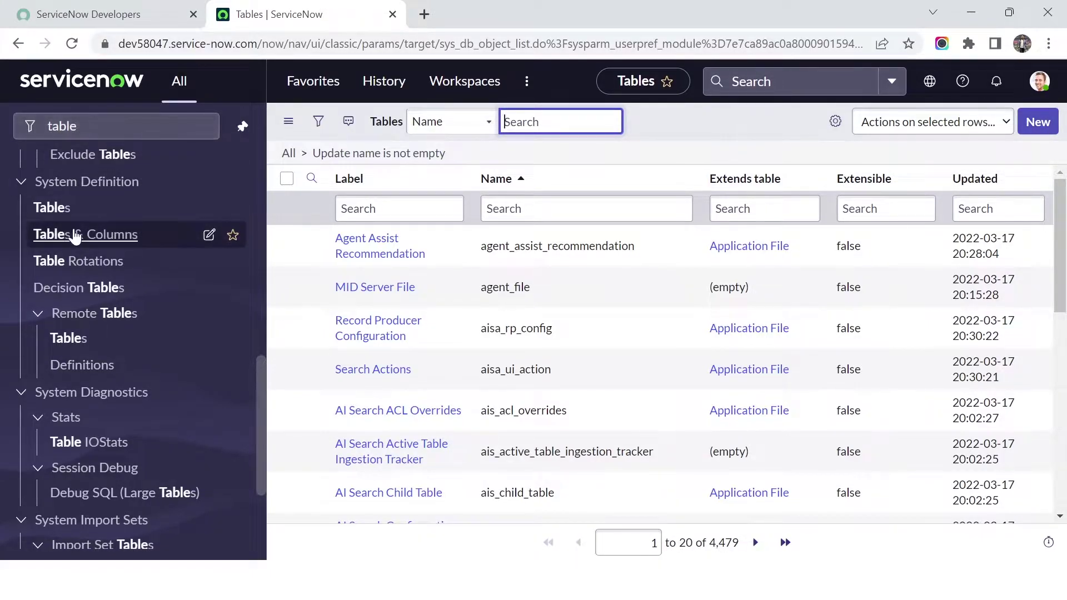
Step: Open Tables & Columns and look over its table list, creation options and schema map option
{"action": "left_click", "coordinate": [77, 236]}
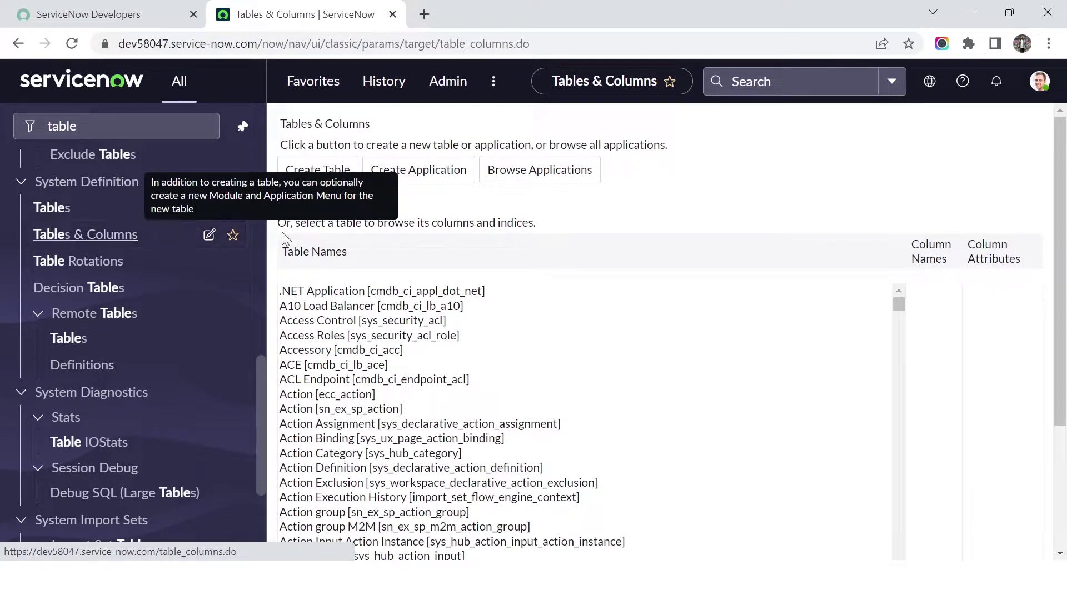
{"action": "scroll", "coordinate": [448, 413], "scroll_direction": "down", "scroll_amount": 3}
{"action": "scroll", "coordinate": [936, 393], "scroll_direction": "down", "scroll_amount": 1}
{"action": "scroll", "coordinate": [936, 392], "scroll_direction": "down", "scroll_amount": 3}
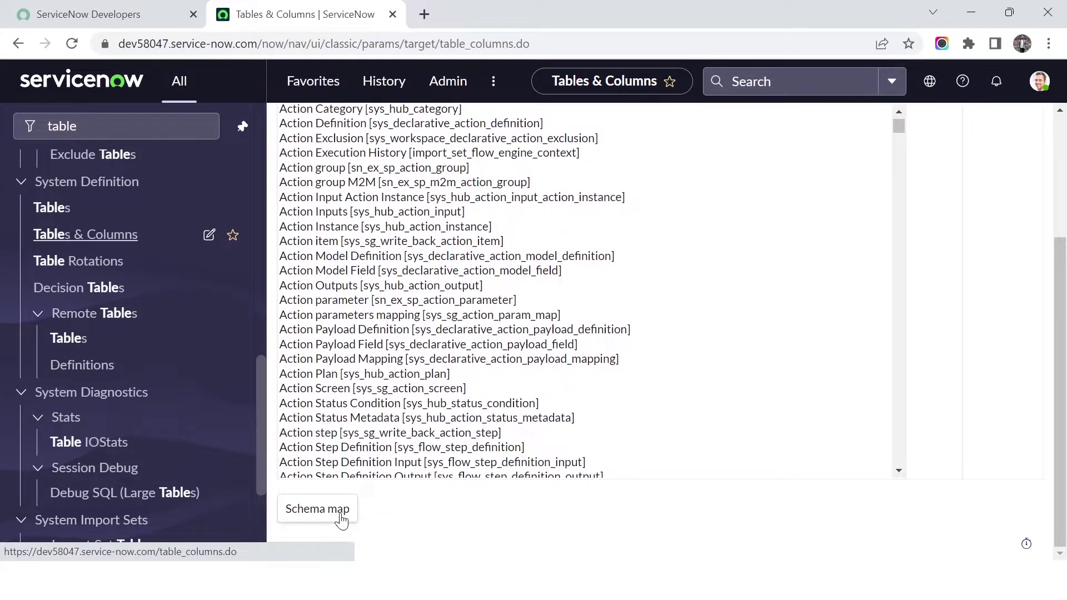
{"action": "scroll", "coordinate": [341, 521], "scroll_direction": "up", "scroll_amount": 4}
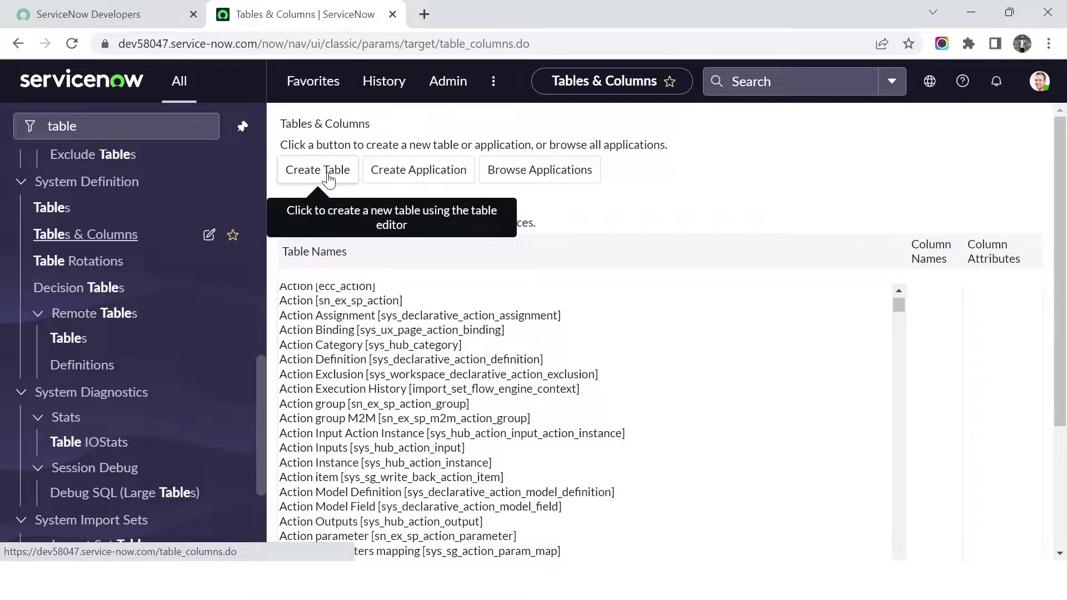
Step: Open the full list of tables through the navigator filter with sys_db_object.list and look through it
{"action": "left_click", "coordinate": [165, 117]}
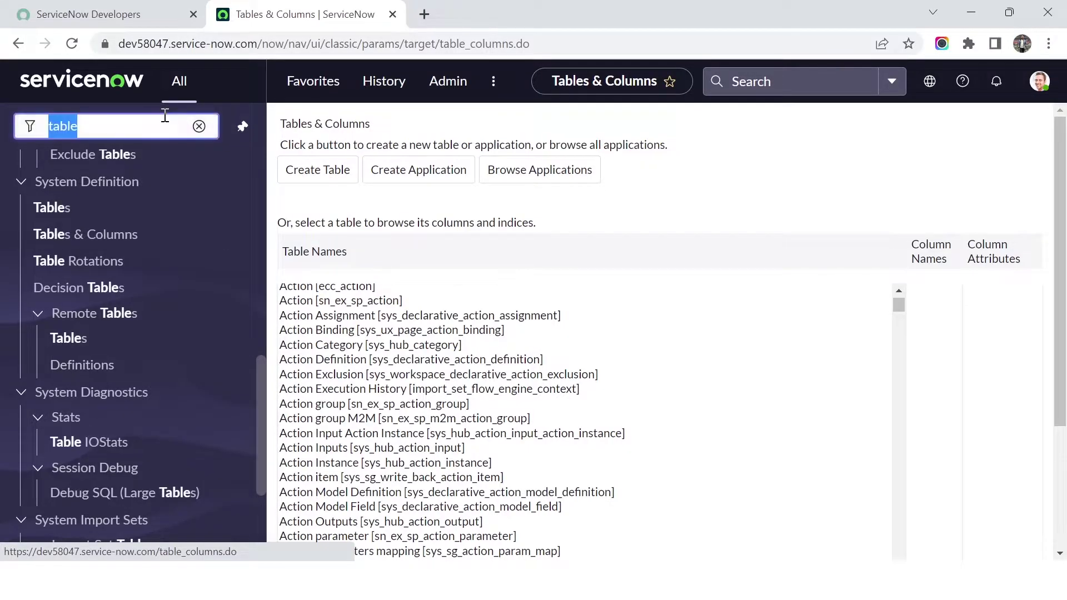
{"action": "type", "text": "sys"}
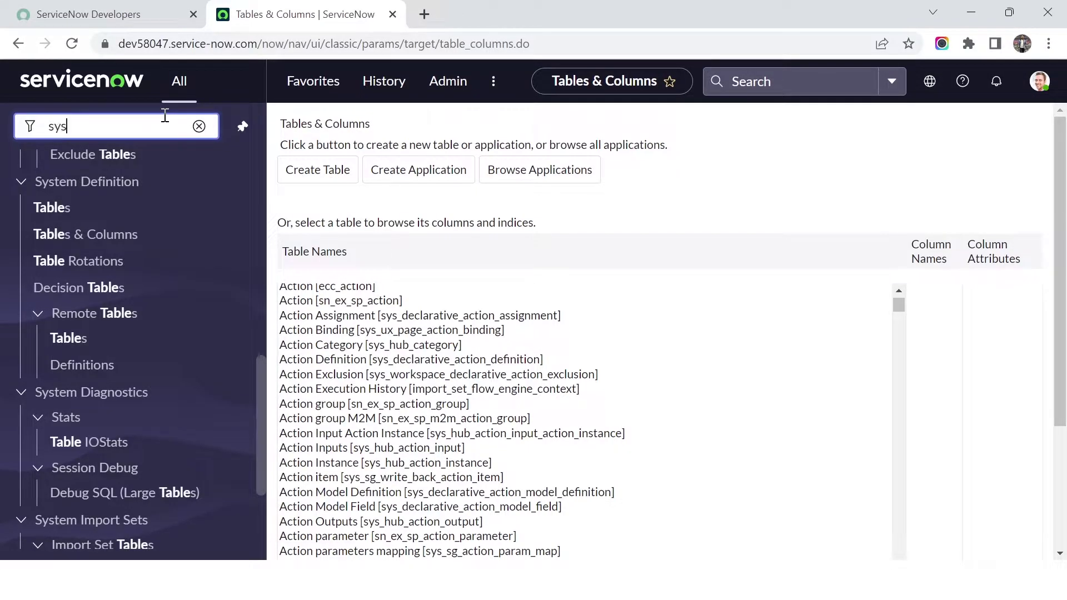
{"action": "type", "text": "_db"}
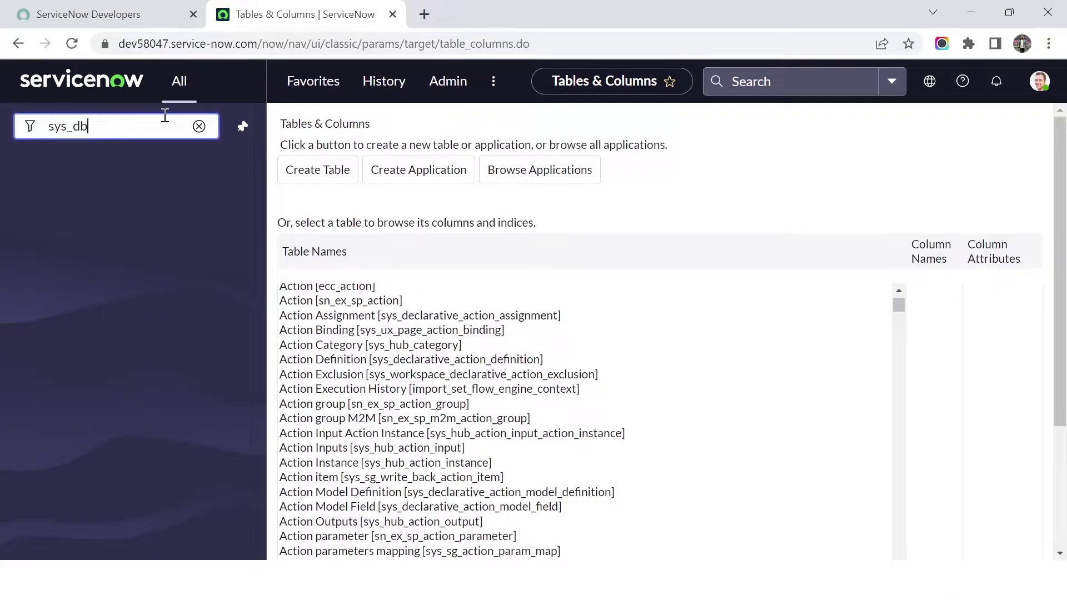
{"action": "type", "text": "_object.list"}
{"action": "key", "text": "Return"}
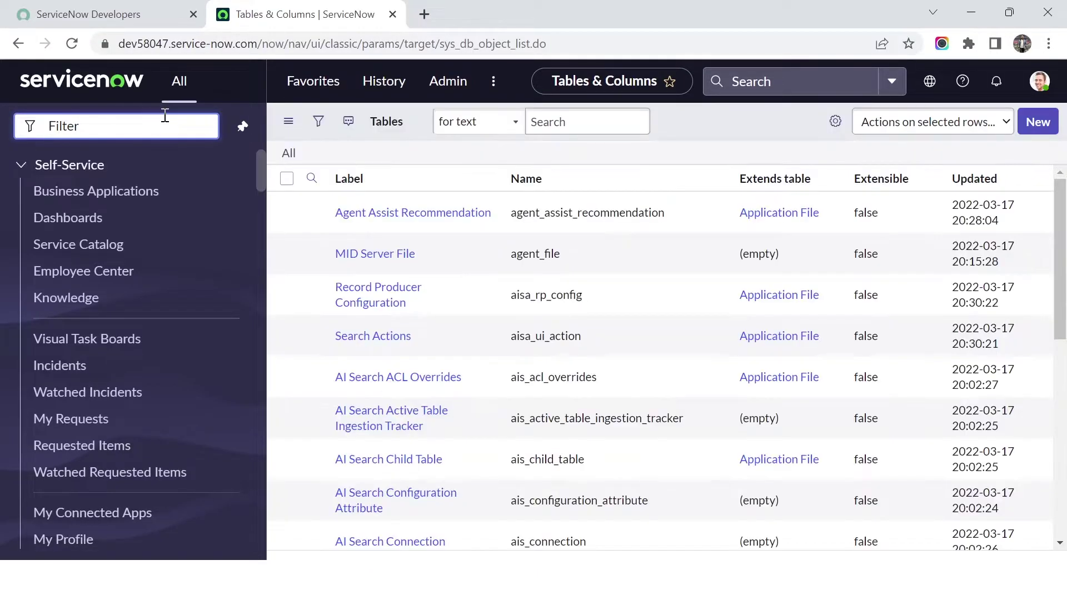
{"action": "scroll", "coordinate": [384, 309], "scroll_direction": "down", "scroll_amount": 9}
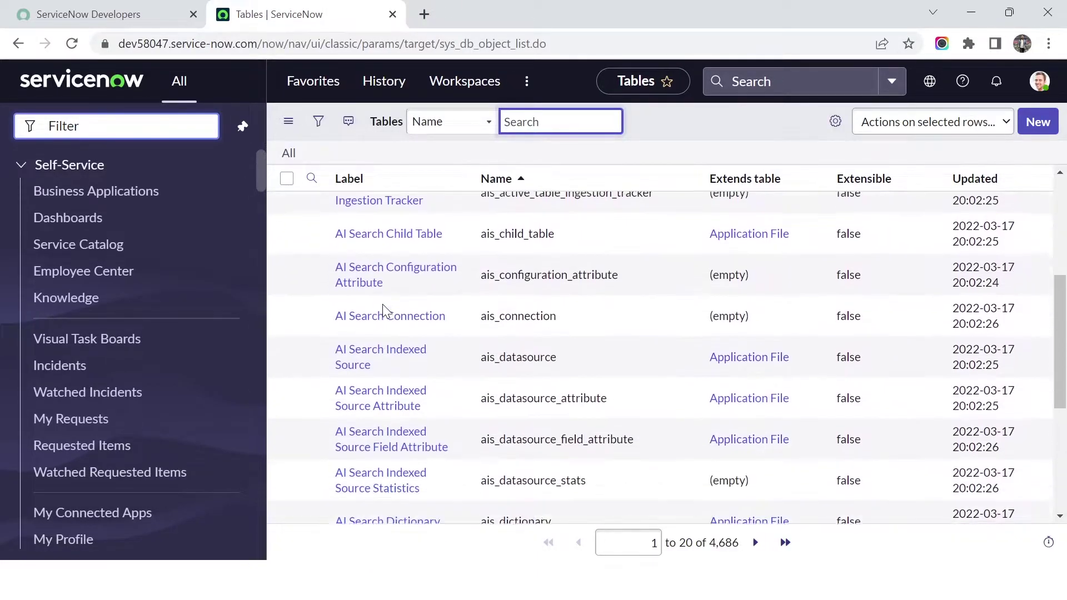
{"action": "scroll", "coordinate": [382, 307], "scroll_direction": "up", "scroll_amount": 9}
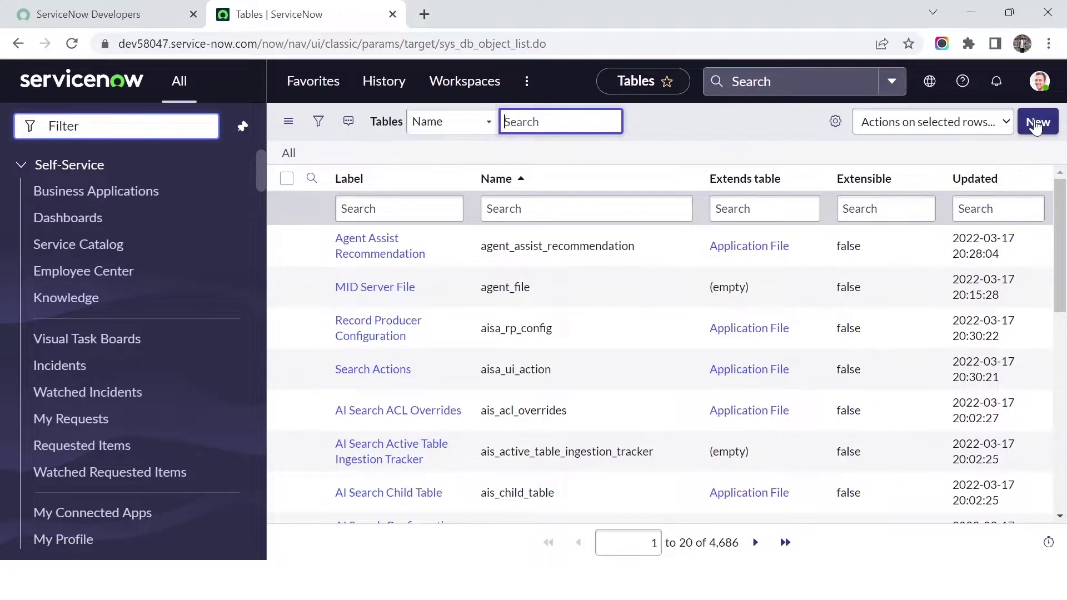
Step: Start a new table record, unpin the navigator, and set the table's label to Mobile Issues
{"action": "left_click", "coordinate": [1036, 126]}
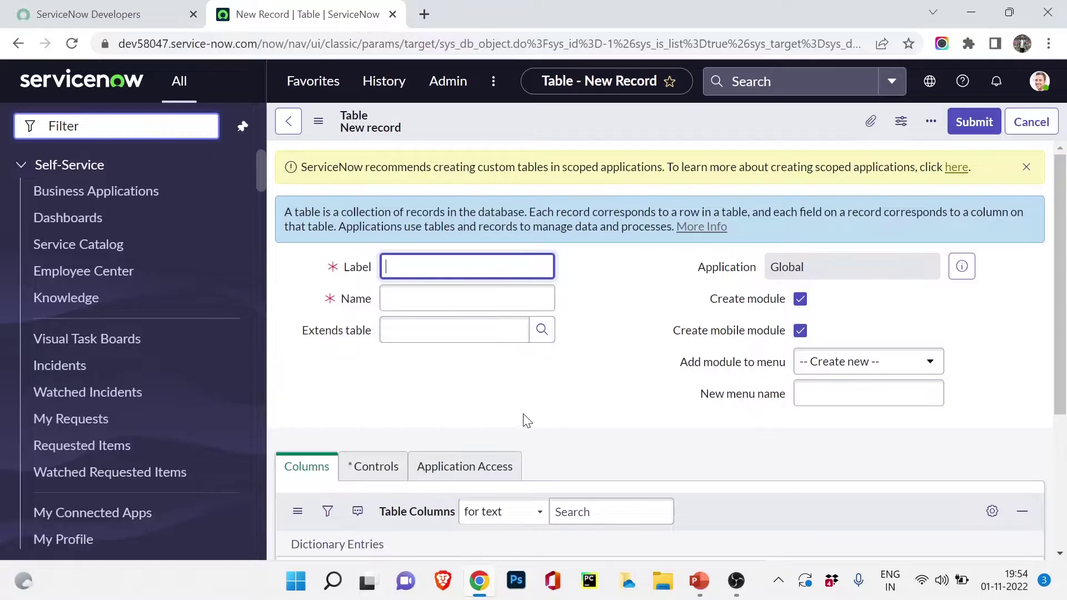
{"action": "left_click", "coordinate": [239, 127]}
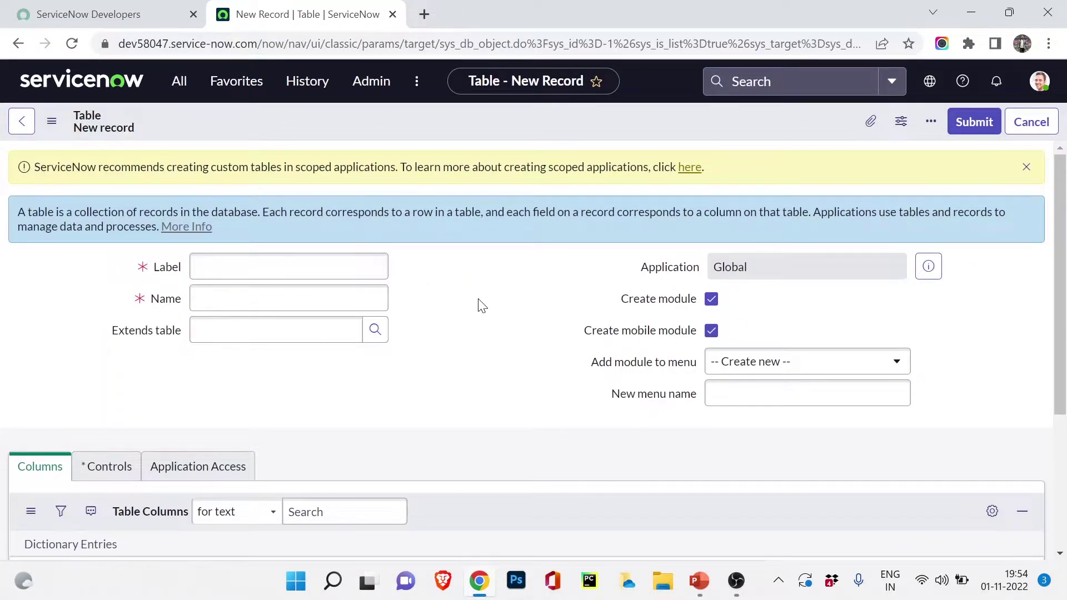
{"action": "left_click", "coordinate": [360, 262]}
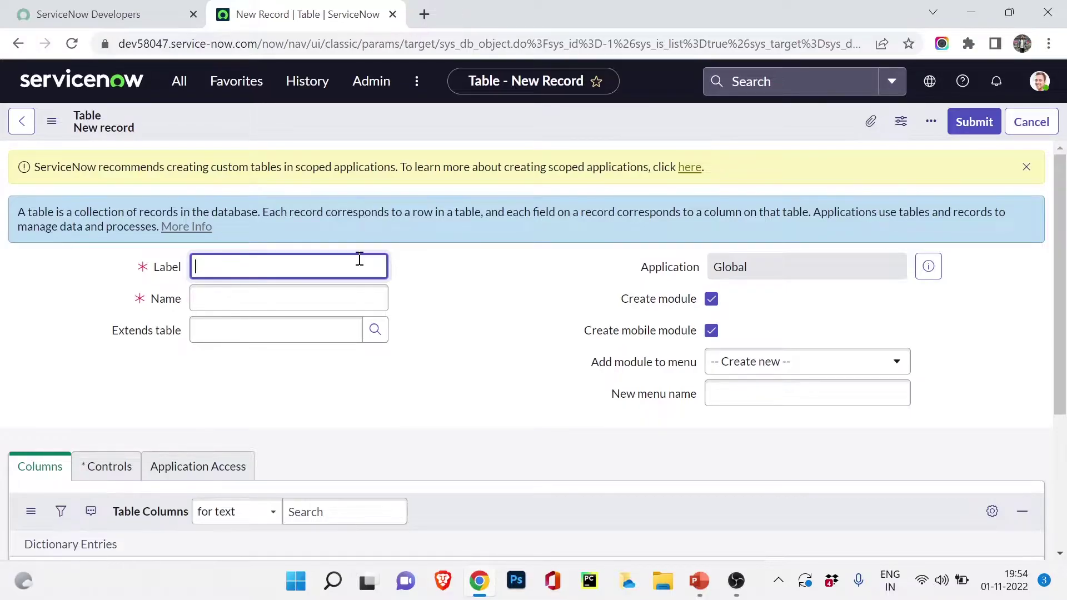
{"action": "type", "text": "Mobile Issues"}
{"action": "key", "text": "Tab"}
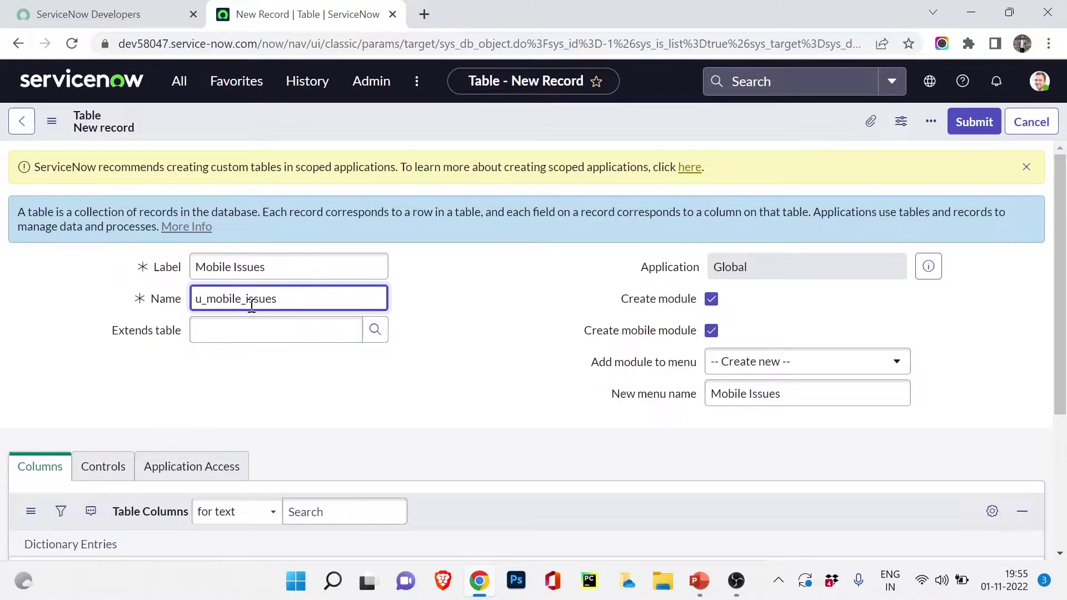
Step: Examine the new table's label and the database name with its prefix
{"action": "left_click_drag", "start_coordinate": [190, 298], "coordinate": [346, 294]}
{"action": "left_click", "coordinate": [298, 257]}
{"action": "left_click_drag", "start_coordinate": [298, 257], "coordinate": [148, 249]}
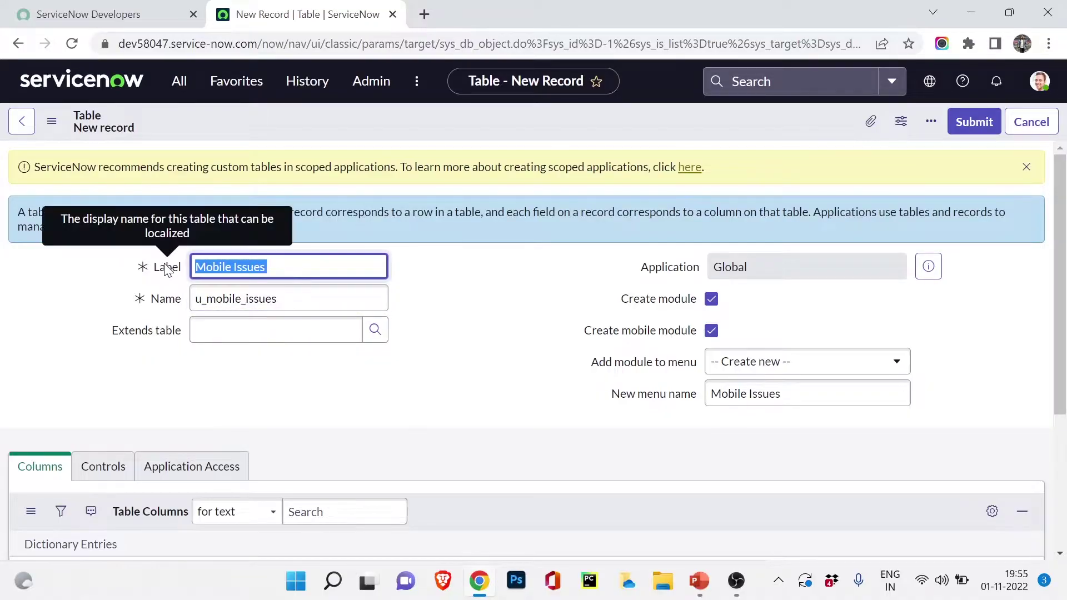
{"action": "double_click", "coordinate": [210, 309]}
{"action": "left_click", "coordinate": [314, 291]}
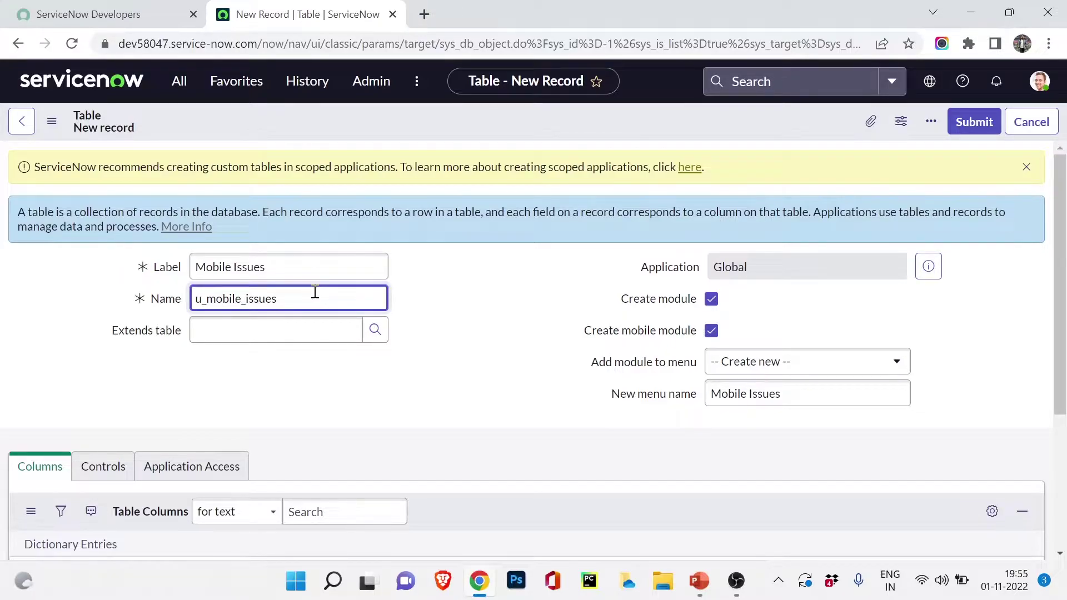
{"action": "mouse_move", "coordinate": [195, 300]}
{"action": "left_mouse_down"}
{"action": "mouse_move", "coordinate": [220, 300]}
{"action": "mouse_move", "coordinate": [196, 301]}
{"action": "left_mouse_up"}
{"action": "left_click", "coordinate": [198, 300]}
{"action": "double_click", "coordinate": [220, 300]}
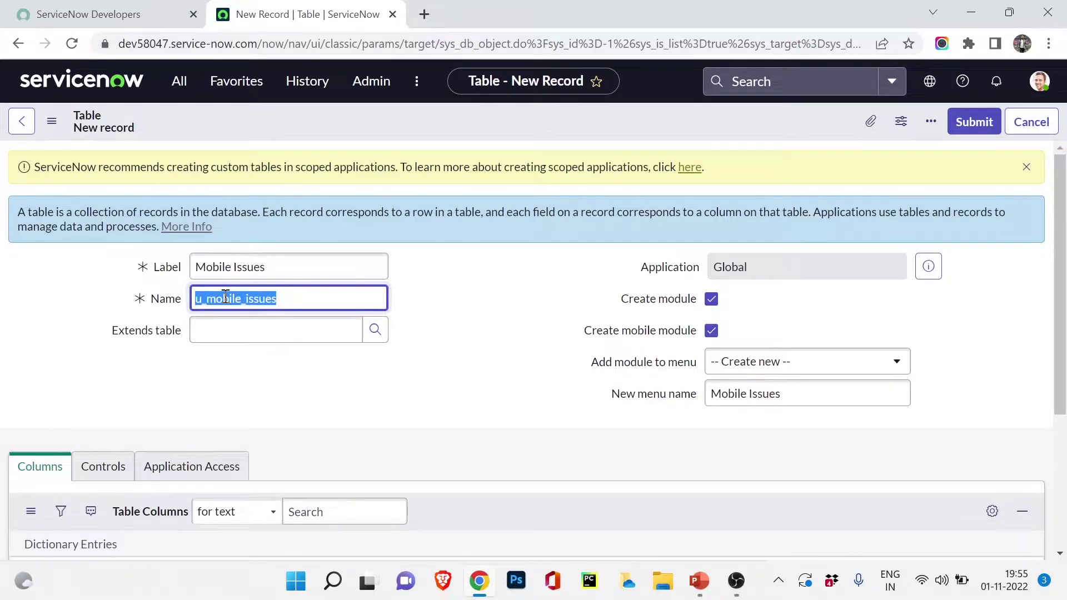
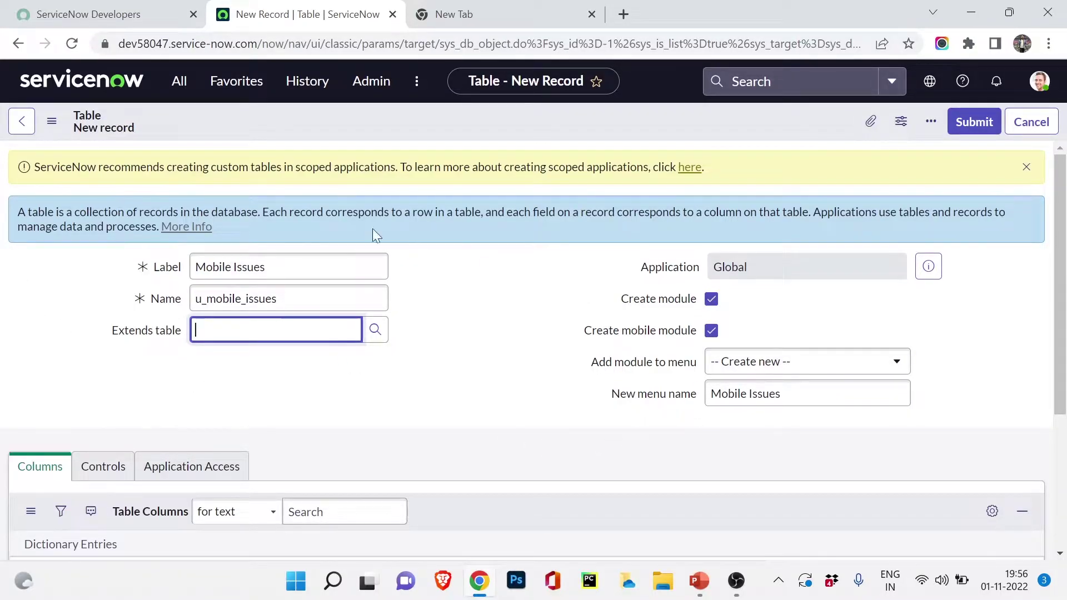
Step: Check the Self-Service application in the navigator and add the new table's module to the Self-Service menu
{"action": "left_click", "coordinate": [177, 82]}
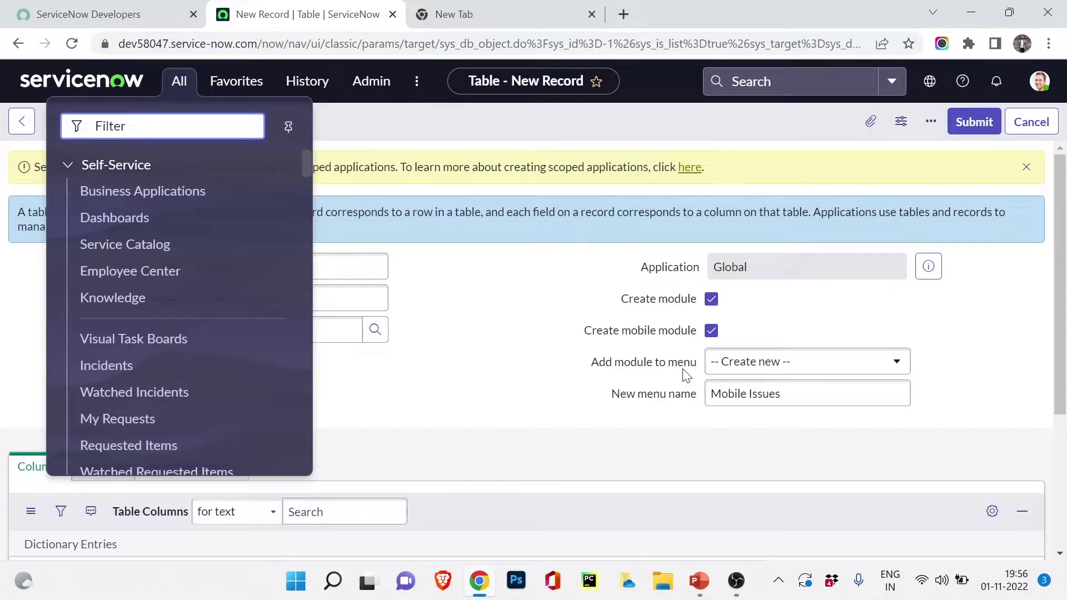
{"action": "left_click", "coordinate": [67, 167]}
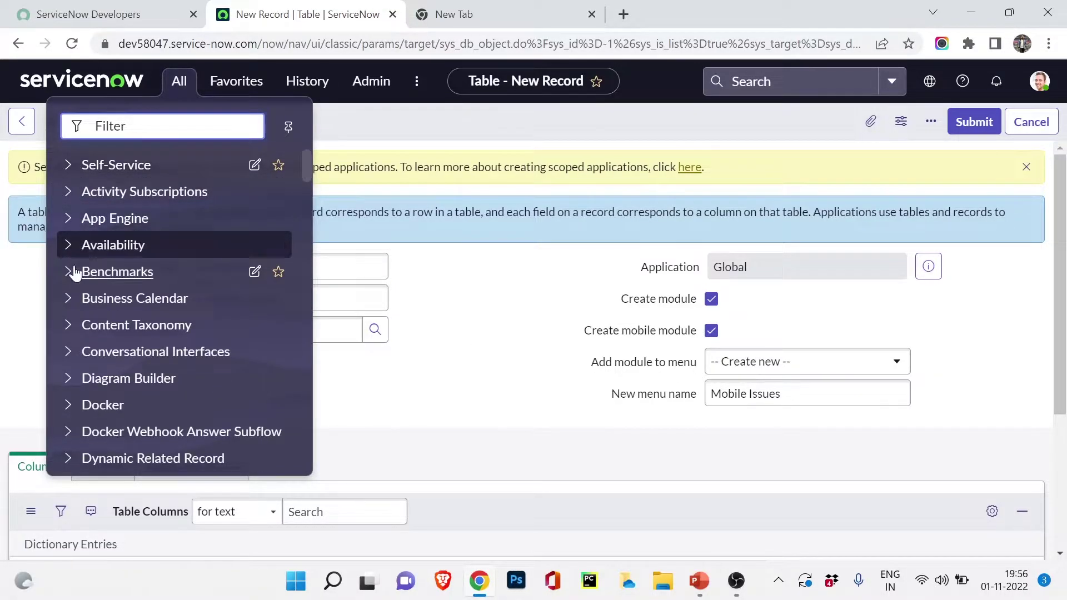
{"action": "left_click", "coordinate": [65, 167]}
{"action": "left_click", "coordinate": [573, 318]}
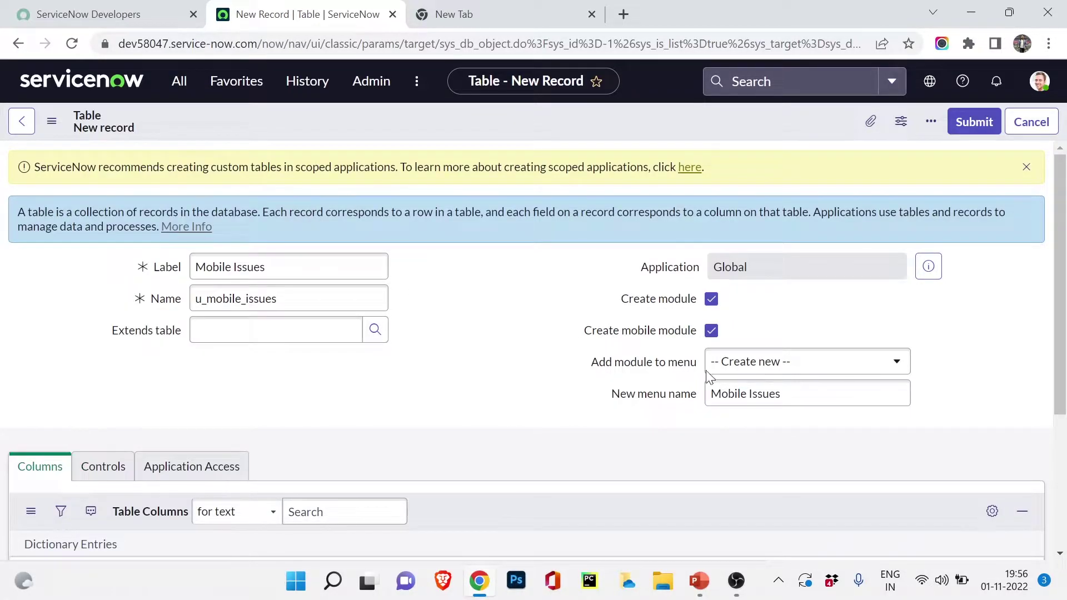
{"action": "left_click", "coordinate": [739, 362]}
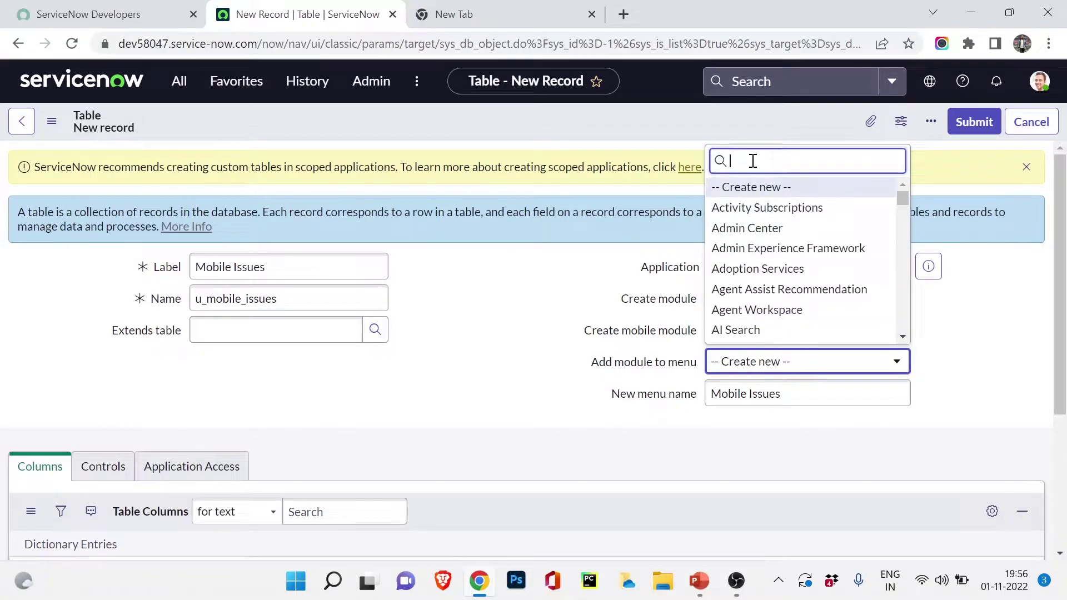
{"action": "type", "text": "sel"}
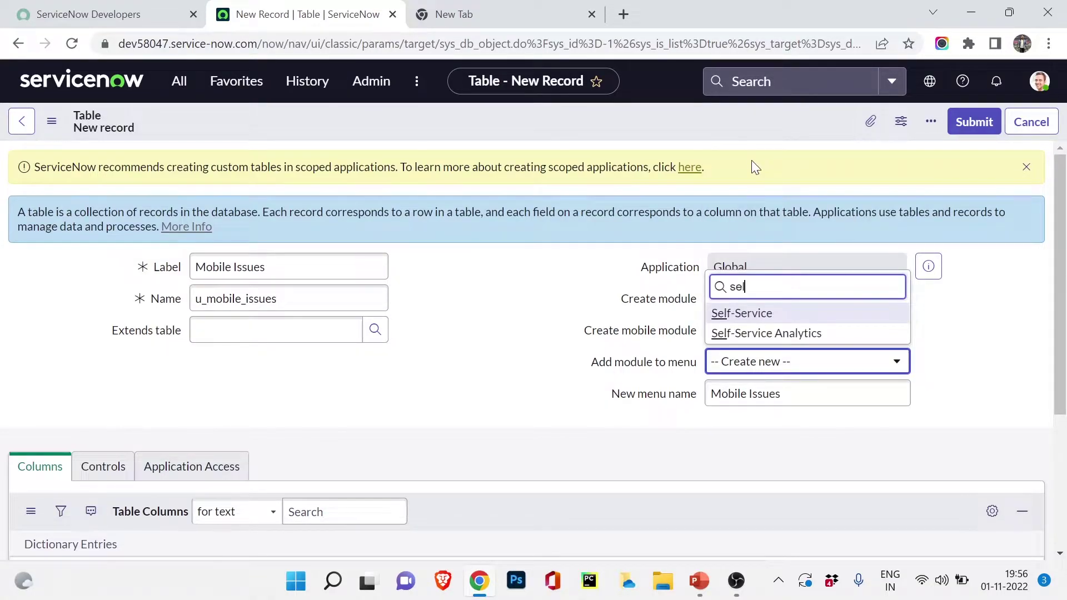
{"action": "left_click", "coordinate": [758, 314]}
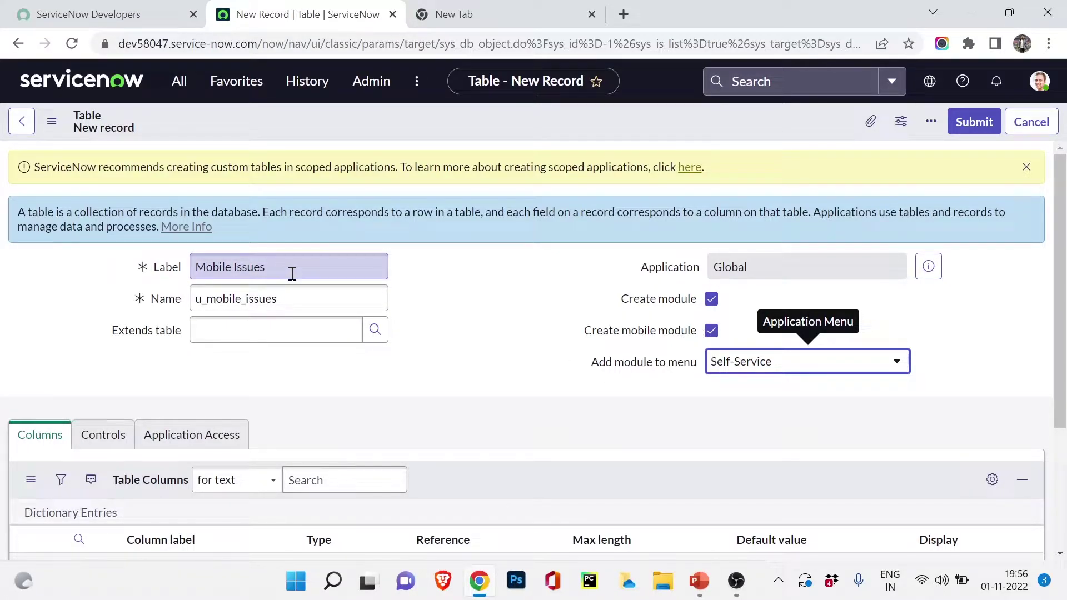
Step: Save the Mobile Issues table record while staying on its form, and view its table columns
{"action": "scroll", "coordinate": [72, 334], "scroll_direction": "down", "scroll_amount": 3}
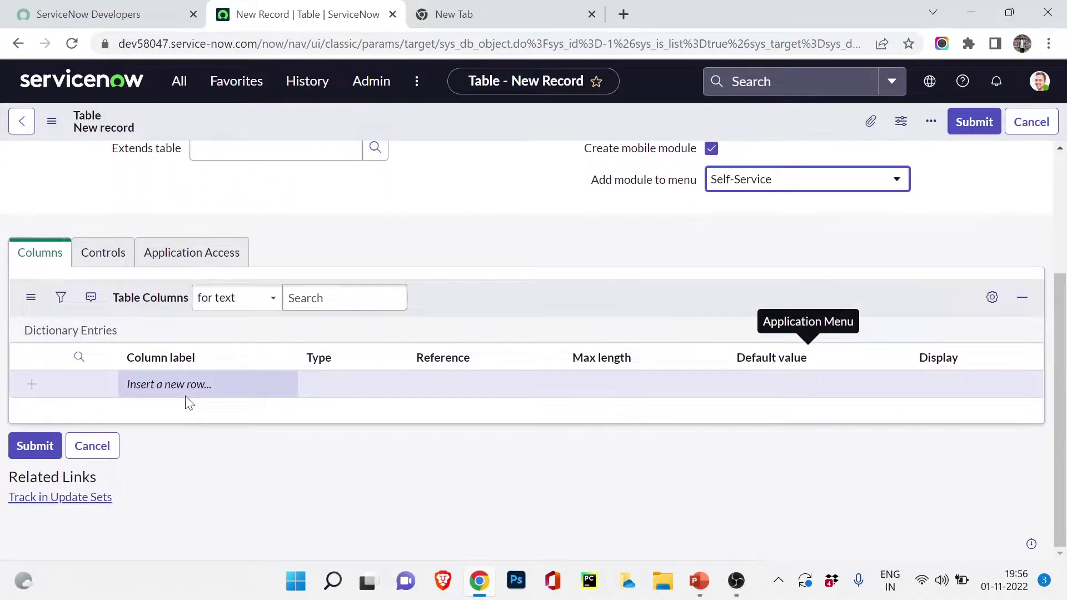
{"action": "scroll", "coordinate": [189, 401], "scroll_direction": "up", "scroll_amount": 1}
{"action": "scroll", "coordinate": [189, 402], "scroll_direction": "down", "scroll_amount": 1}
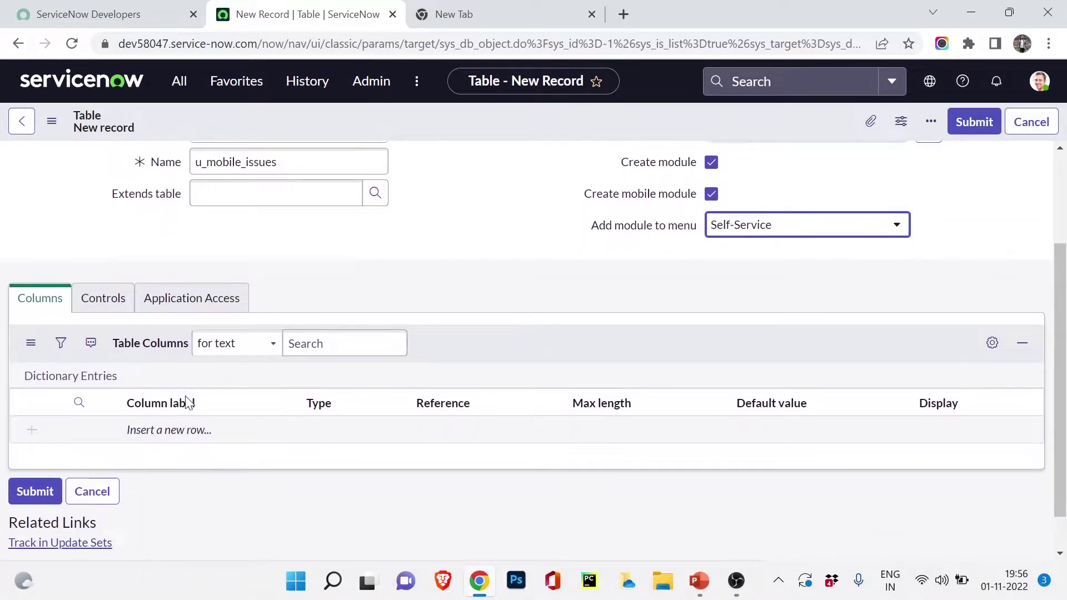
{"action": "scroll", "coordinate": [187, 398], "scroll_direction": "down", "scroll_amount": 1}
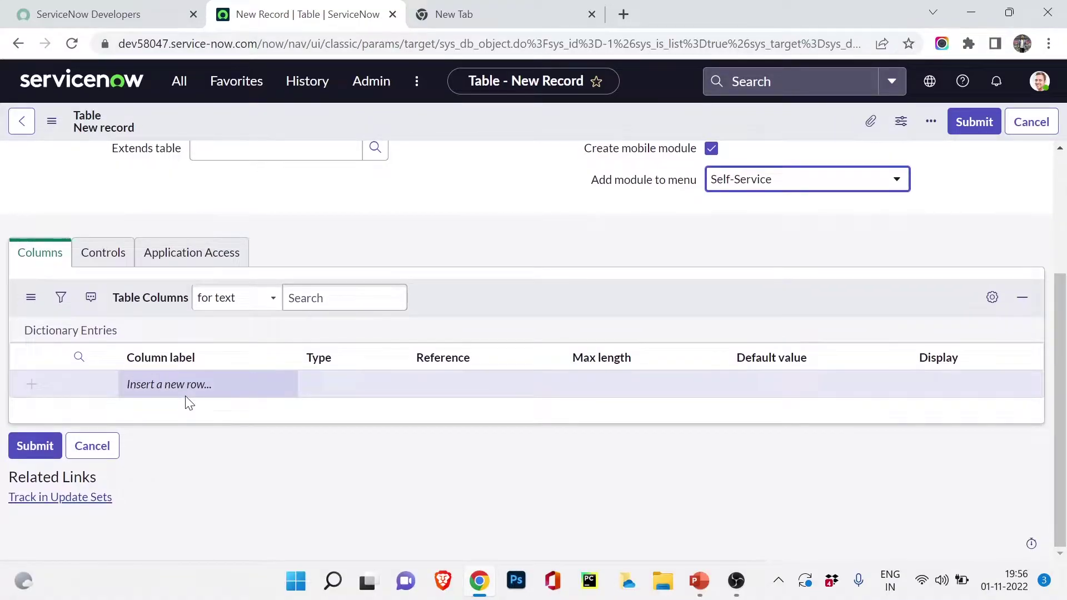
{"action": "scroll", "coordinate": [183, 412], "scroll_direction": "up", "scroll_amount": 3}
{"action": "scroll", "coordinate": [183, 411], "scroll_direction": "down", "scroll_amount": 3}
{"action": "scroll", "coordinate": [183, 412], "scroll_direction": "up", "scroll_amount": 3}
{"action": "right_click", "coordinate": [603, 118]}
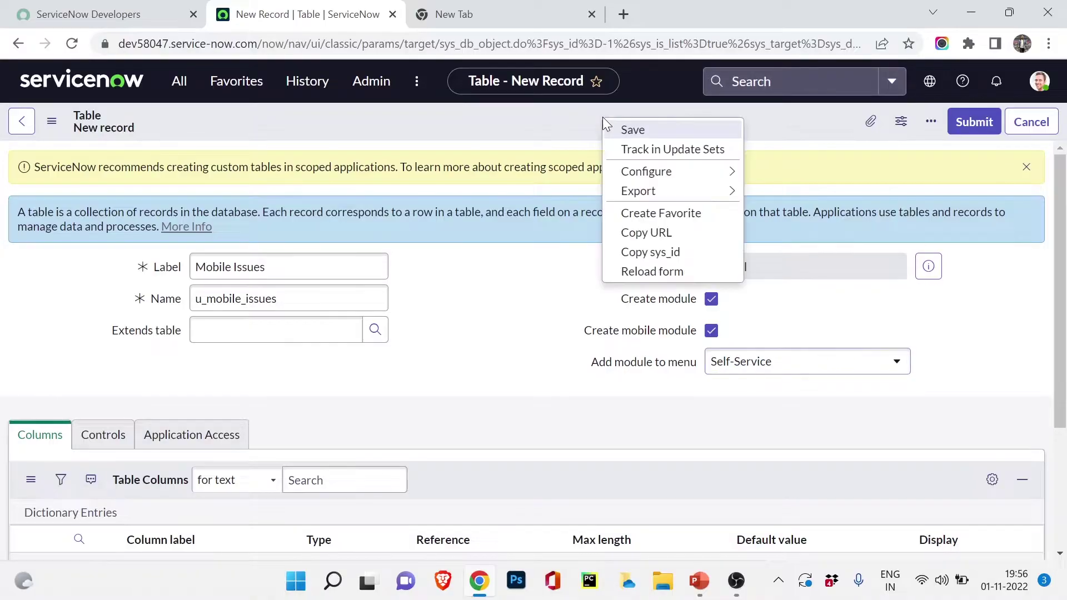
{"action": "left_click", "coordinate": [617, 129]}
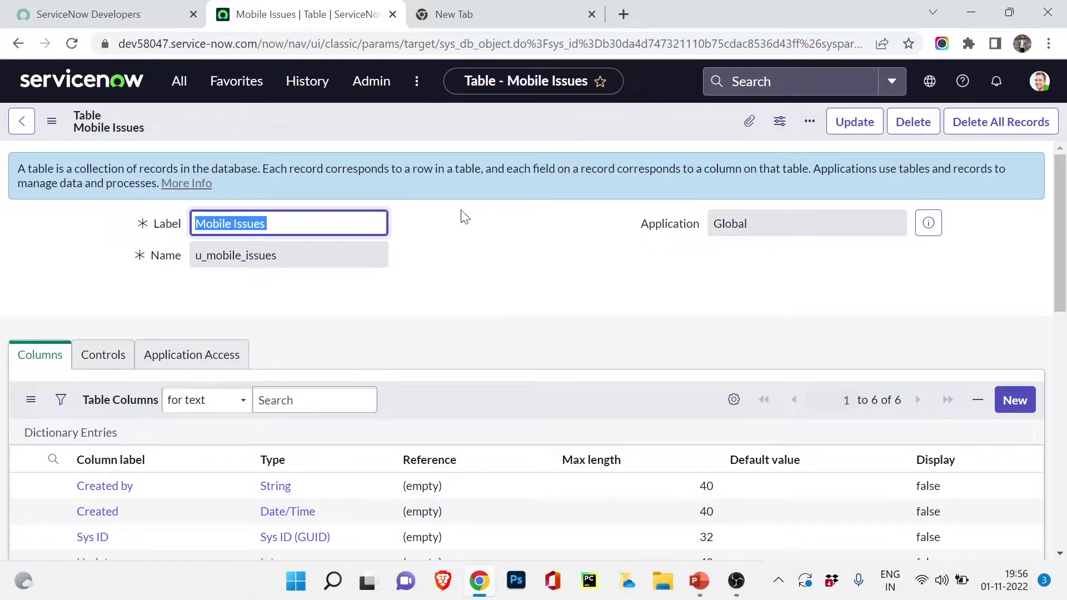
{"action": "scroll", "coordinate": [421, 254], "scroll_direction": "down", "scroll_amount": 3}
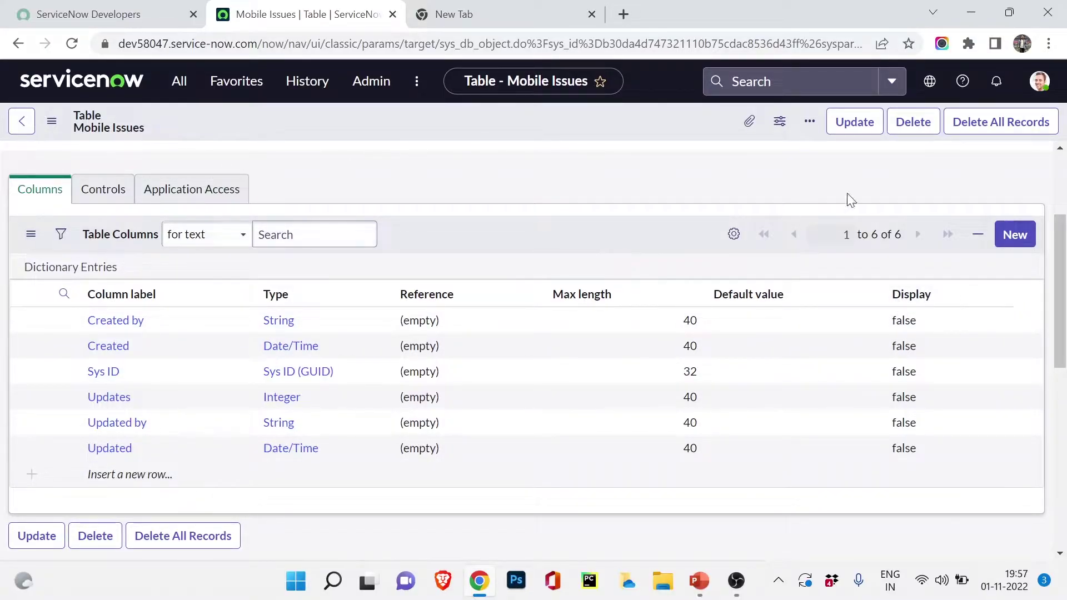
Step: Start a new column for the Mobile Issues table and set its type to String
{"action": "left_click", "coordinate": [1029, 234]}
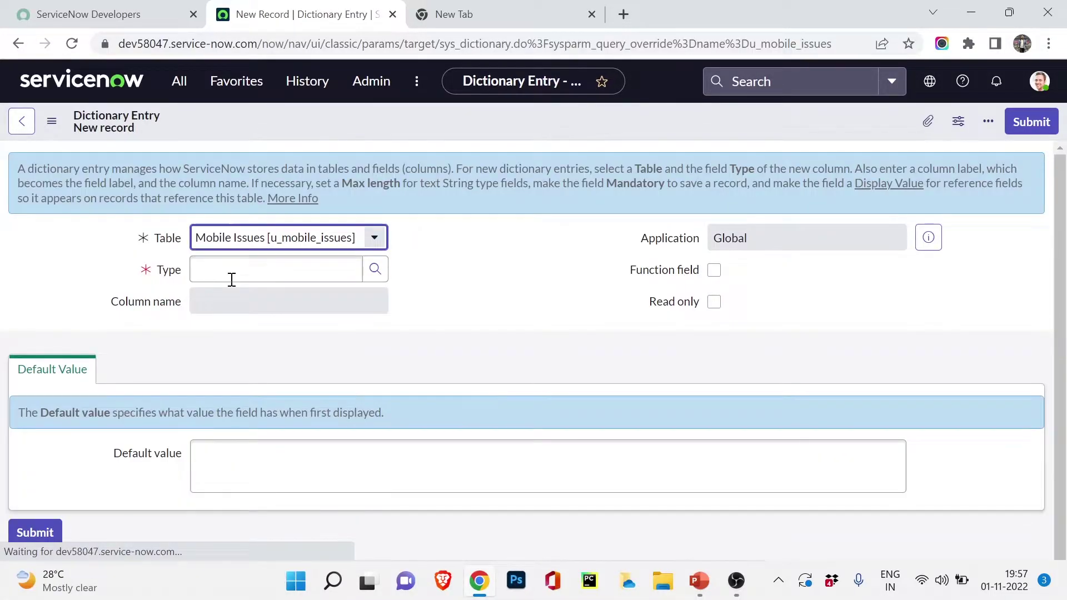
{"action": "left_click", "coordinate": [231, 278]}
{"action": "type", "text": "st"}
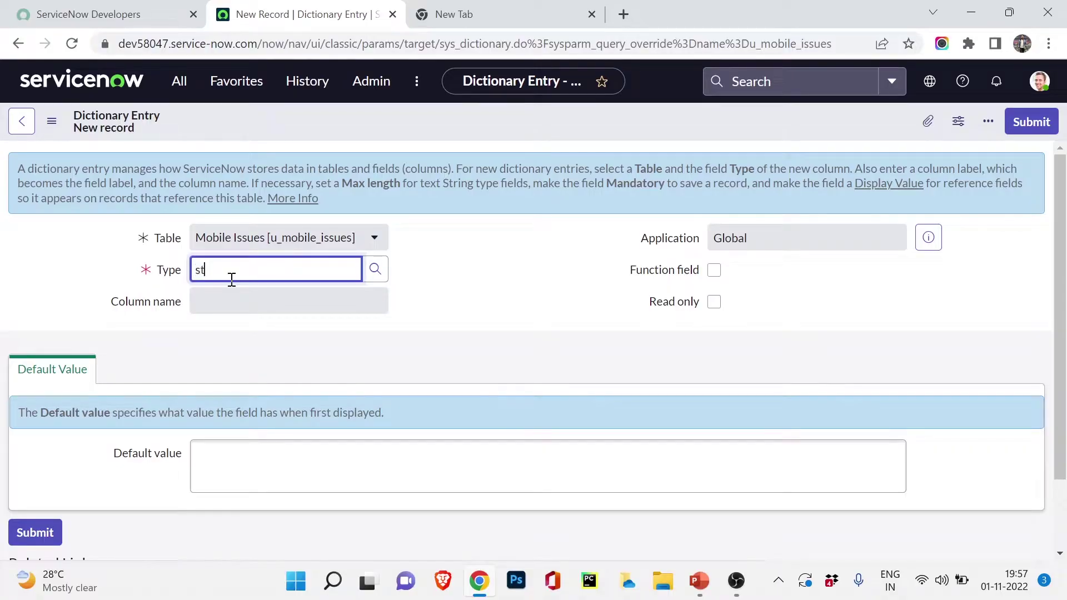
{"action": "type", "text": "ring"}
{"action": "left_click", "coordinate": [228, 293]}
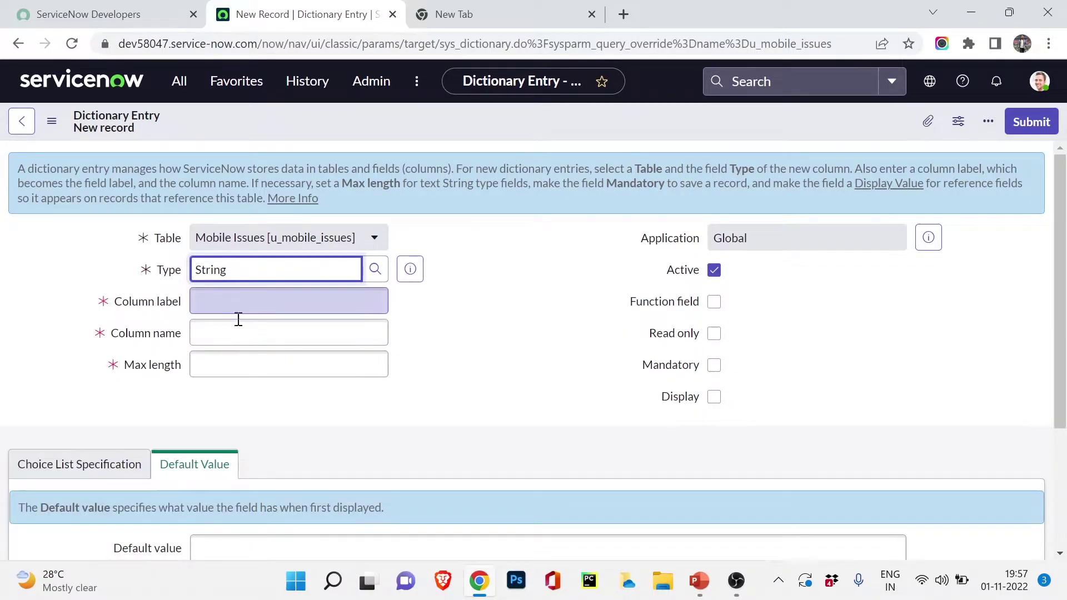
Step: Label the new column "Enter your name" and set its maximum length to 40
{"action": "left_click", "coordinate": [240, 337]}
{"action": "left_click", "coordinate": [252, 290]}
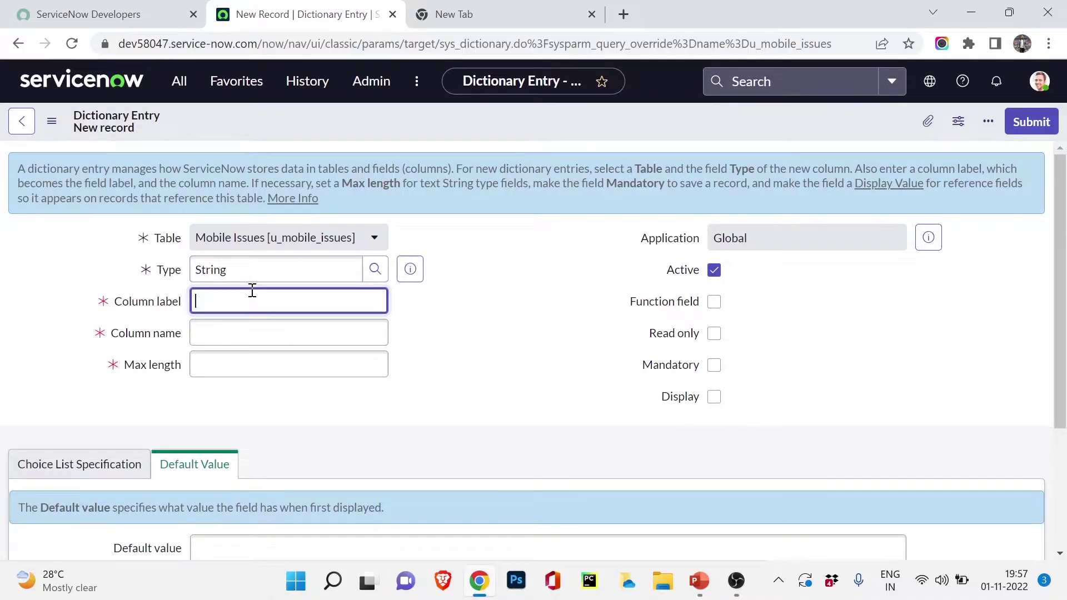
{"action": "type", "text": "Enter your name"}
{"action": "left_click", "coordinate": [261, 335]}
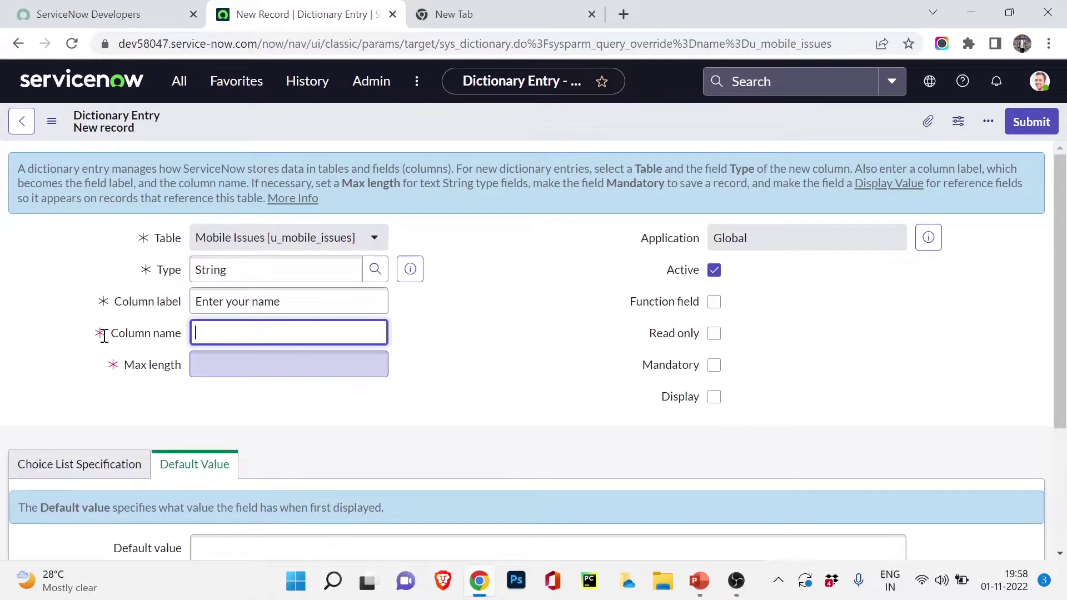
{"action": "left_click", "coordinate": [122, 364]}
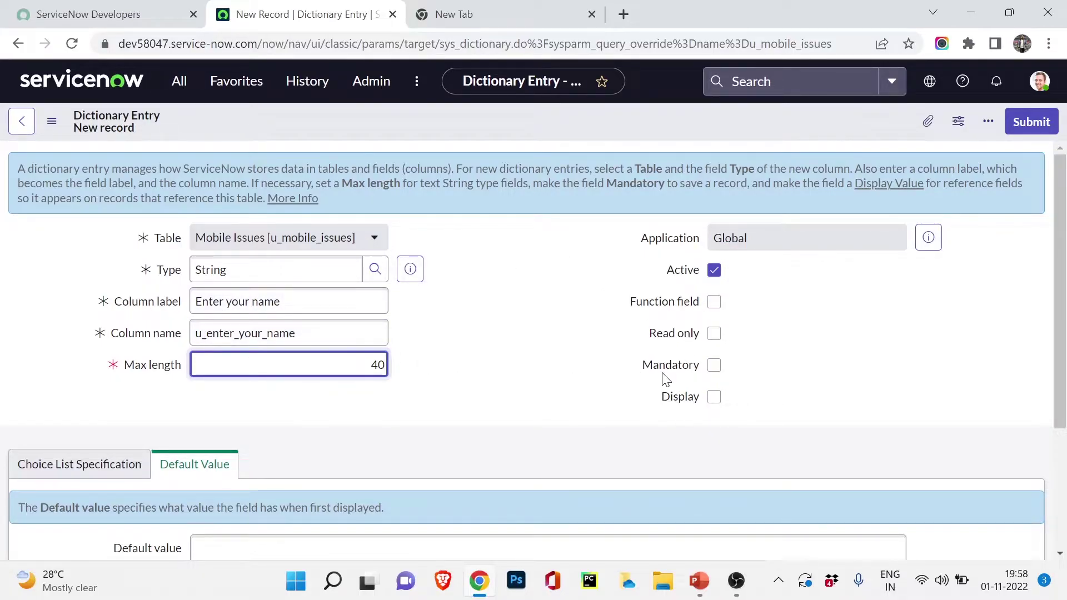
Step: Make the name column mandatory, check its default value and choice settings, and save the entry while staying on its form
{"action": "left_click", "coordinate": [714, 365]}
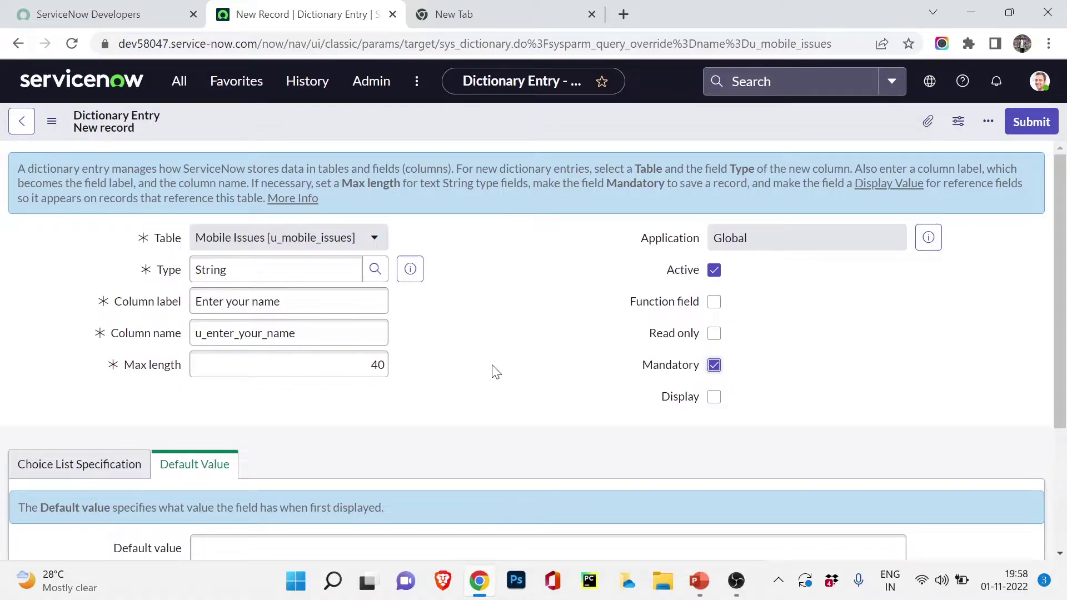
{"action": "scroll", "coordinate": [496, 372], "scroll_direction": "down", "scroll_amount": 3}
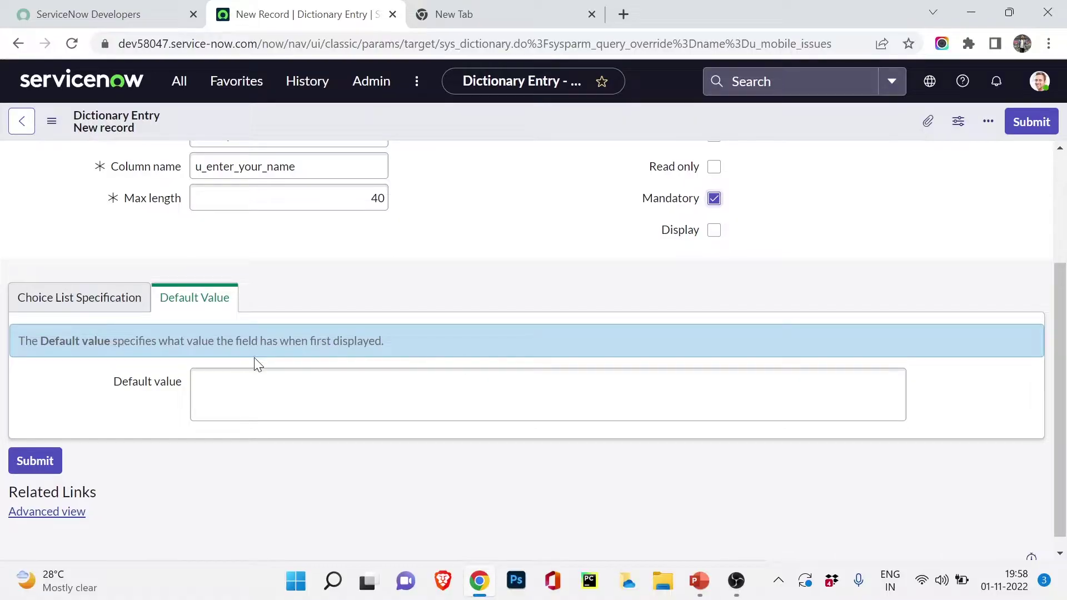
{"action": "left_click", "coordinate": [286, 399]}
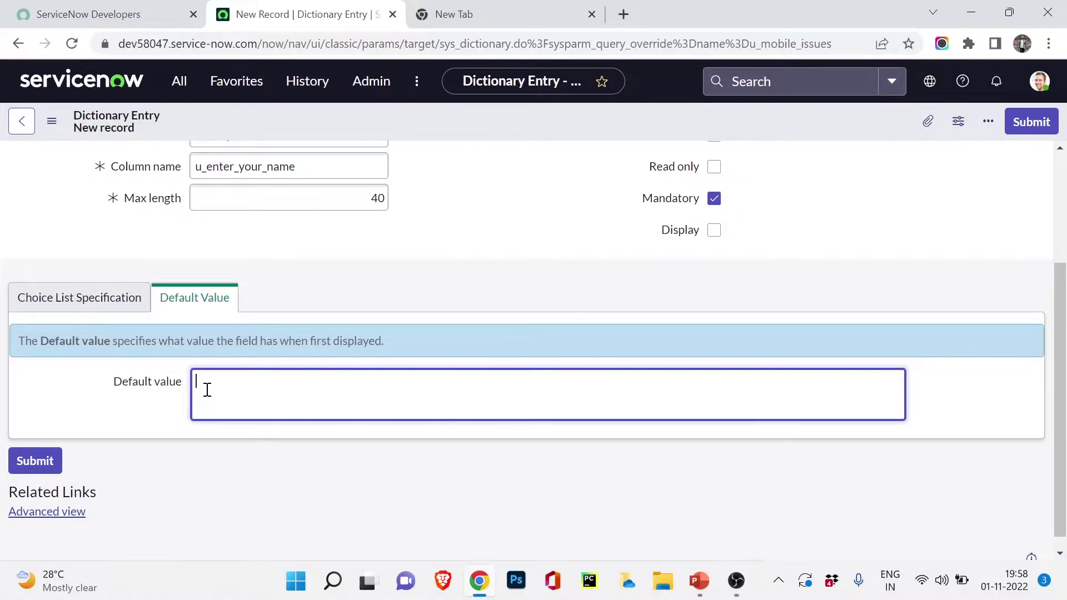
{"action": "left_click", "coordinate": [100, 305]}
{"action": "scroll", "coordinate": [338, 410], "scroll_direction": "up", "scroll_amount": 3}
{"action": "right_click", "coordinate": [543, 122]}
{"action": "left_click", "coordinate": [569, 135]}
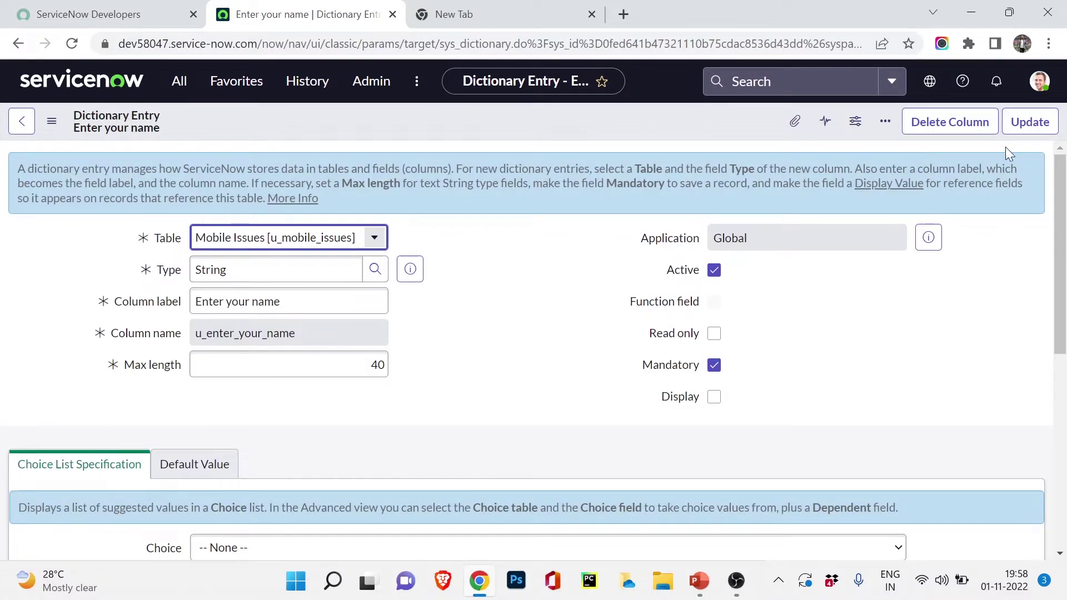
Step: Update the name column's entry to return to the Mobile Issues table, and check the new column in the column list
{"action": "left_click", "coordinate": [1037, 121]}
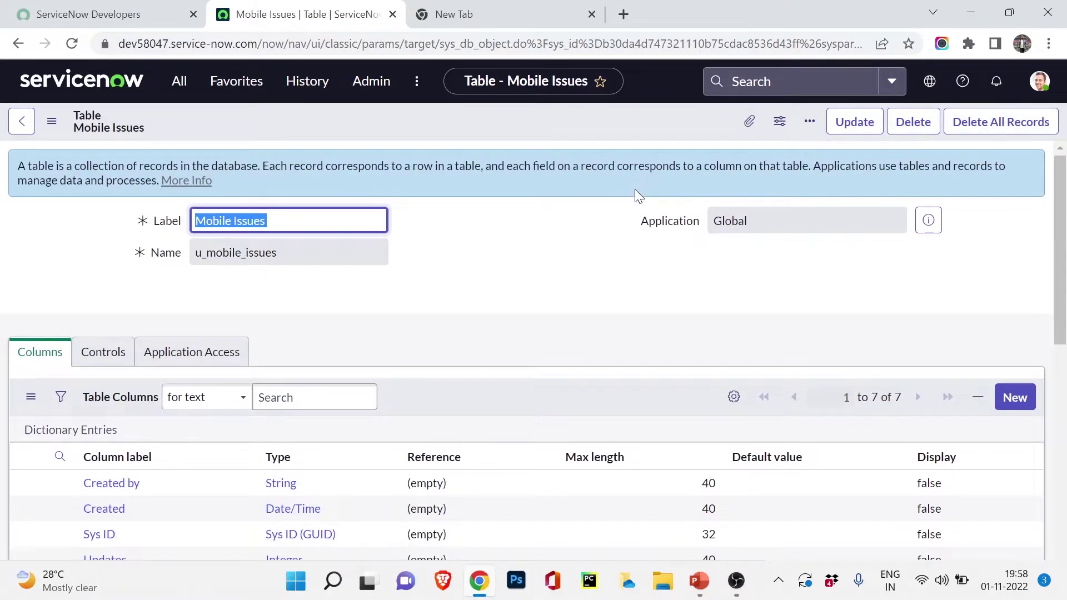
{"action": "scroll", "coordinate": [584, 238], "scroll_direction": "down", "scroll_amount": 8}
{"action": "scroll", "coordinate": [467, 231], "scroll_direction": "up", "scroll_amount": 1}
{"action": "left_click", "coordinate": [136, 233]}
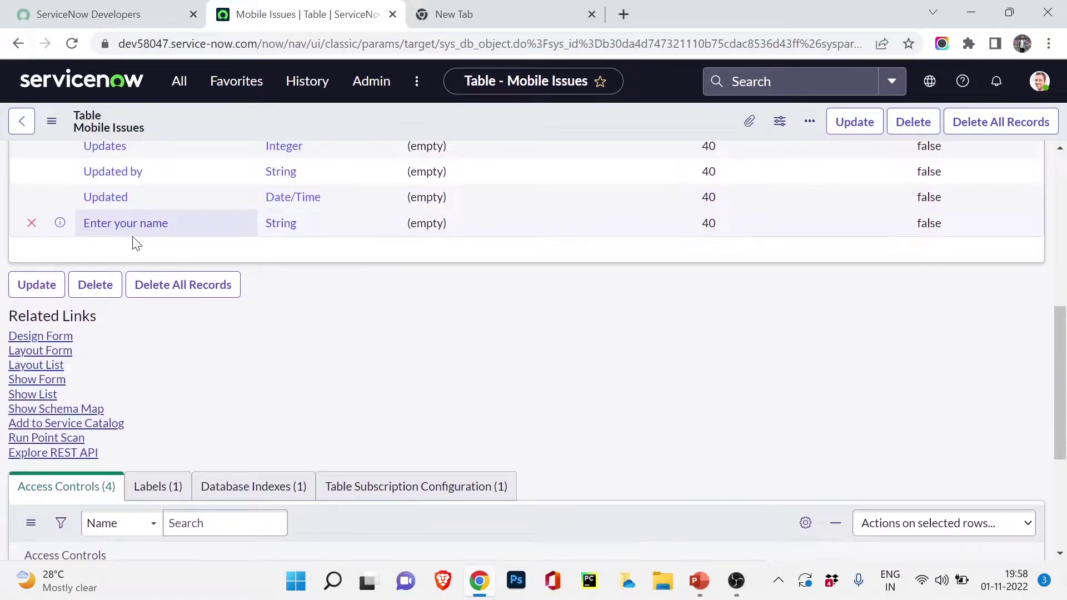
{"action": "scroll", "coordinate": [128, 396], "scroll_direction": "up", "scroll_amount": 3}
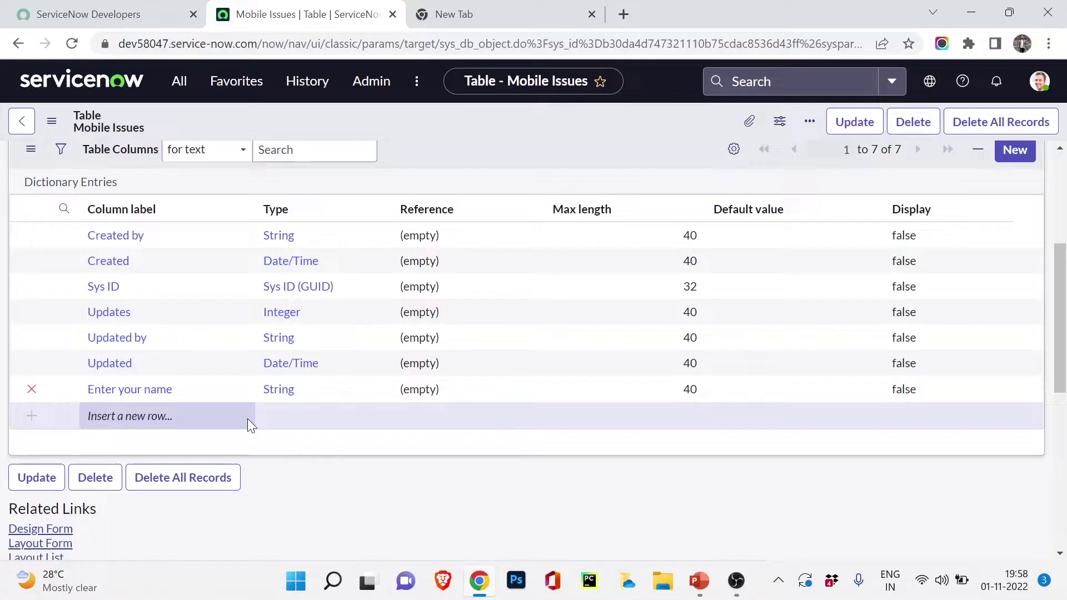
Step: Add a Mobile Number column of type String directly in the table's column list
{"action": "double_click", "coordinate": [193, 422]}
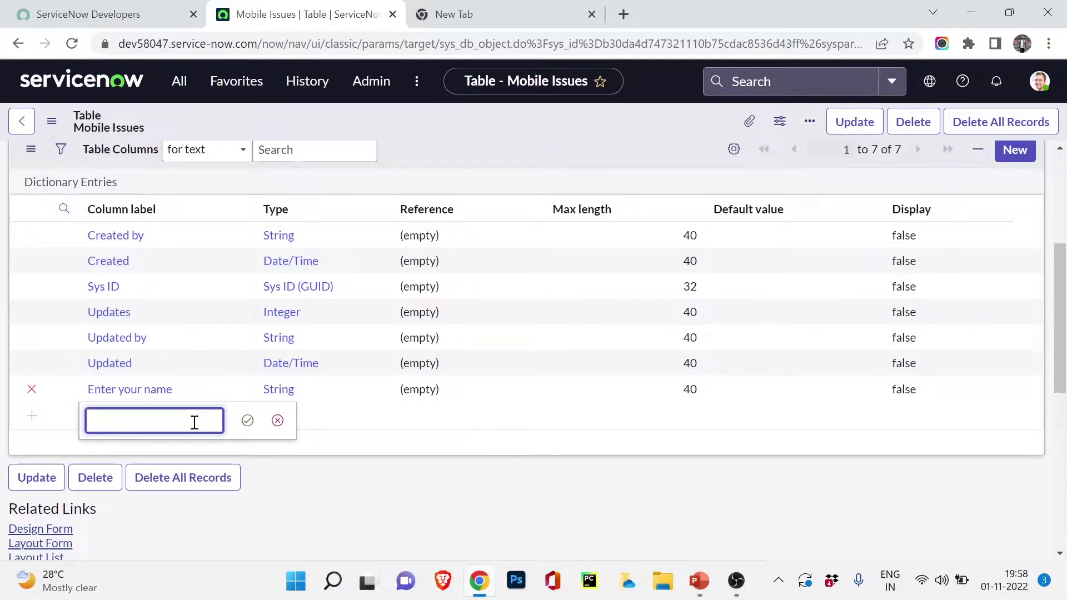
{"action": "type", "text": "Mobile Number"}
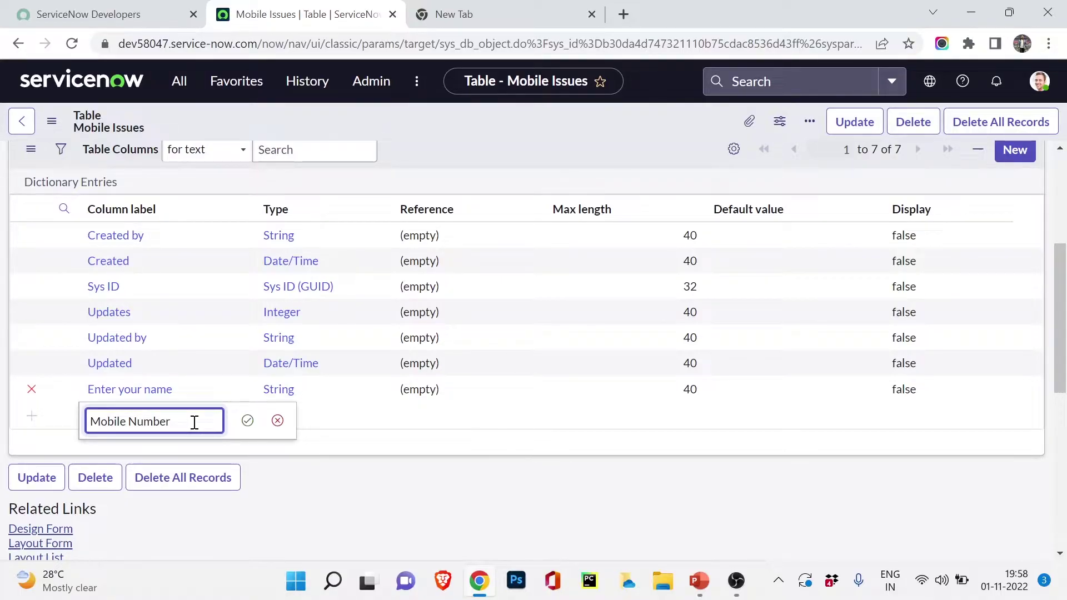
{"action": "left_click", "coordinate": [247, 421]}
{"action": "left_click", "coordinate": [318, 424]}
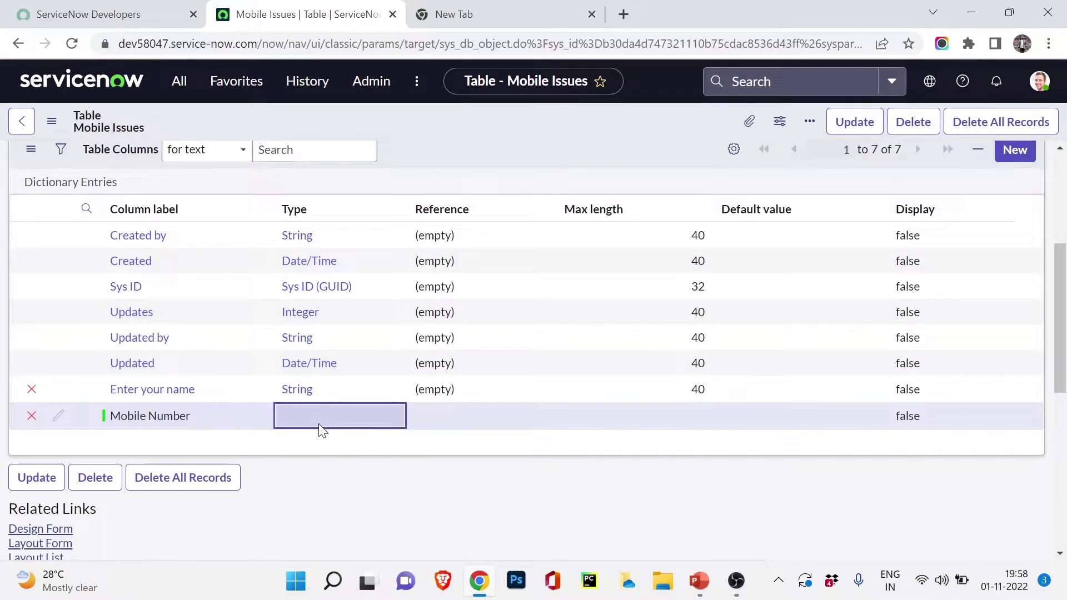
{"action": "left_click", "coordinate": [314, 424]}
{"action": "type", "text": "String"}
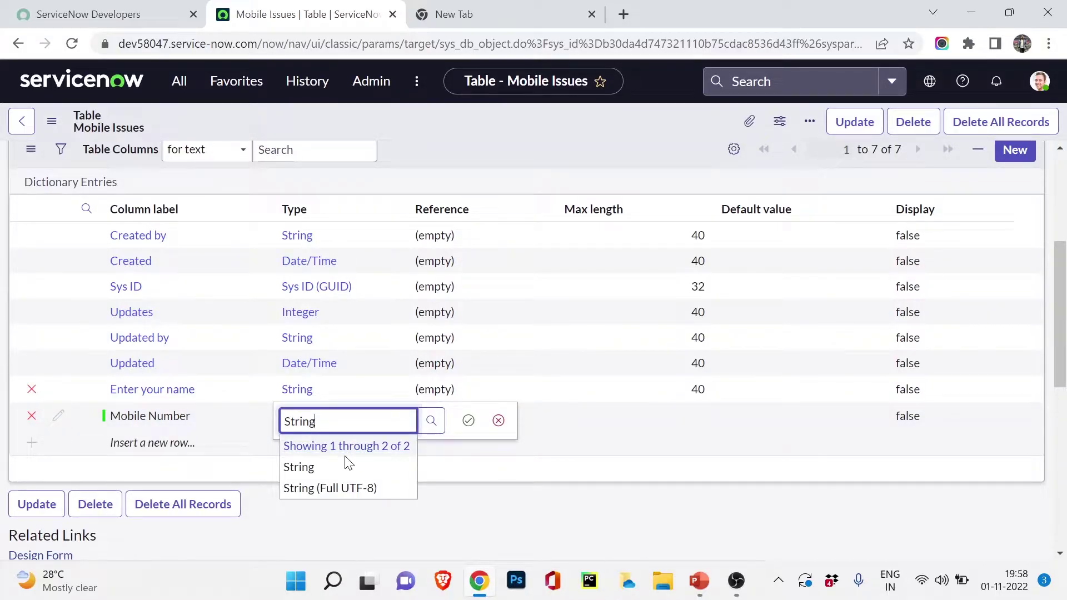
{"action": "left_click", "coordinate": [460, 426]}
Step: Insert another column row labelled "Choose your country" below Mobile Number
{"action": "left_click", "coordinate": [124, 443]}
{"action": "left_click", "coordinate": [136, 444]}
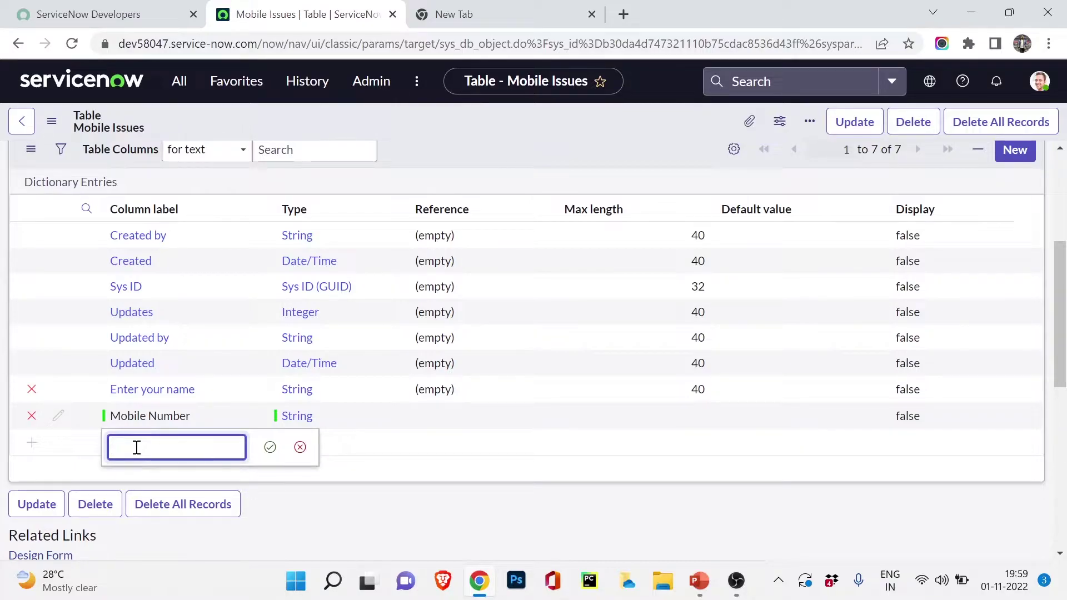
{"action": "type", "text": "Choose your country"}
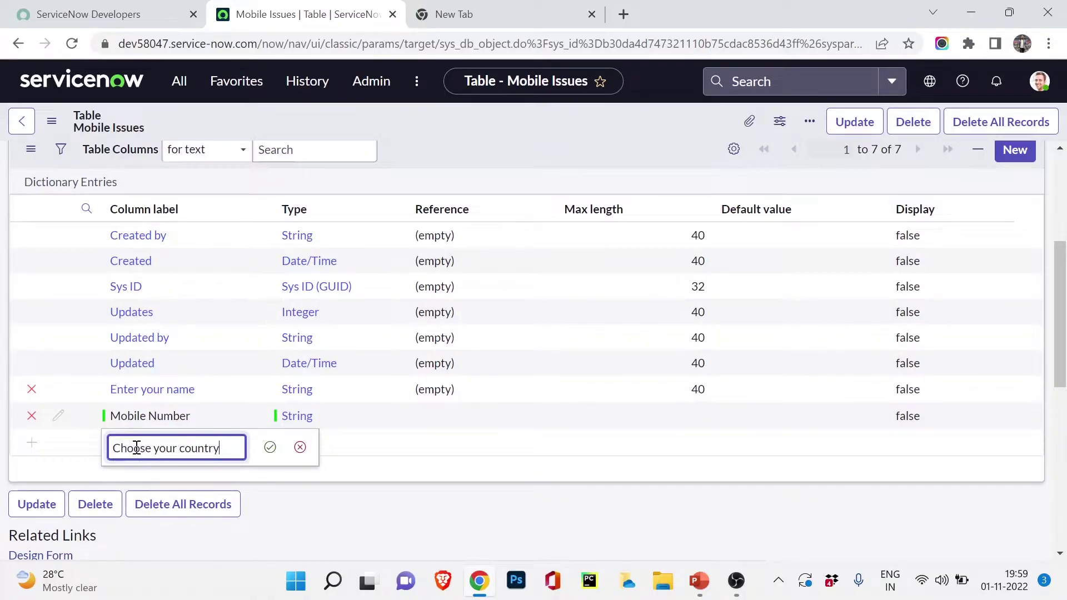
{"action": "key", "text": "Return"}
Step: Set the country column's type to Choice from the field class lookup and save the table
{"action": "left_click", "coordinate": [365, 439]}
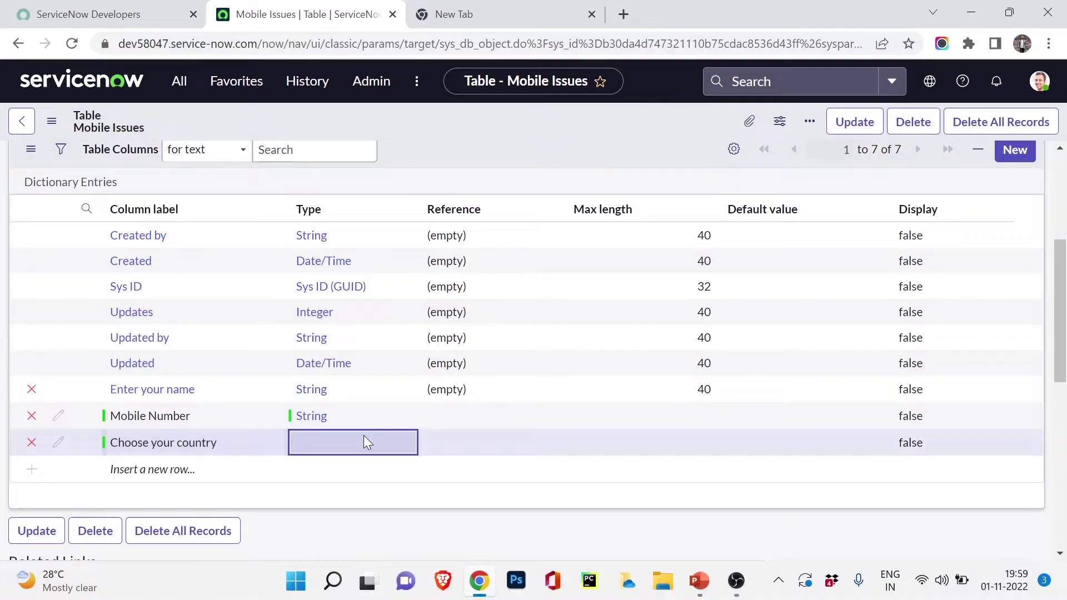
{"action": "left_click", "coordinate": [365, 438]}
{"action": "left_click", "coordinate": [444, 448]}
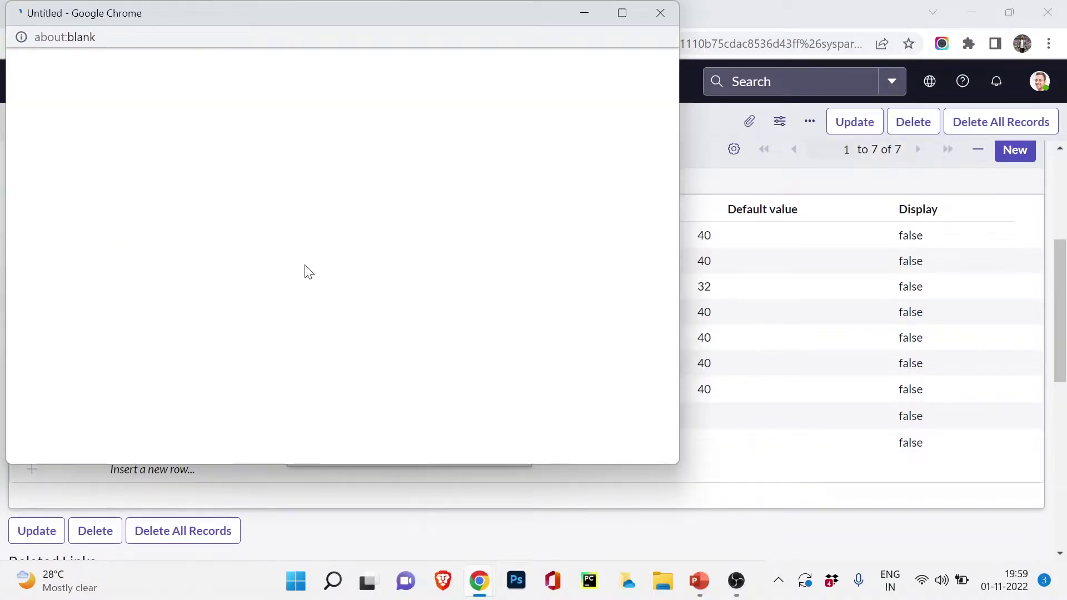
{"action": "left_click", "coordinate": [139, 156]}
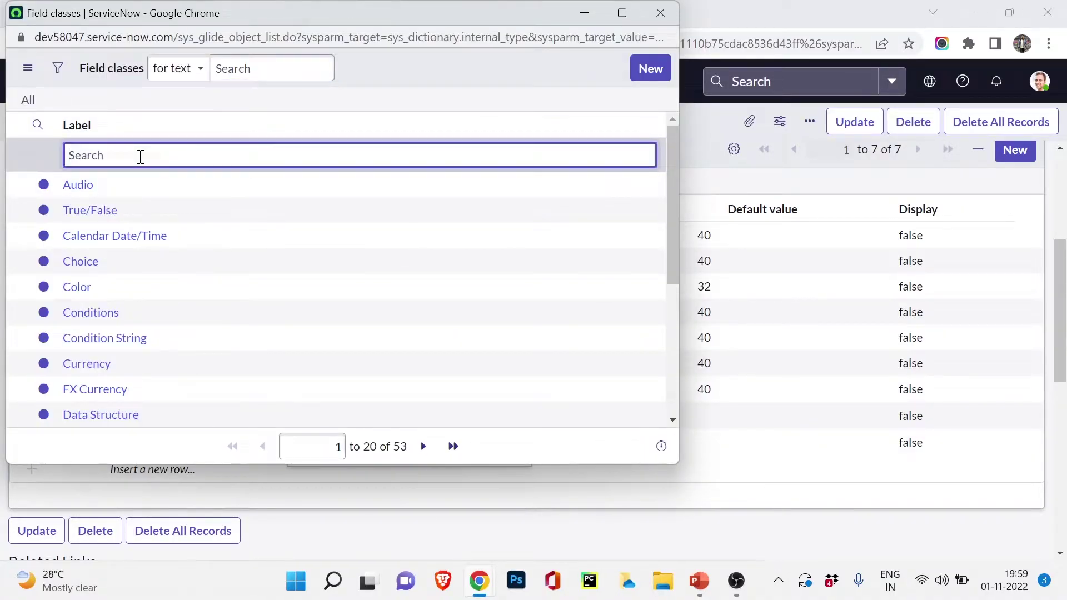
{"action": "left_click", "coordinate": [70, 263]}
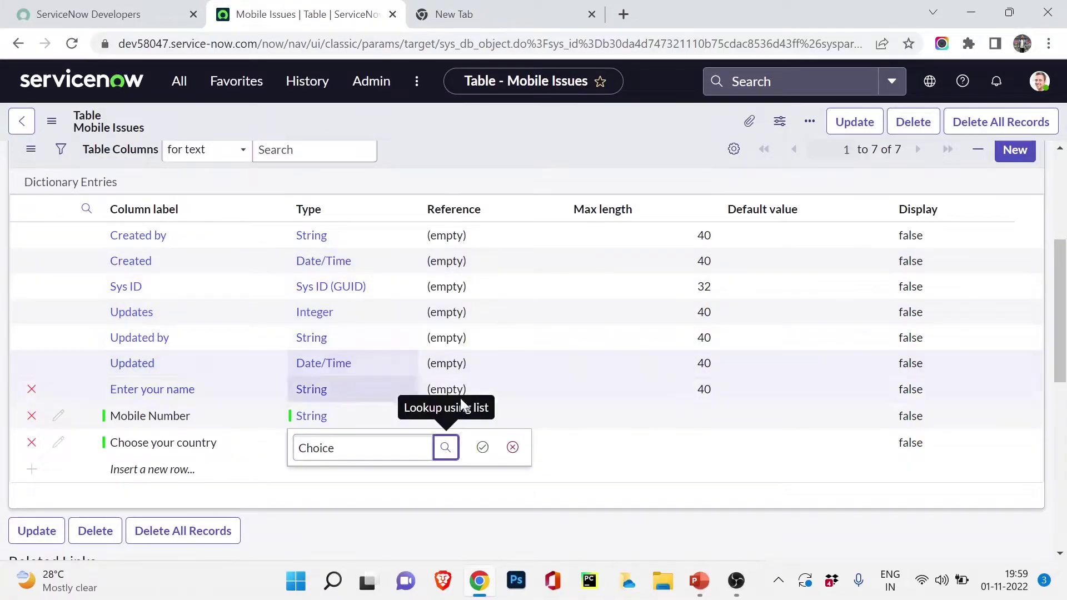
{"action": "left_click", "coordinate": [482, 450]}
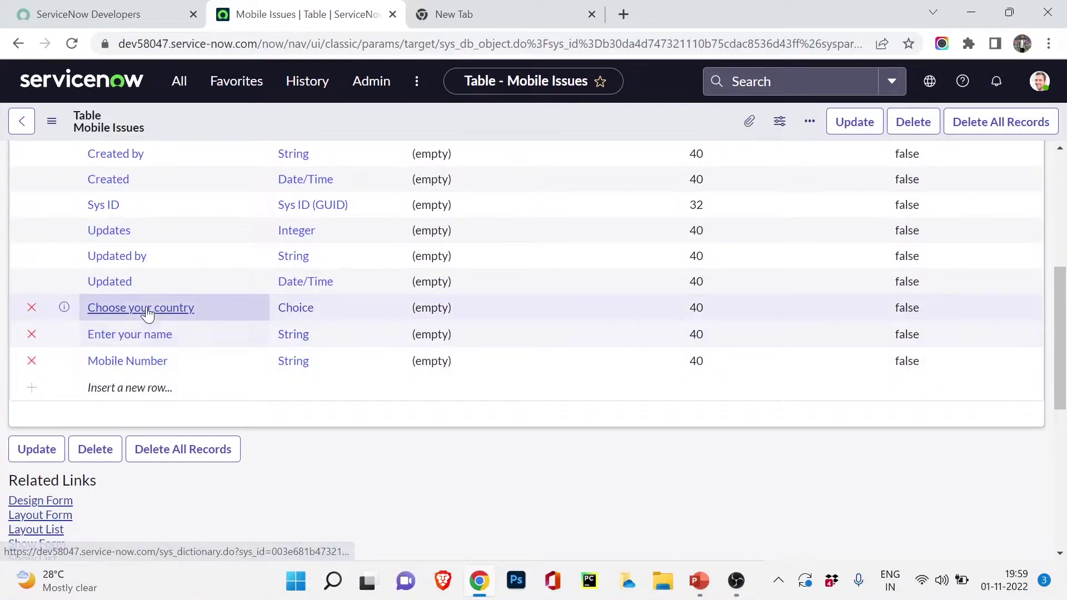
Step: Open the "Choose your country" column's entry in a new tab and set its choice option to "Dropdown with -- None --"
{"action": "middle_click", "coordinate": [147, 310]}
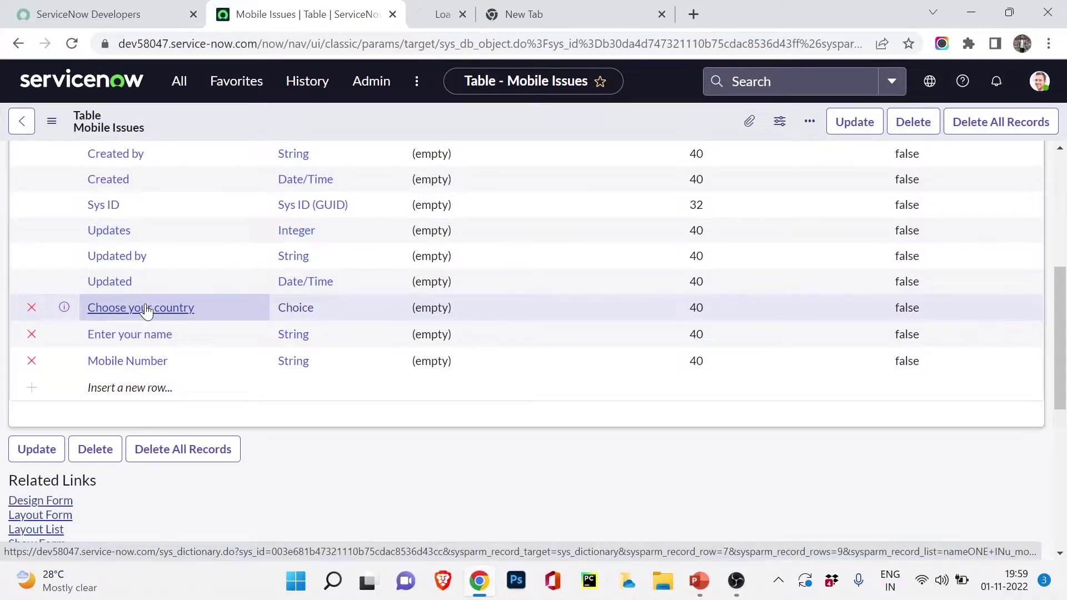
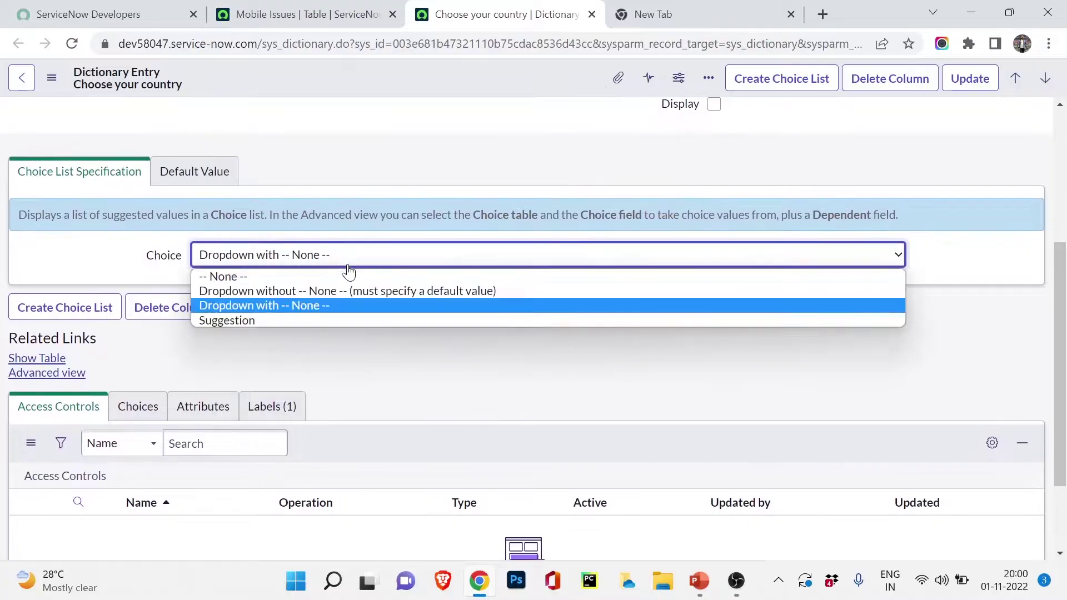
{"action": "left_click", "coordinate": [350, 267]}
{"action": "left_click", "coordinate": [353, 267]}
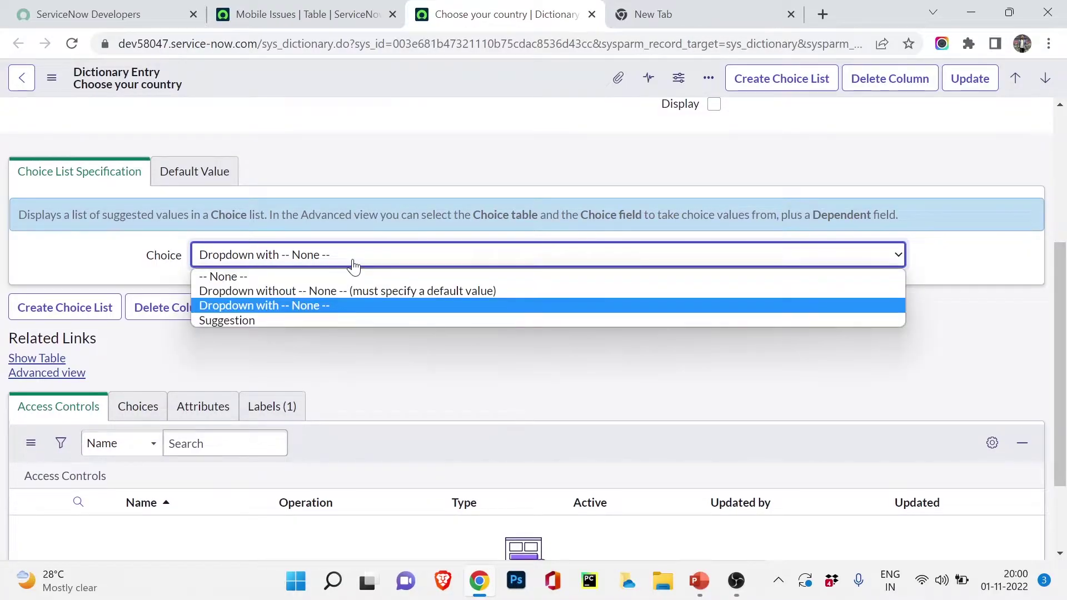
{"action": "left_click", "coordinate": [332, 305]}
{"action": "scroll", "coordinate": [328, 278], "scroll_direction": "down", "scroll_amount": 2}
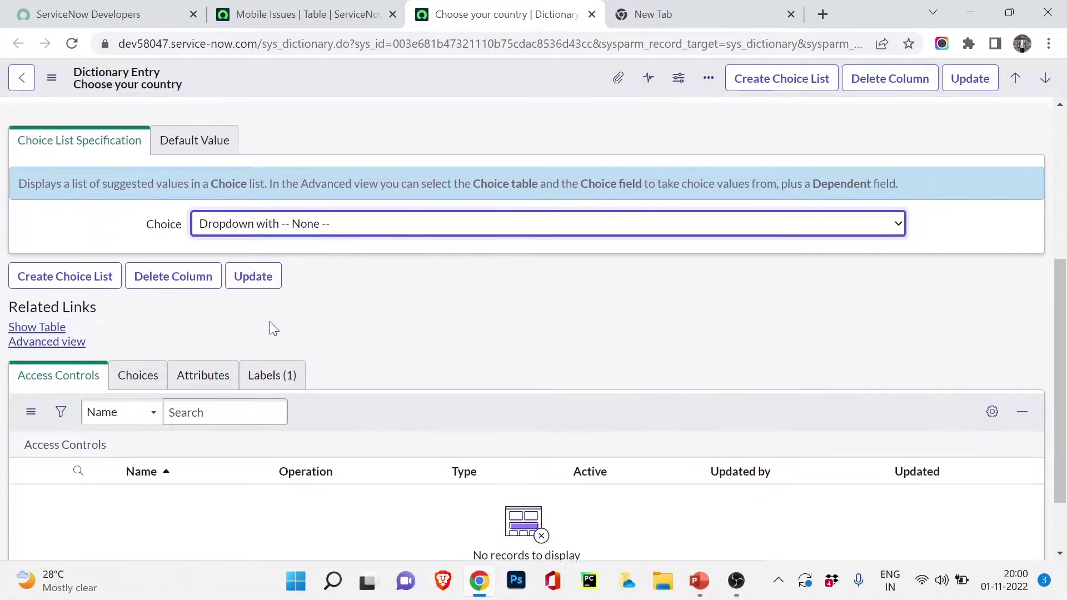
Step: Add a choice to the country column with both label and value set to India
{"action": "left_click", "coordinate": [134, 291]}
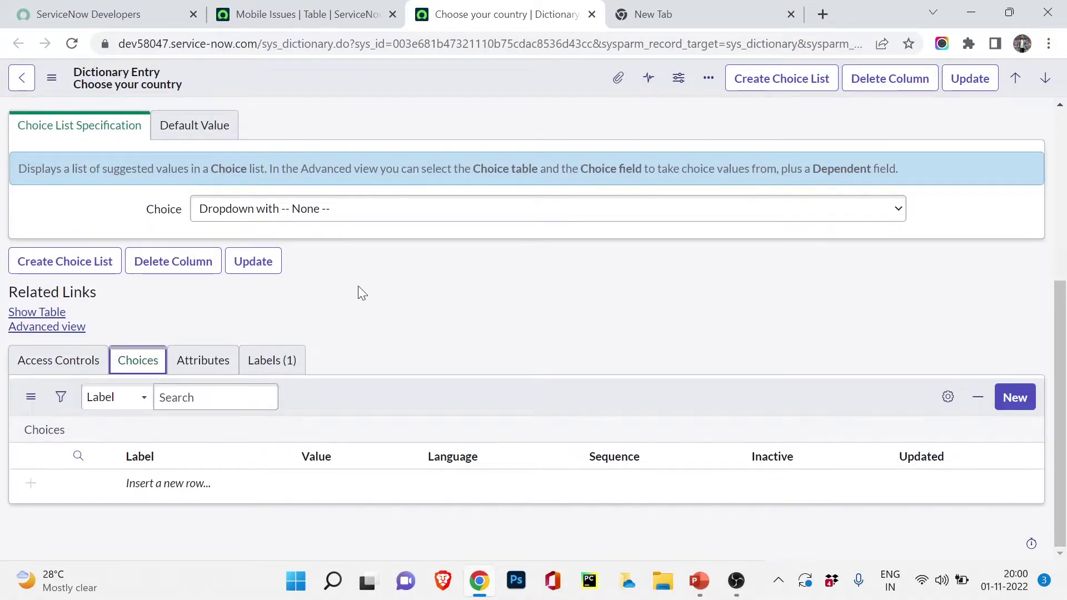
{"action": "left_click", "coordinate": [1024, 398]}
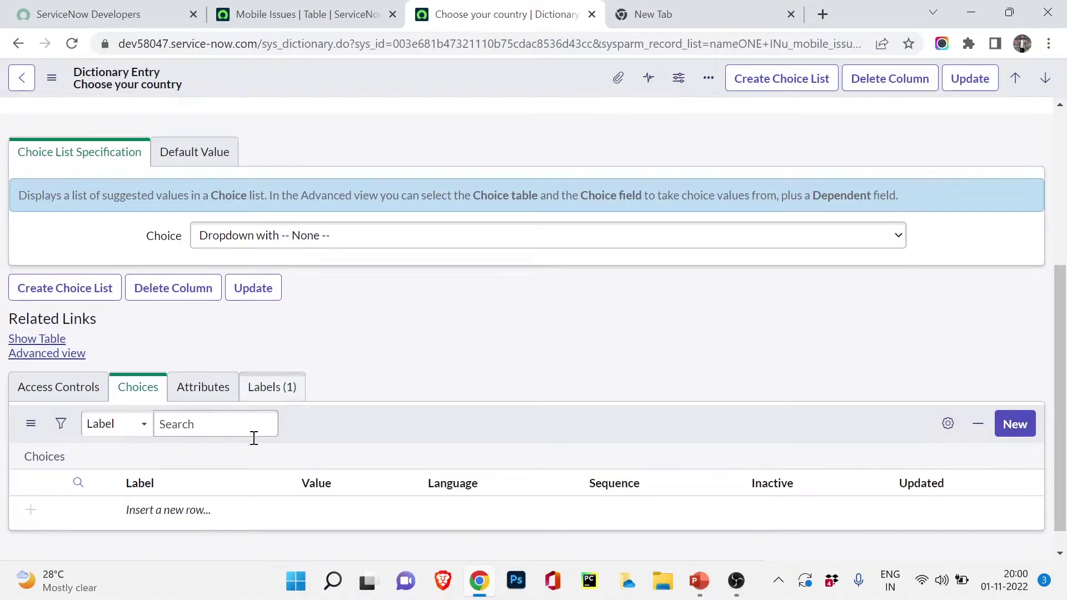
{"action": "left_click", "coordinate": [162, 510]}
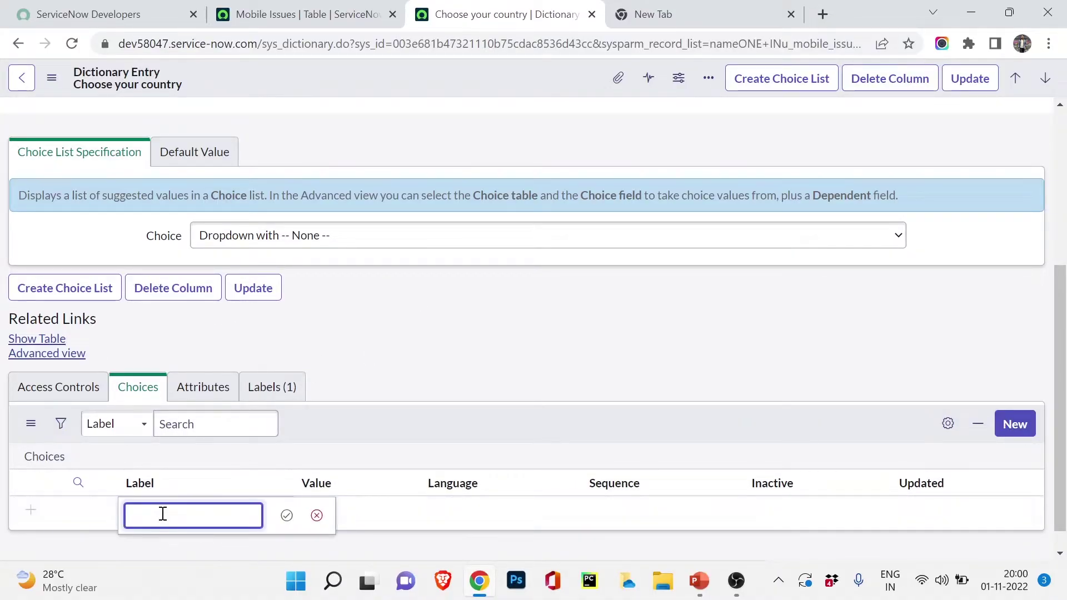
{"action": "type", "text": "India"}
{"action": "left_click", "coordinate": [287, 515]}
{"action": "left_click", "coordinate": [356, 509]}
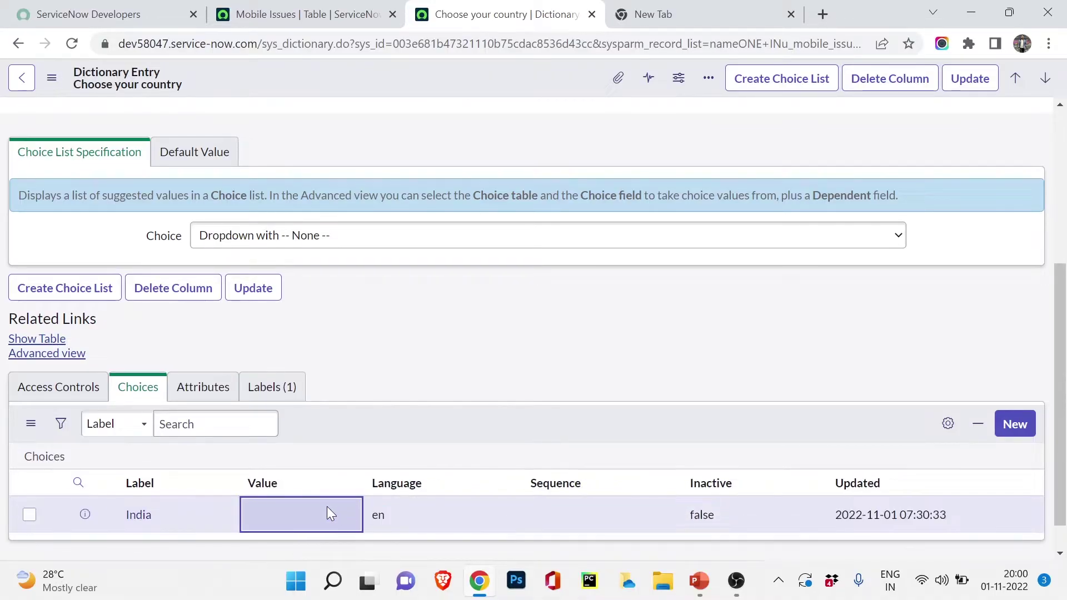
{"action": "double_click", "coordinate": [295, 519]}
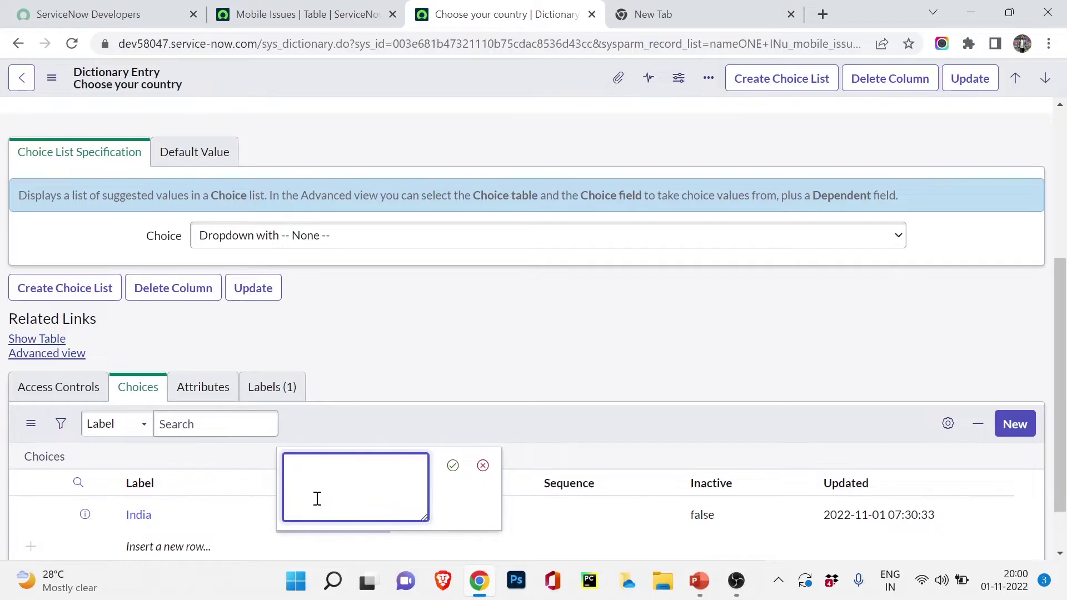
{"action": "left_click", "coordinate": [453, 465]}
Step: Add a second choice labelled England to the country column
{"action": "left_click", "coordinate": [167, 546]}
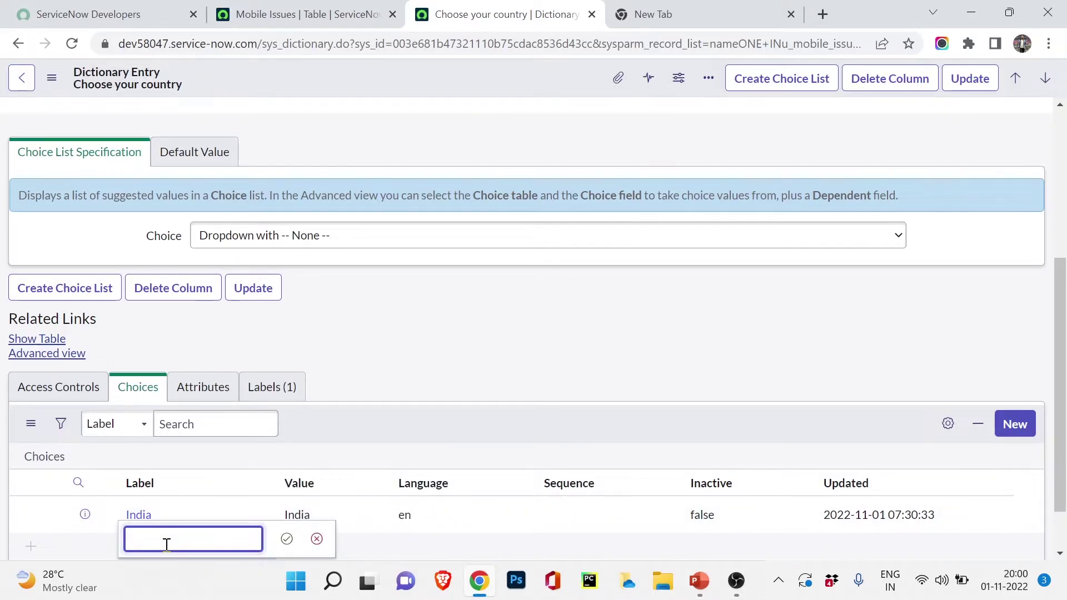
{"action": "type", "text": "UK"}
{"action": "double_click", "coordinate": [190, 543]}
{"action": "type", "text": "England"}
{"action": "left_click", "coordinate": [282, 543]}
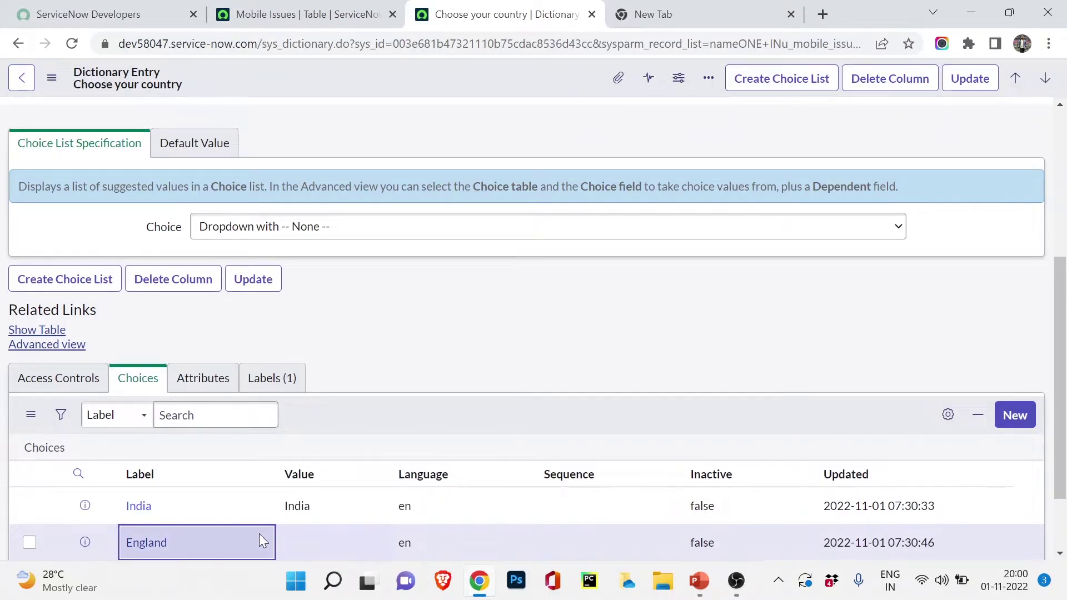
Step: Set the value of the England choice to England
{"action": "double_click", "coordinate": [295, 535]}
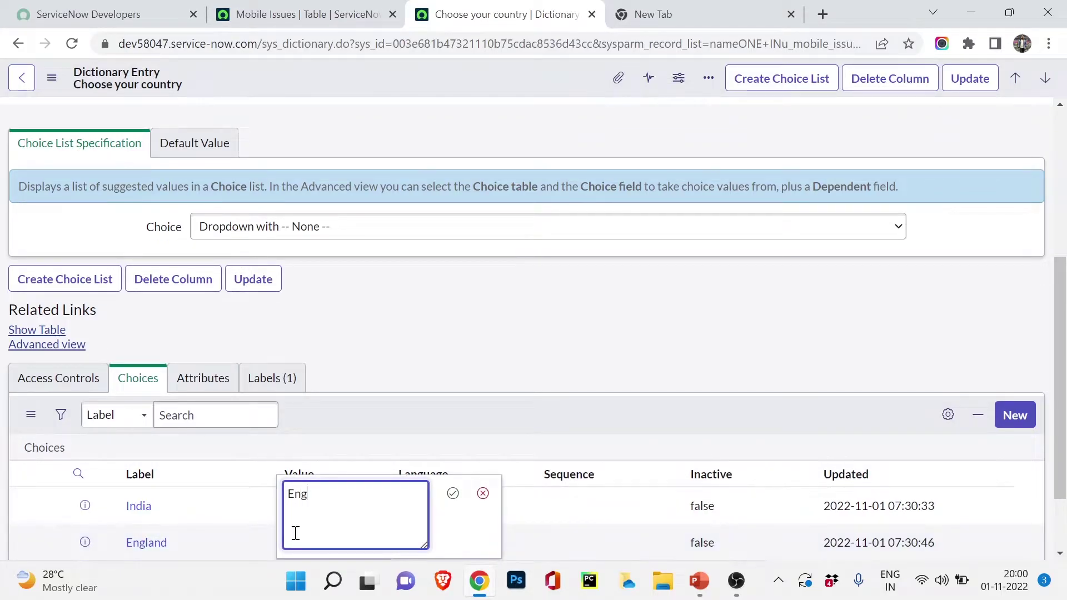
{"action": "type", "text": "England"}
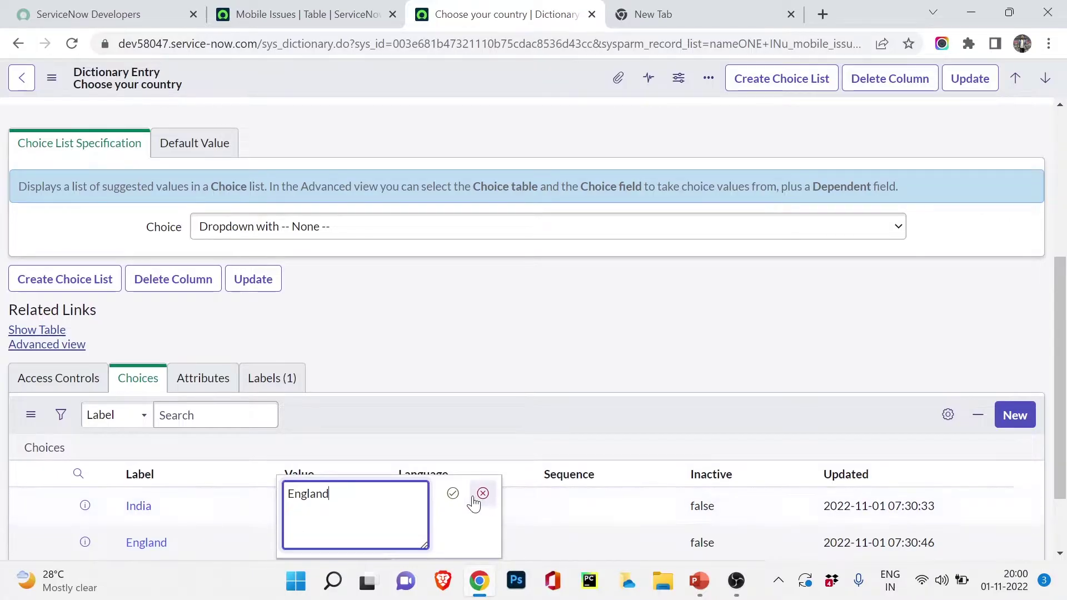
{"action": "left_click", "coordinate": [453, 493]}
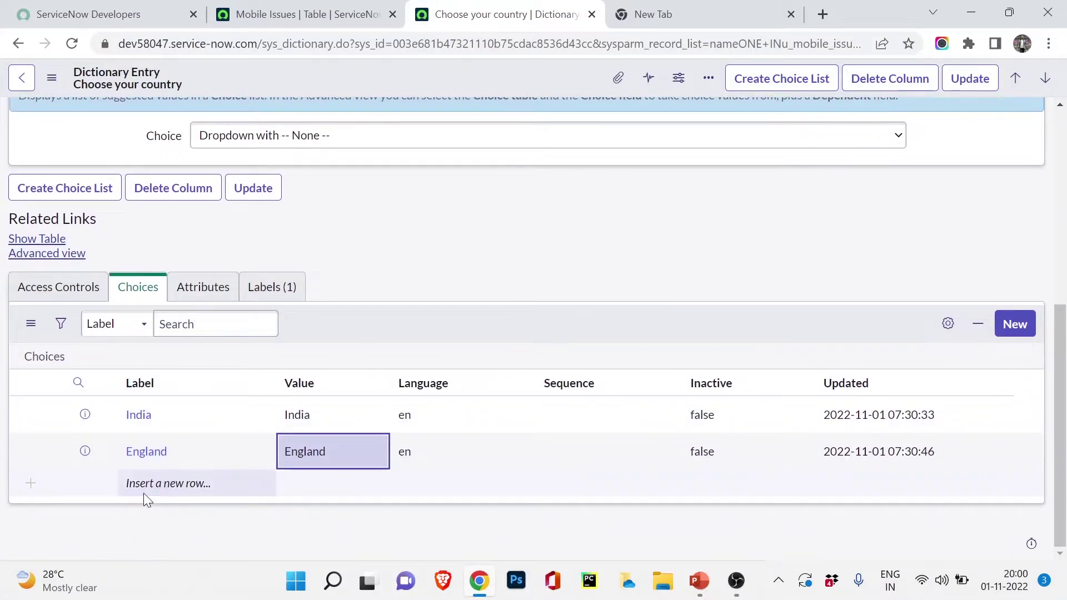
Step: Add a third choice to the country column with both label and value set to Australia
{"action": "left_click", "coordinate": [145, 488]}
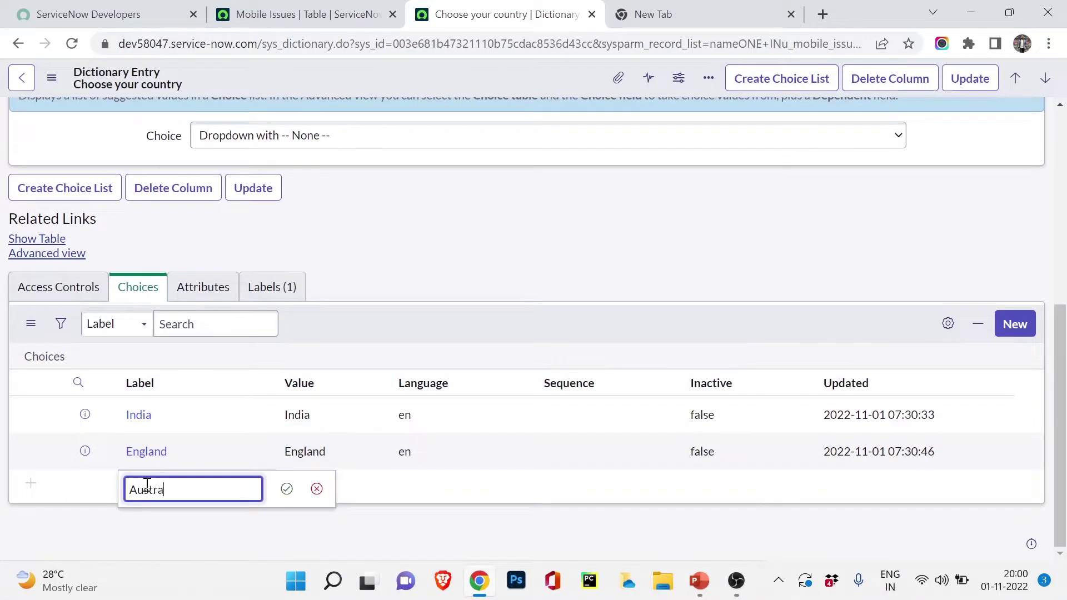
{"action": "type", "text": "Australia"}
{"action": "left_click", "coordinate": [287, 489]}
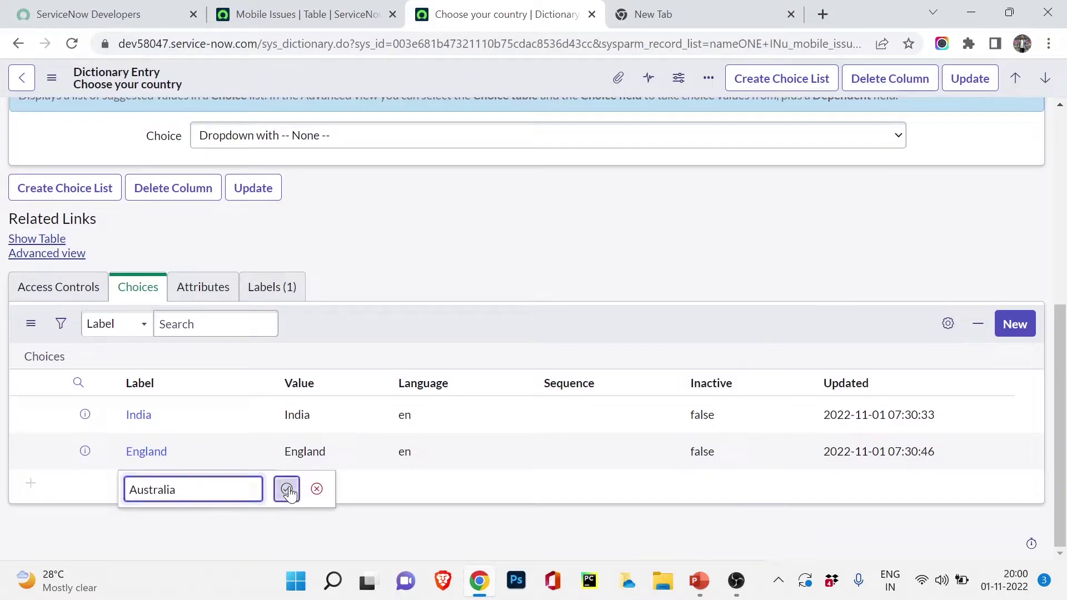
{"action": "double_click", "coordinate": [326, 480]}
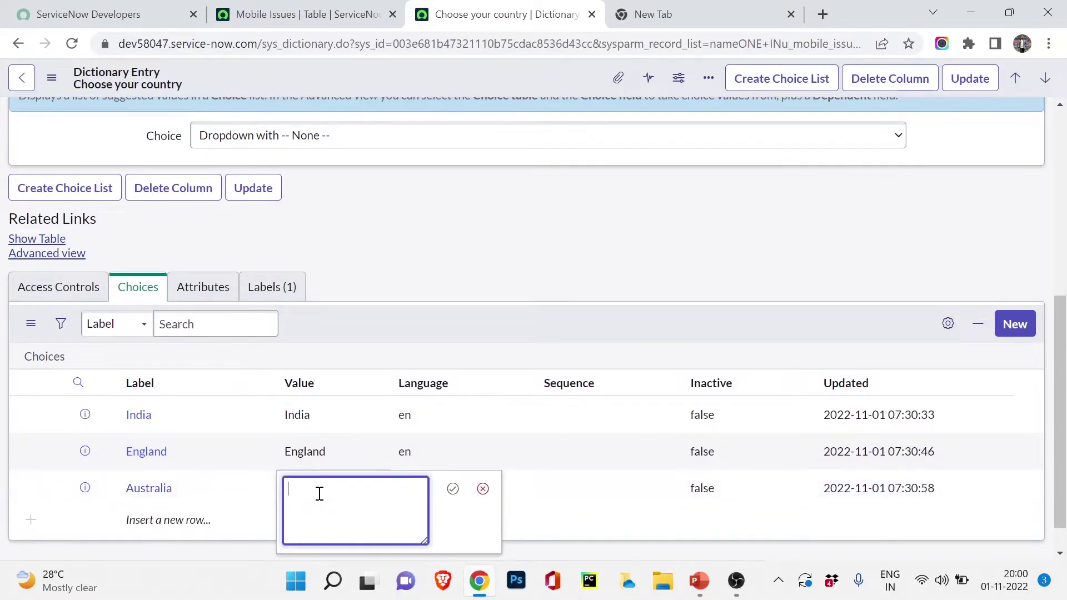
{"action": "type", "text": "Australia"}
{"action": "left_click", "coordinate": [452, 490]}
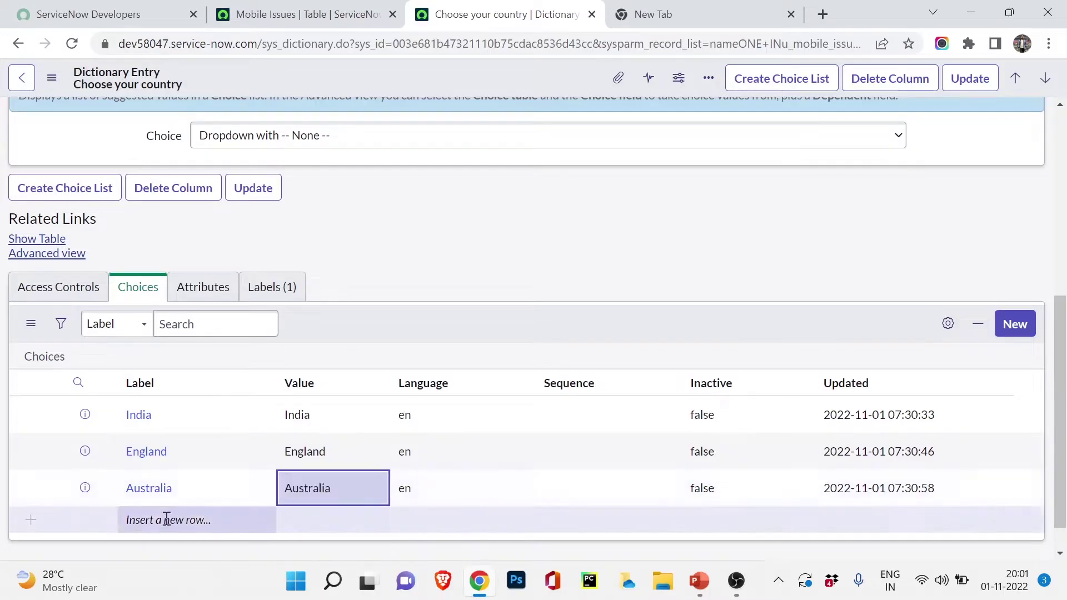
Step: Add a fourth choice labelled Canada and update the country column's dictionary entry
{"action": "double_click", "coordinate": [148, 524]}
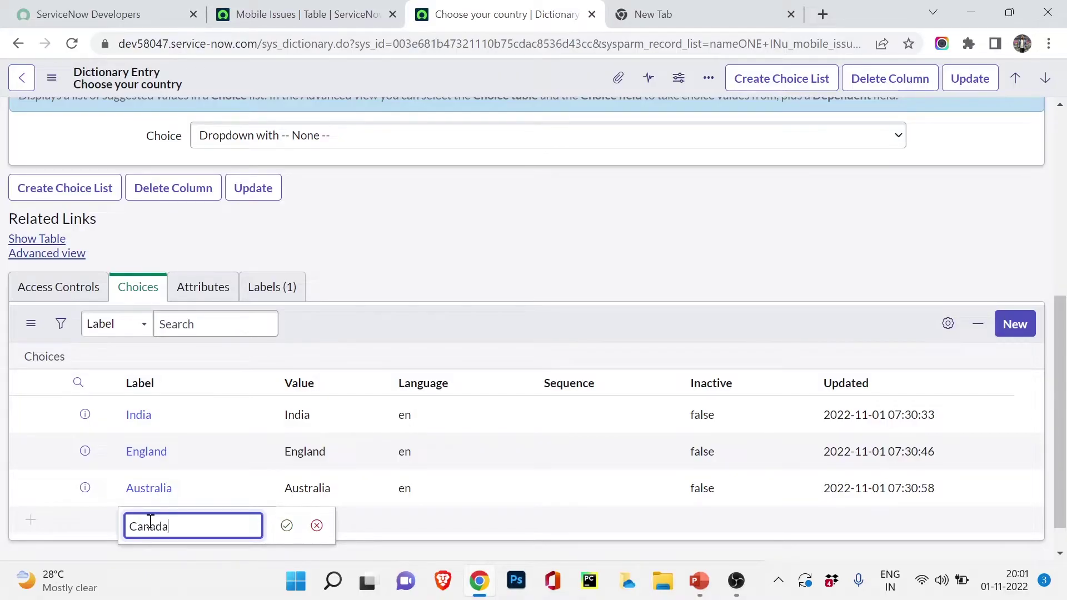
{"action": "key", "text": "Return"}
{"action": "left_click", "coordinate": [970, 80]}
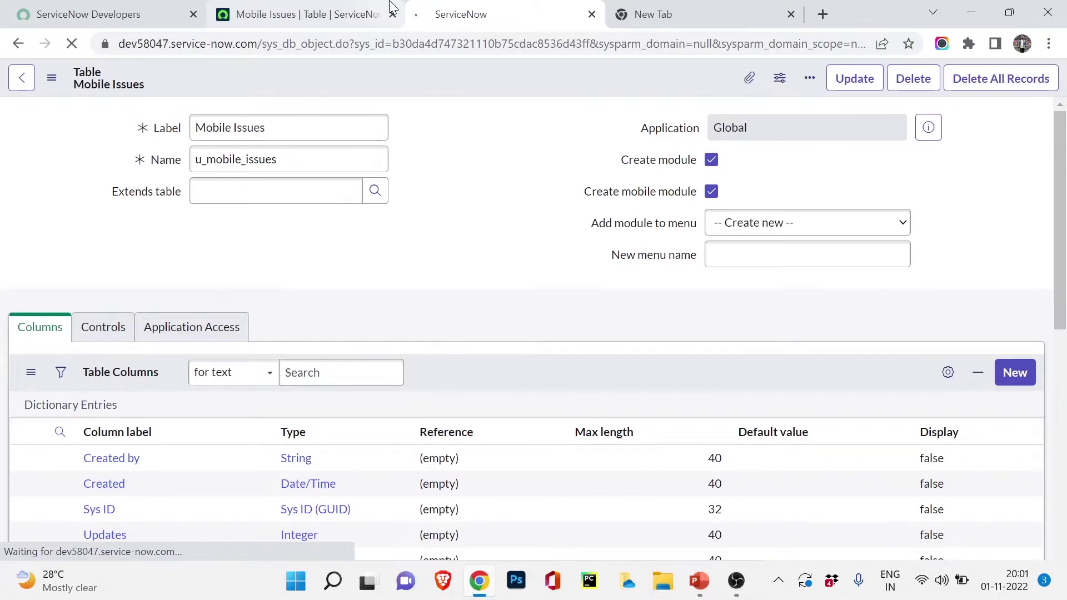
Step: Return to the original Mobile Issues table page and add a column labelled "Issue with your Mobile" of type String
{"action": "left_click", "coordinate": [390, 9]}
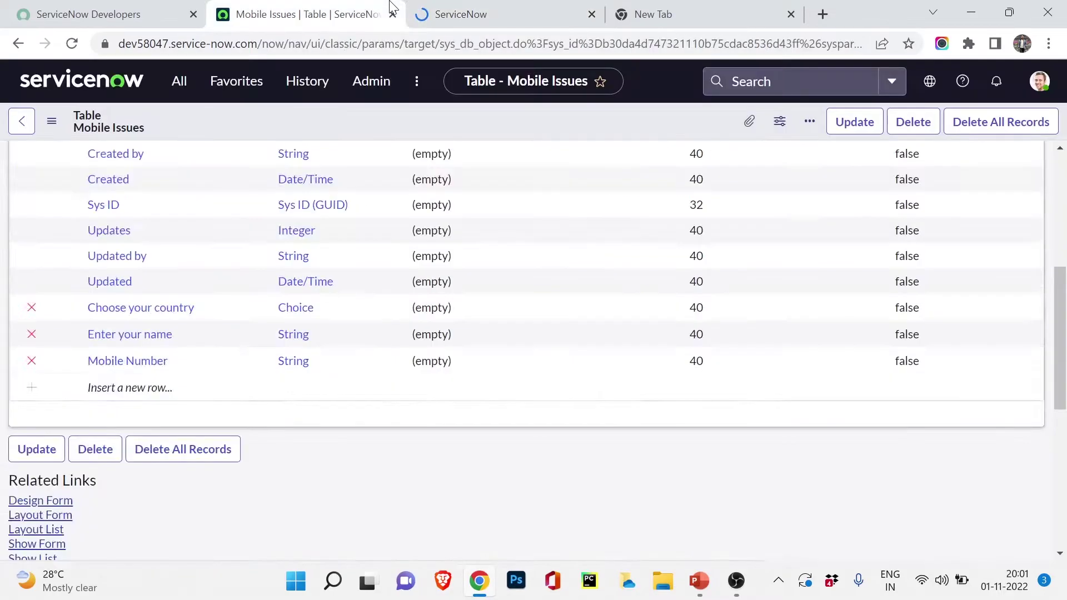
{"action": "scroll", "coordinate": [382, 267], "scroll_direction": "down", "scroll_amount": 10}
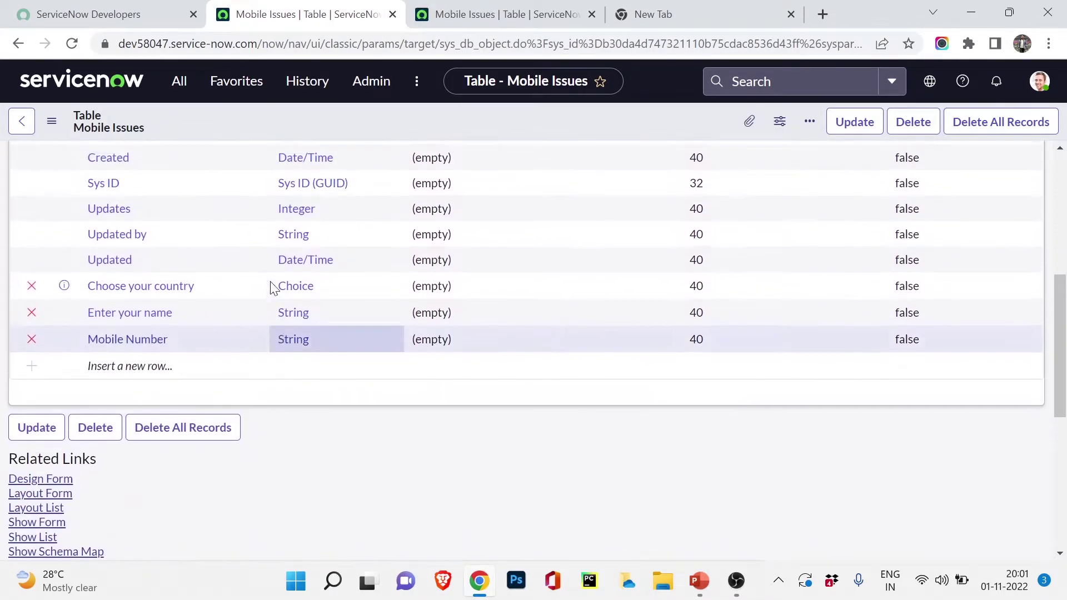
{"action": "scroll", "coordinate": [272, 287], "scroll_direction": "up", "scroll_amount": 1}
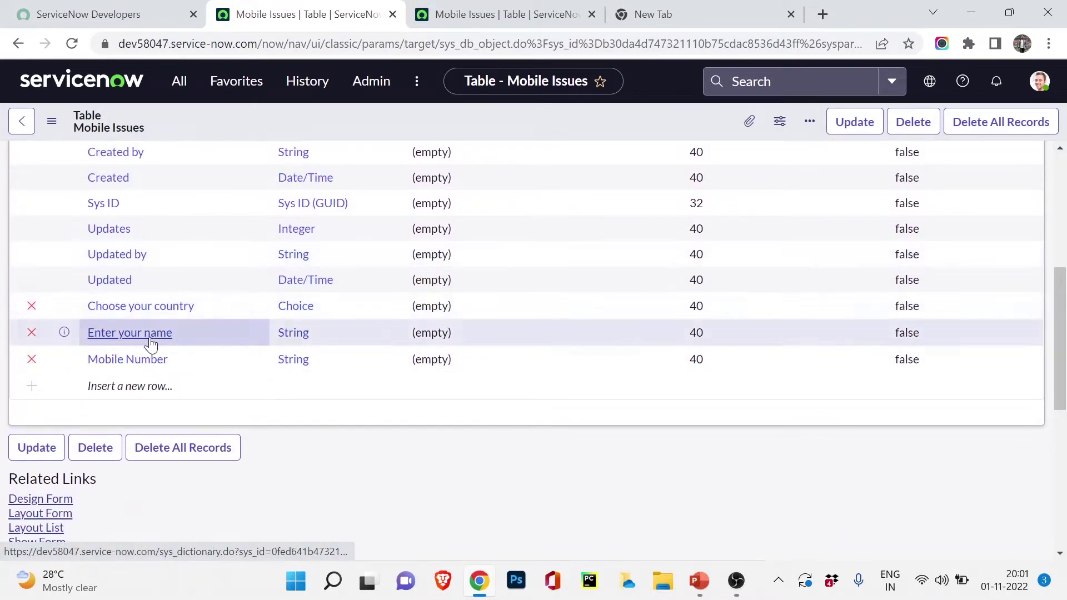
{"action": "left_click", "coordinate": [121, 388]}
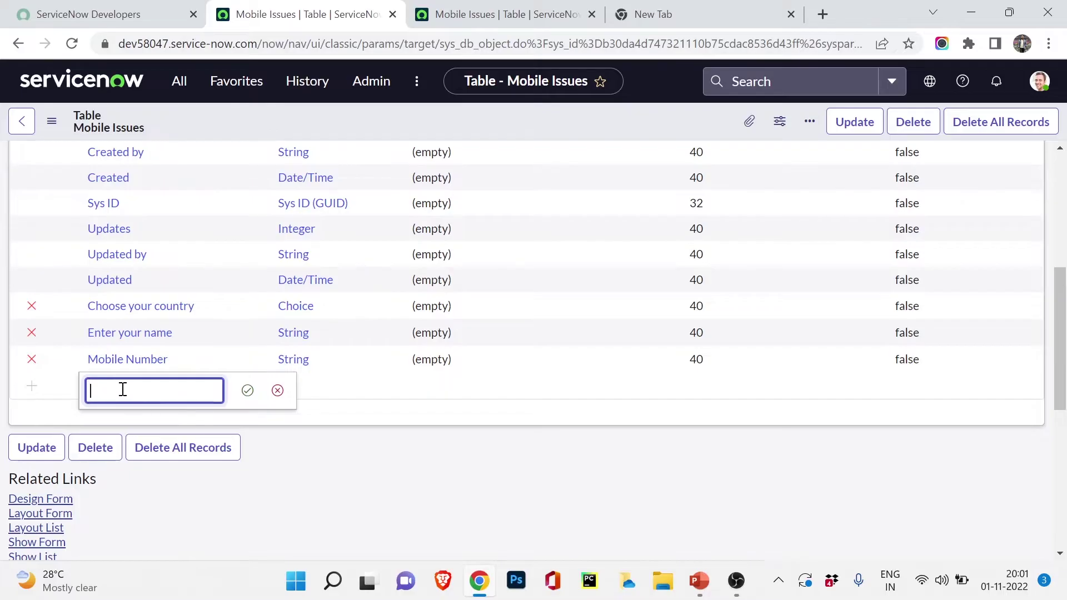
{"action": "type", "text": "Issue with your Mob"}
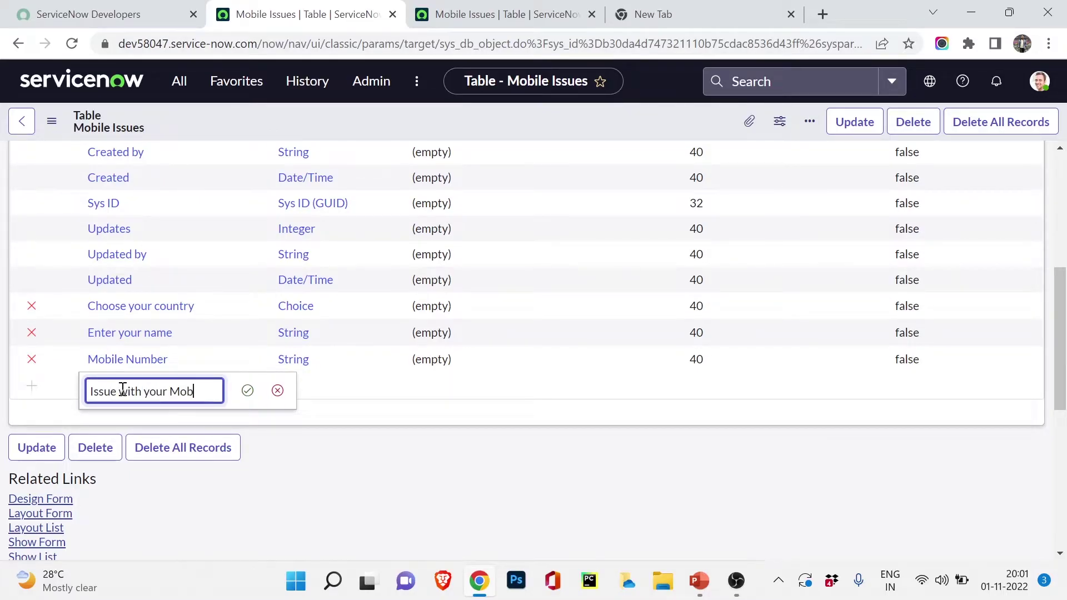
{"action": "type", "text": "ile"}
{"action": "left_click", "coordinate": [247, 391]}
{"action": "left_click", "coordinate": [366, 396]}
{"action": "left_click", "coordinate": [366, 395]}
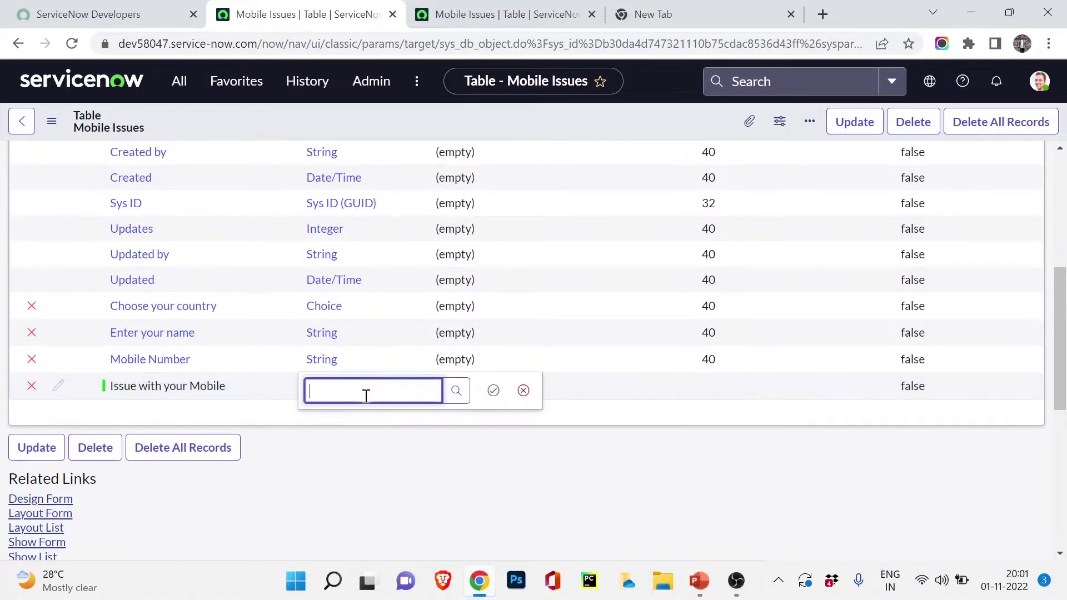
{"action": "type", "text": "Stri"}
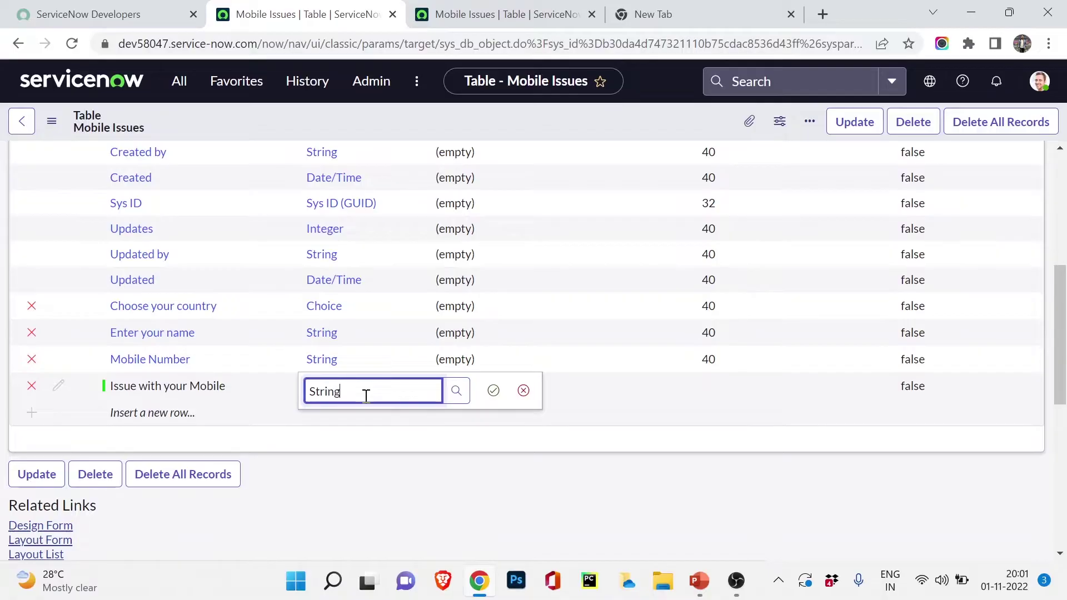
{"action": "type", "text": "ng"}
{"action": "left_click", "coordinate": [493, 390]}
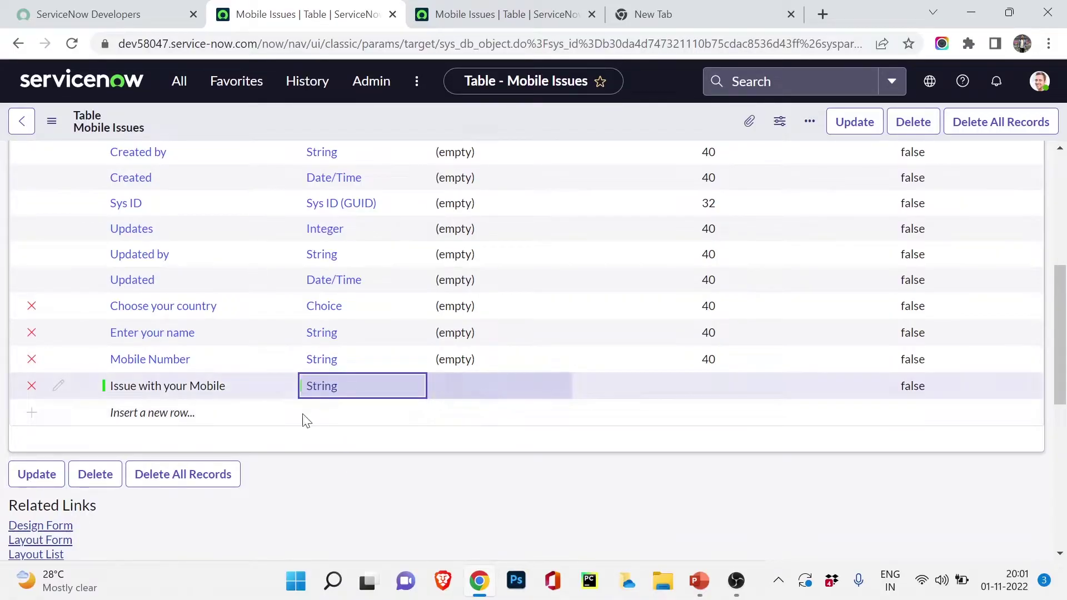
Step: Add another column labelled "Device Name" of type String to the Mobile Issues table
{"action": "triple_click", "coordinate": [162, 434]}
{"action": "left_click", "coordinate": [154, 412]}
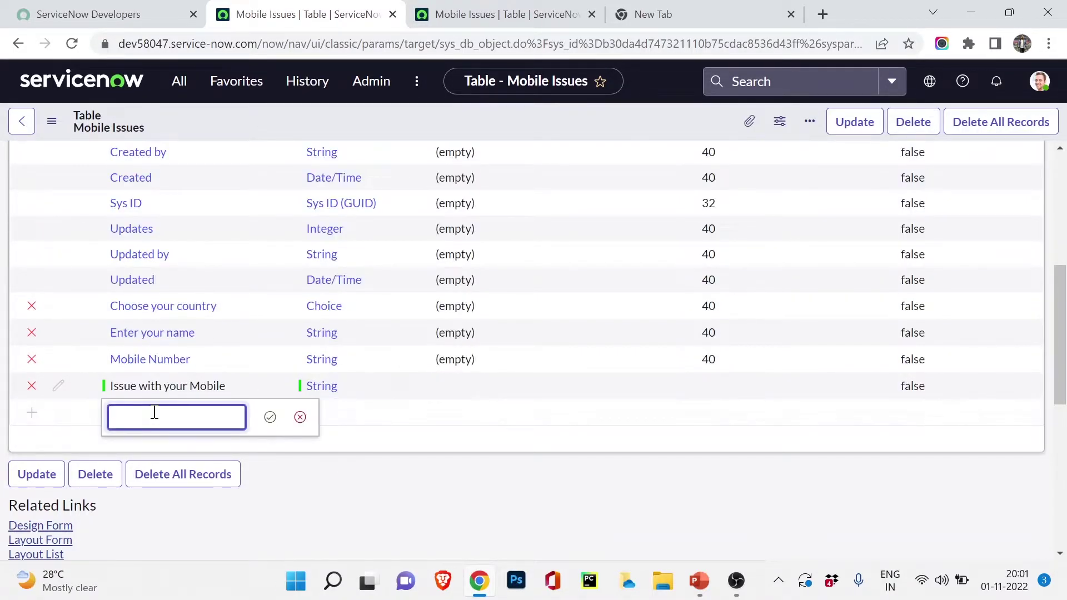
{"action": "type", "text": "Device Name"}
{"action": "left_click", "coordinate": [270, 417]}
{"action": "left_click", "coordinate": [324, 412]}
{"action": "left_click", "coordinate": [324, 413]}
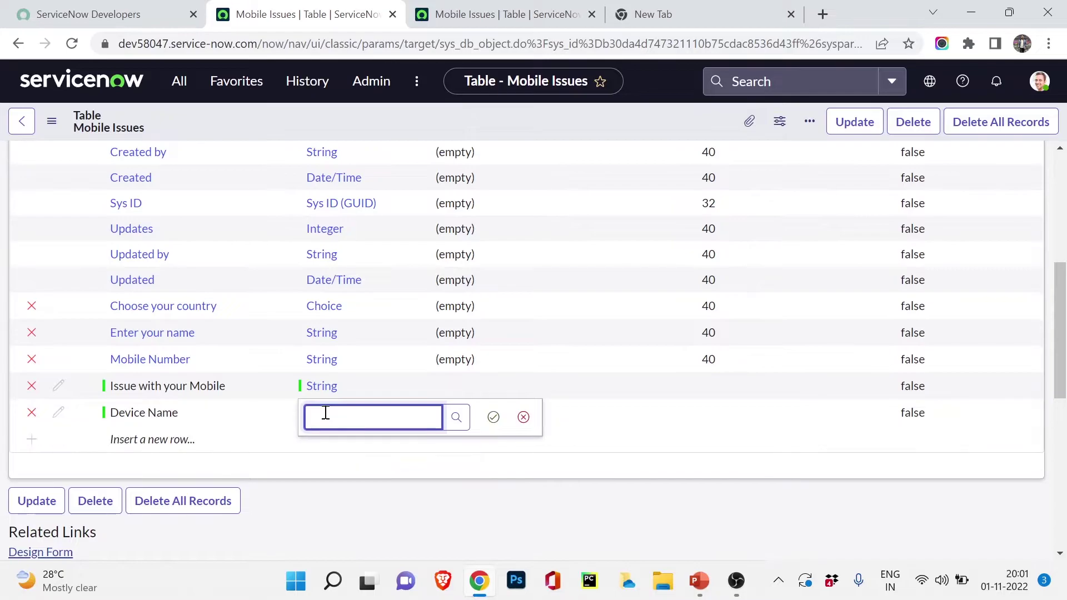
{"action": "type", "text": "String"}
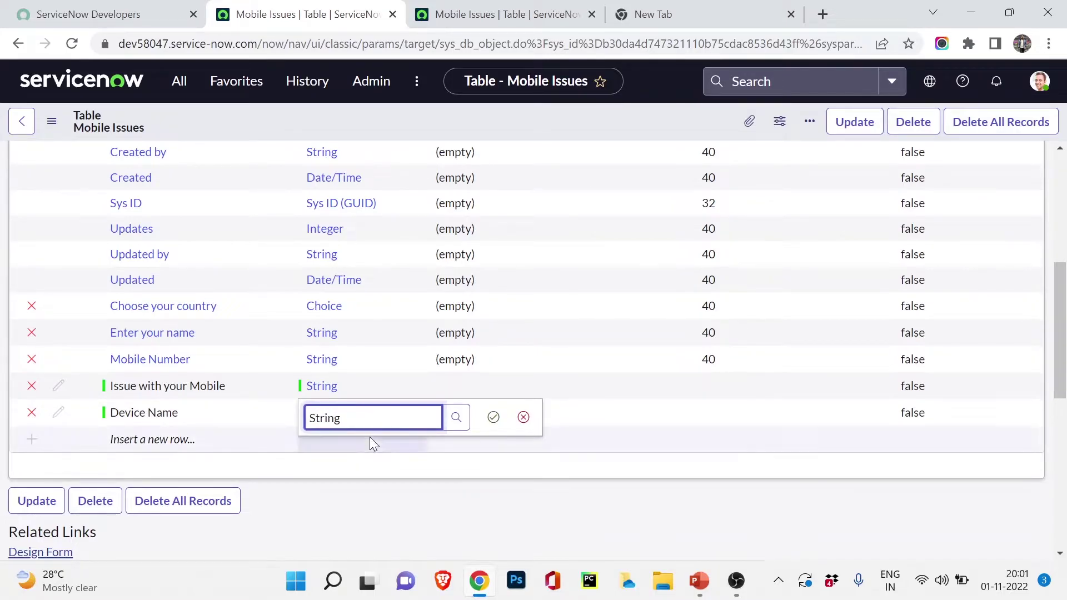
{"action": "left_click", "coordinate": [341, 470]}
{"action": "left_click", "coordinate": [493, 417]}
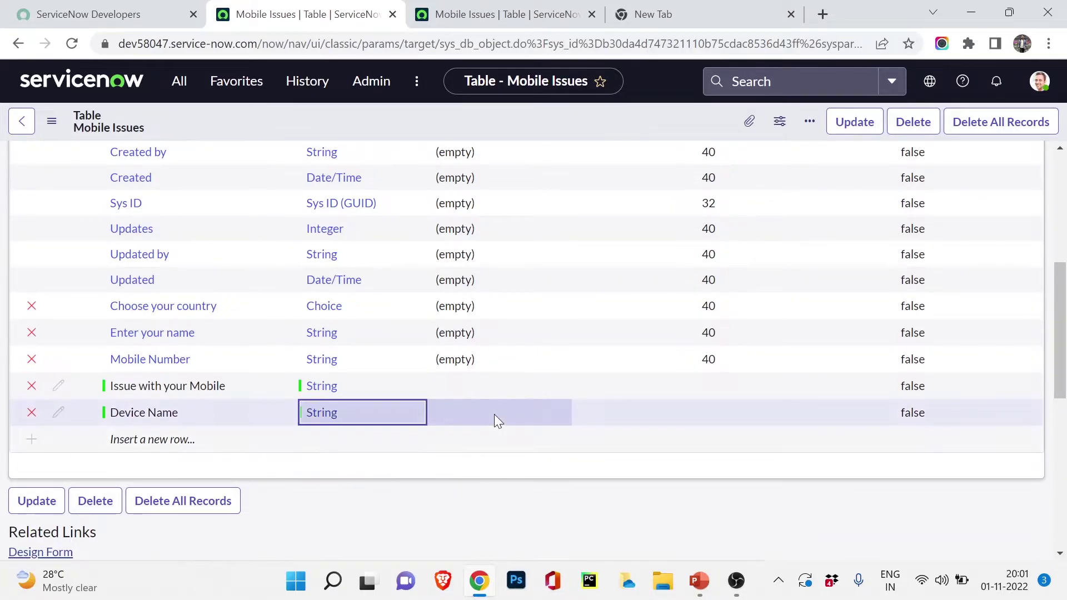
Step: Set the max length of the "Issue with your Mobile" column to 40
{"action": "scroll", "coordinate": [495, 415], "scroll_direction": "up", "scroll_amount": 6}
{"action": "left_click", "coordinate": [706, 242]}
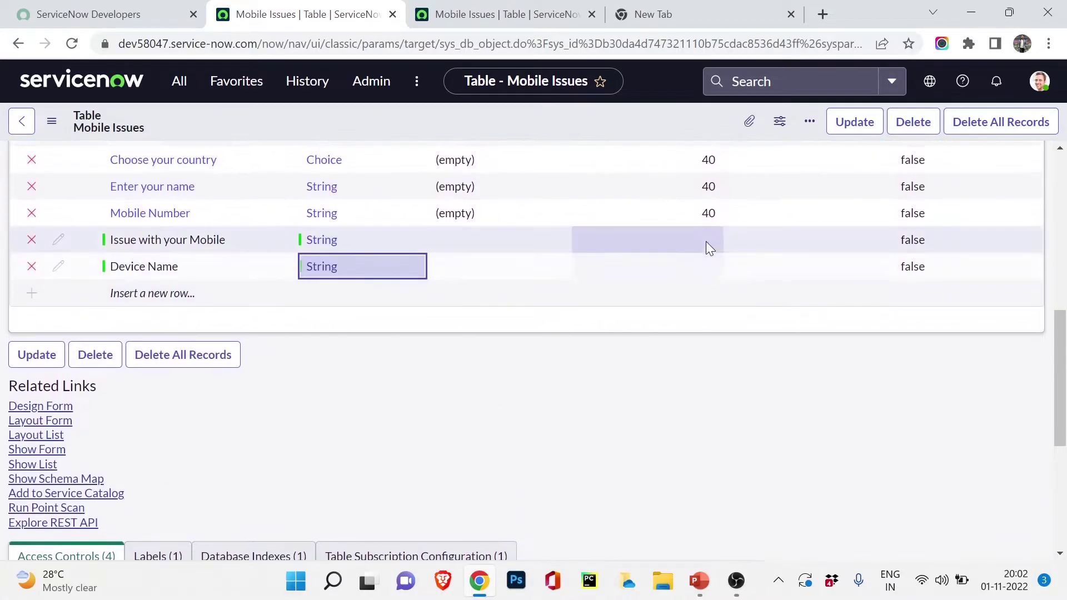
{"action": "left_click", "coordinate": [712, 240]}
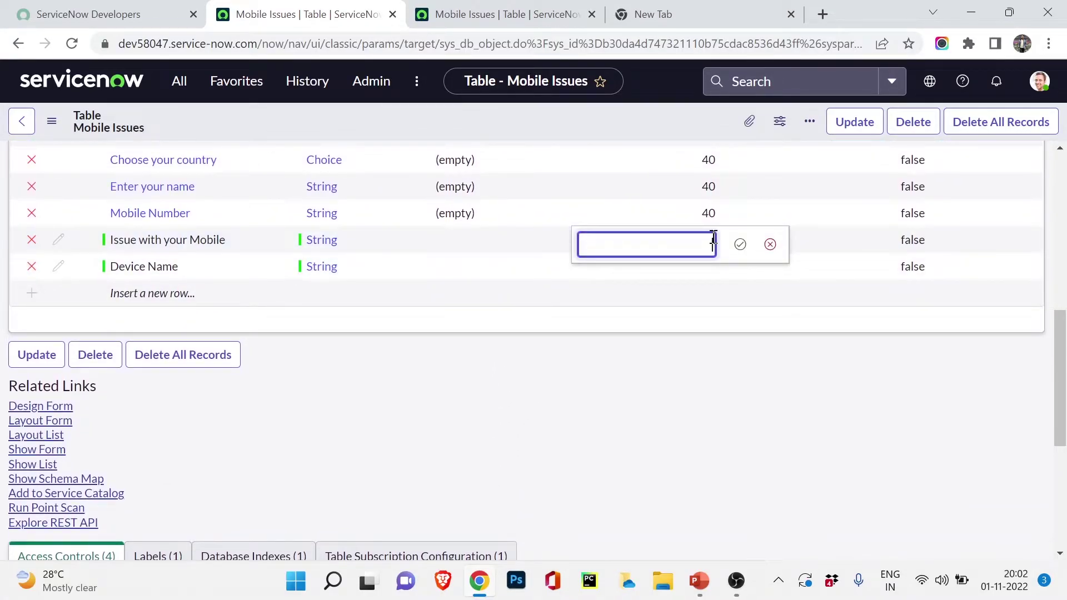
{"action": "left_click", "coordinate": [740, 245]}
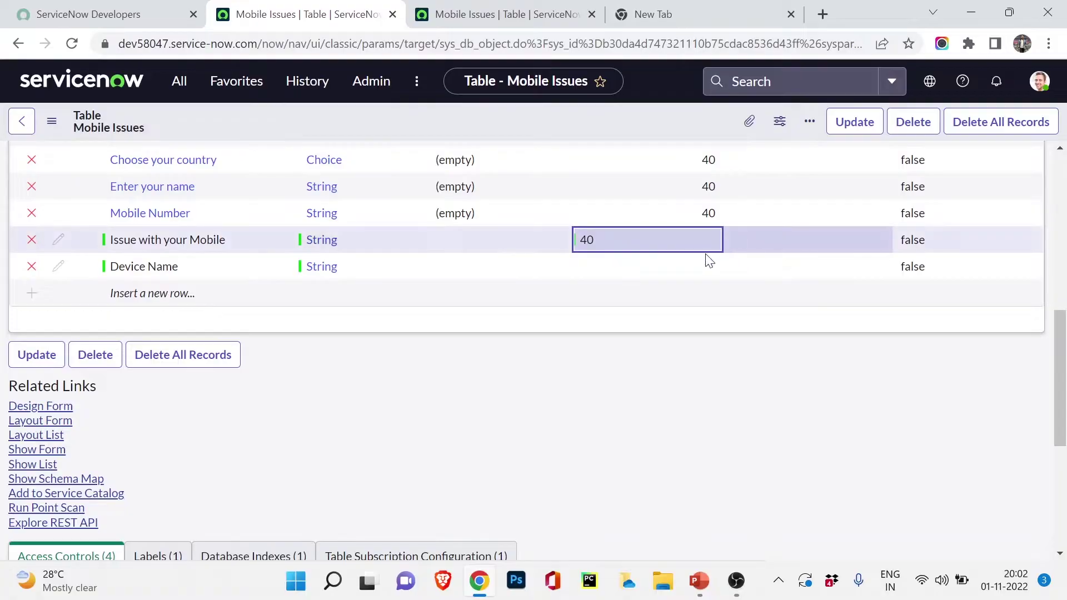
Step: Set the max length of the "Device Name" column to 40
{"action": "left_click", "coordinate": [679, 269]}
{"action": "left_click", "coordinate": [681, 269]}
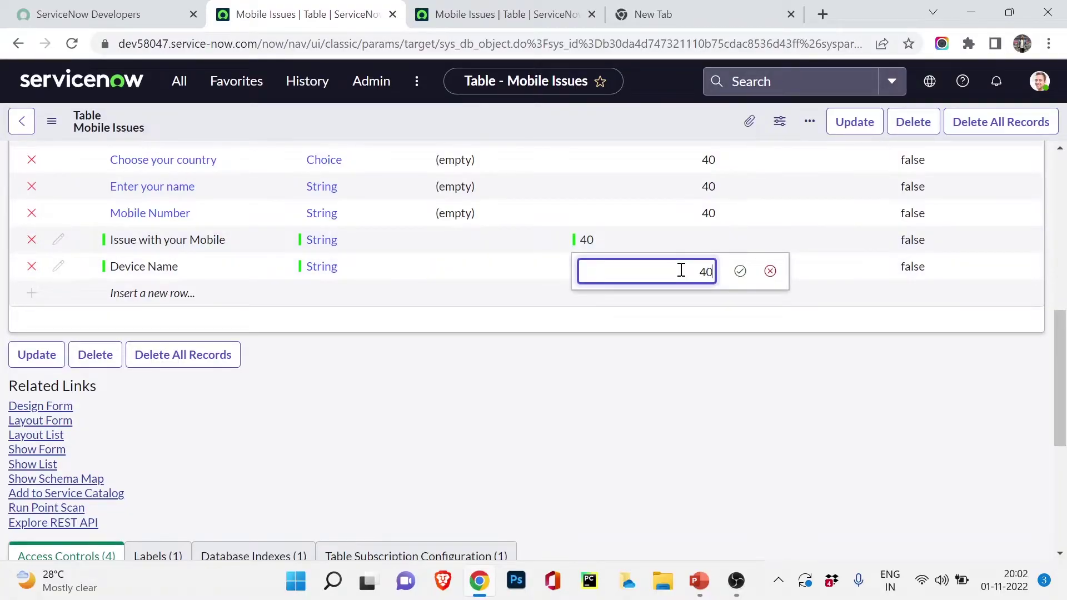
{"action": "left_click", "coordinate": [740, 270]}
Step: Set the max length of the "Issue with your Mobile" column to 100
{"action": "left_click", "coordinate": [683, 232]}
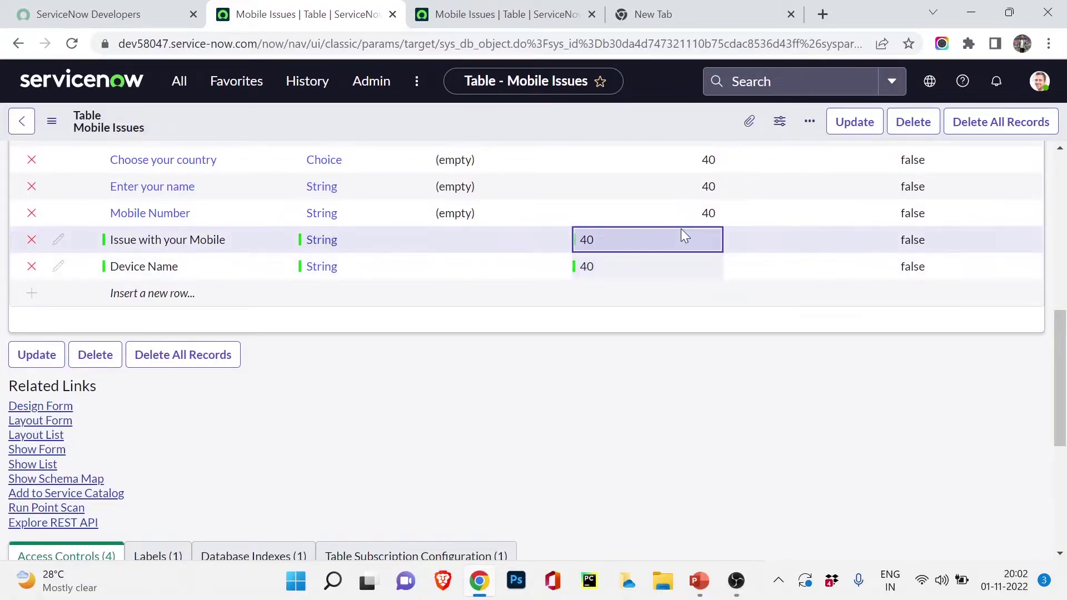
{"action": "left_click", "coordinate": [683, 233]}
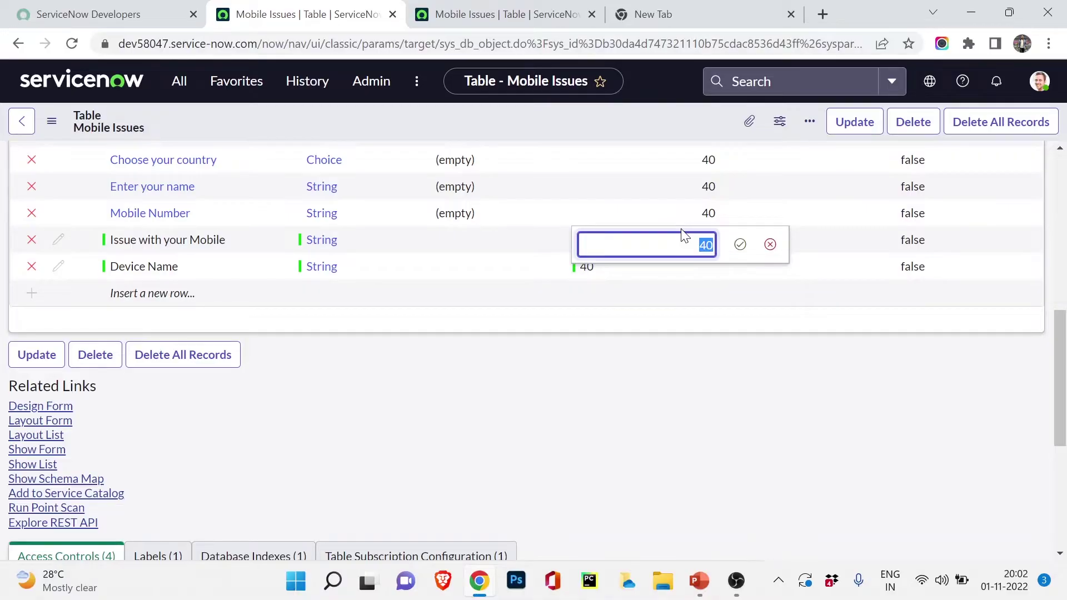
{"action": "type", "text": "100"}
{"action": "left_click", "coordinate": [740, 244]}
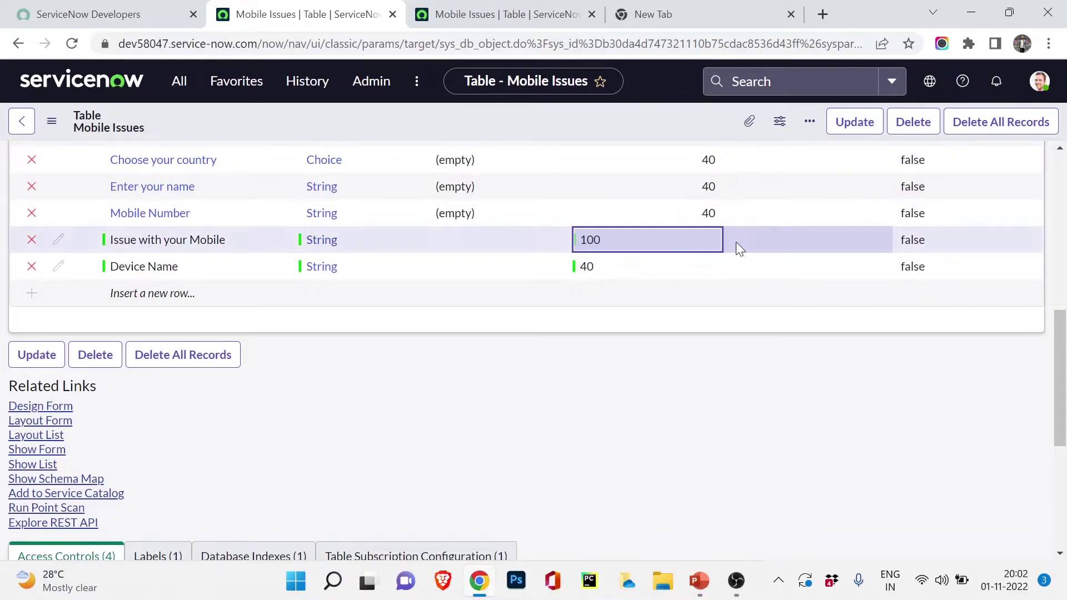
Step: Save the Mobile Issues table with its new columns and review the column list
{"action": "scroll", "coordinate": [736, 242], "scroll_direction": "up", "scroll_amount": 9}
{"action": "right_click", "coordinate": [593, 116]}
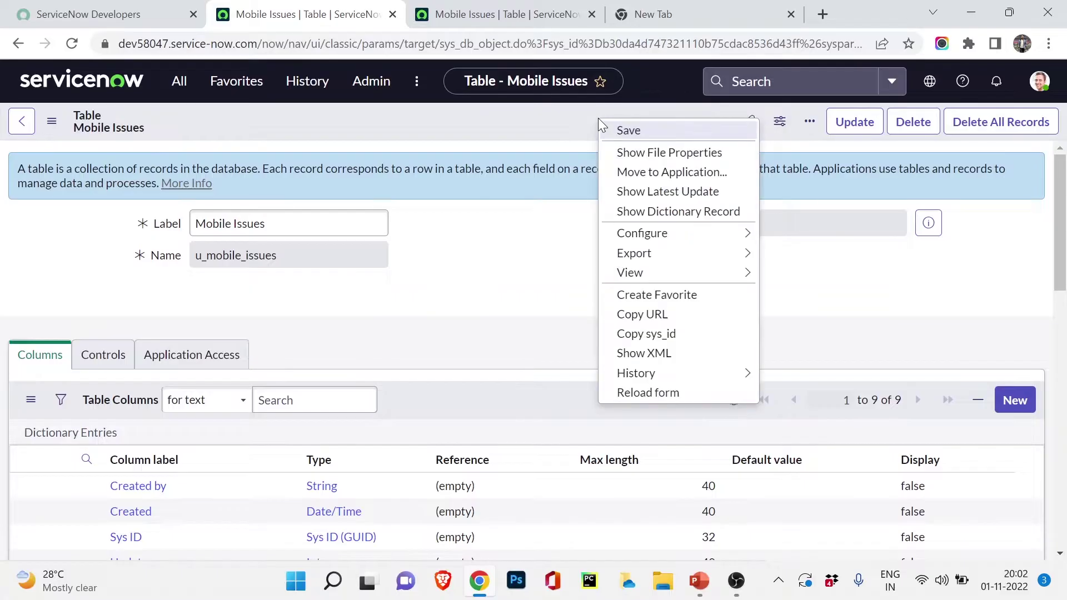
{"action": "left_click", "coordinate": [612, 128]}
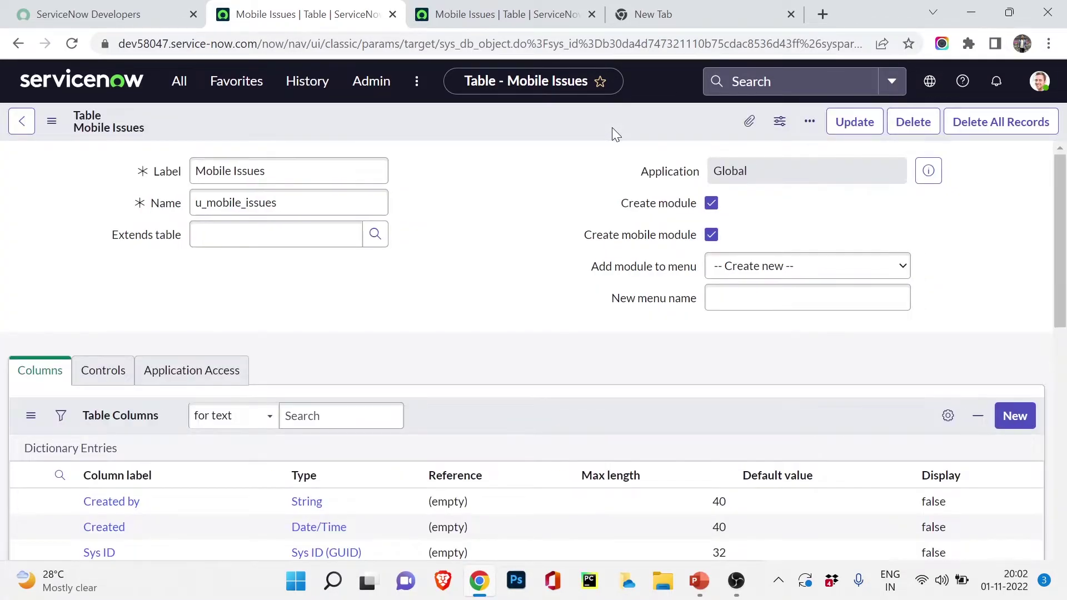
{"action": "scroll", "coordinate": [279, 393], "scroll_direction": "down", "scroll_amount": 8}
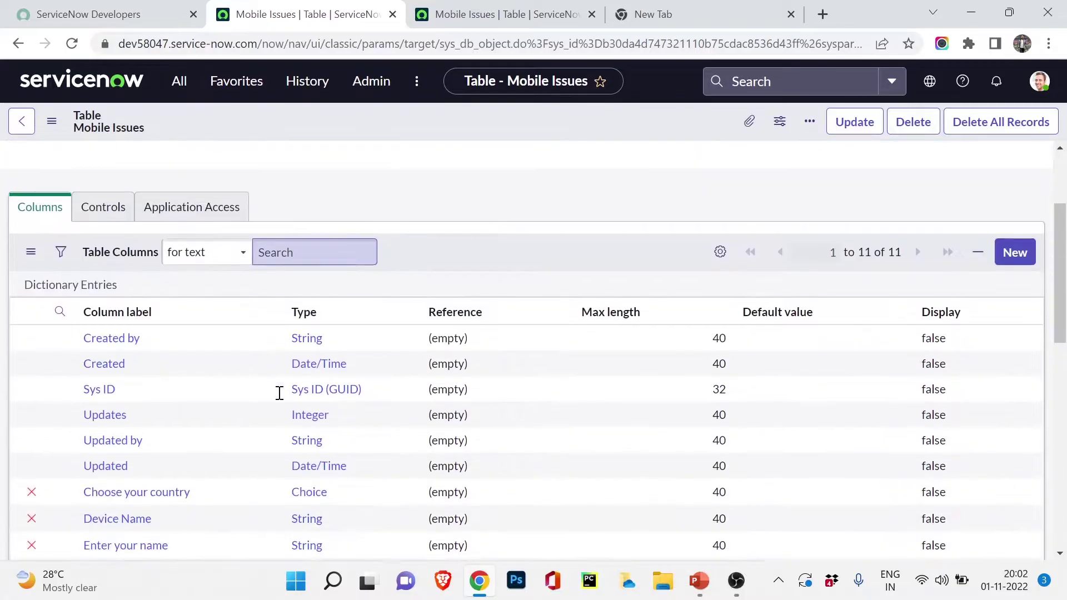
{"action": "scroll", "coordinate": [279, 395], "scroll_direction": "up", "scroll_amount": 3}
{"action": "scroll", "coordinate": [280, 399], "scroll_direction": "up", "scroll_amount": 5}
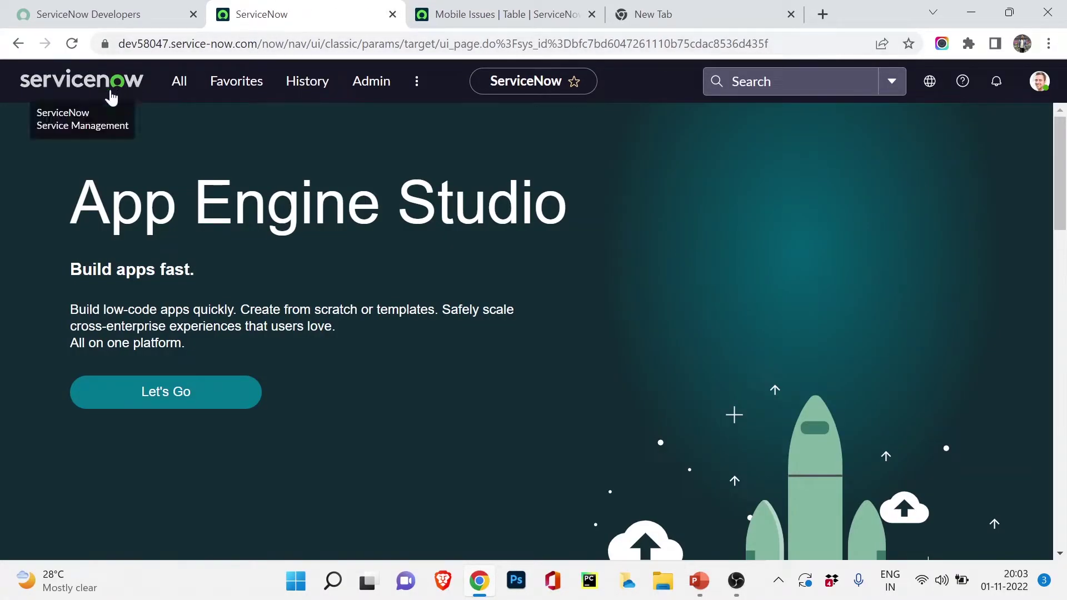
Step: Open the Mobile Issues list from the Self-Service application and start a new record
{"action": "left_click", "coordinate": [181, 88]}
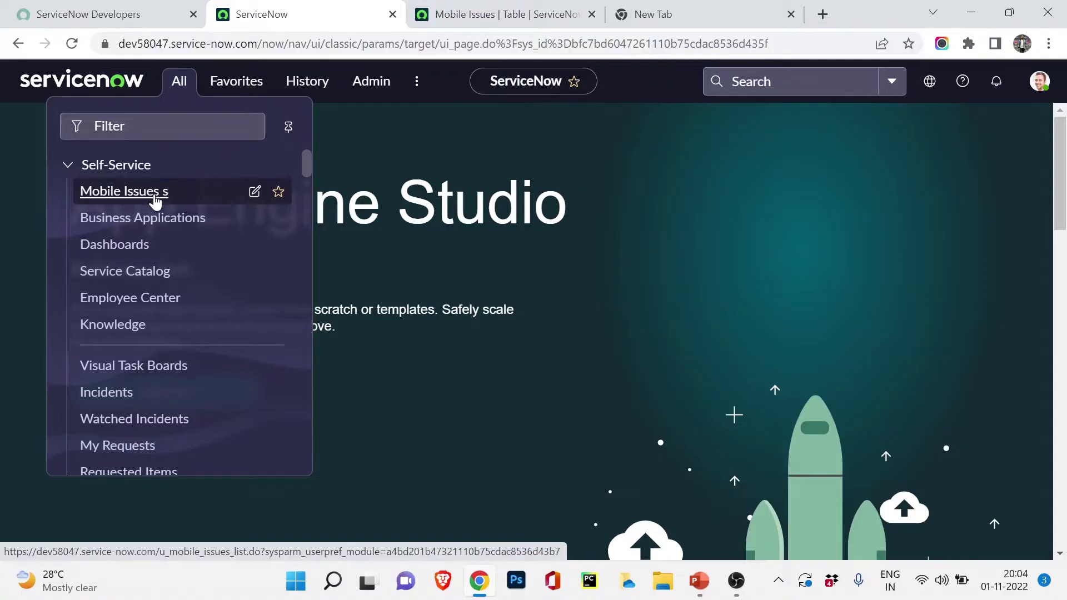
{"action": "left_click", "coordinate": [101, 195]}
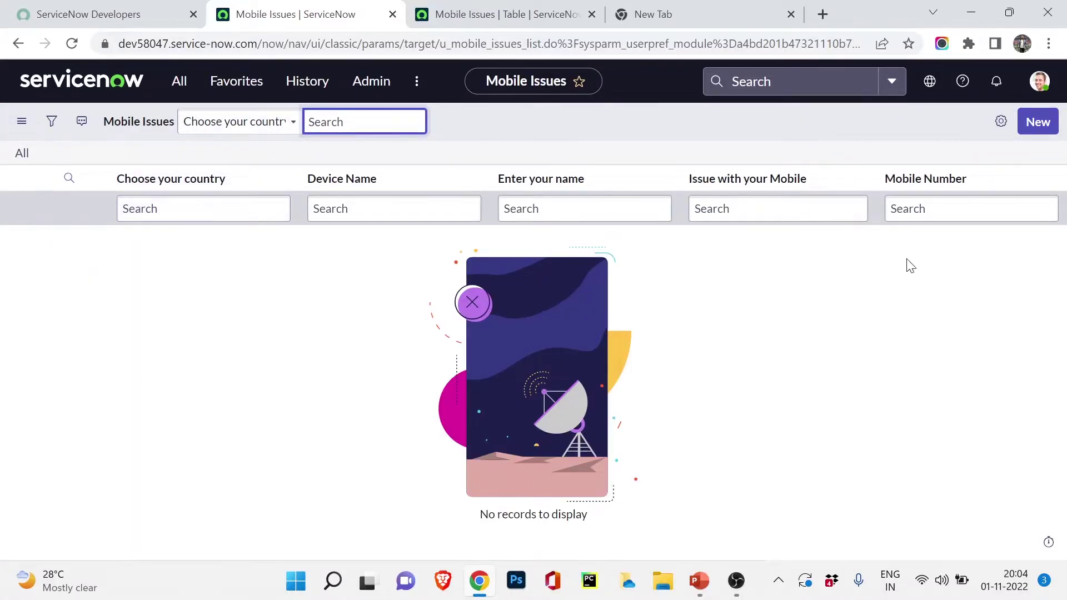
{"action": "left_click", "coordinate": [1040, 121]}
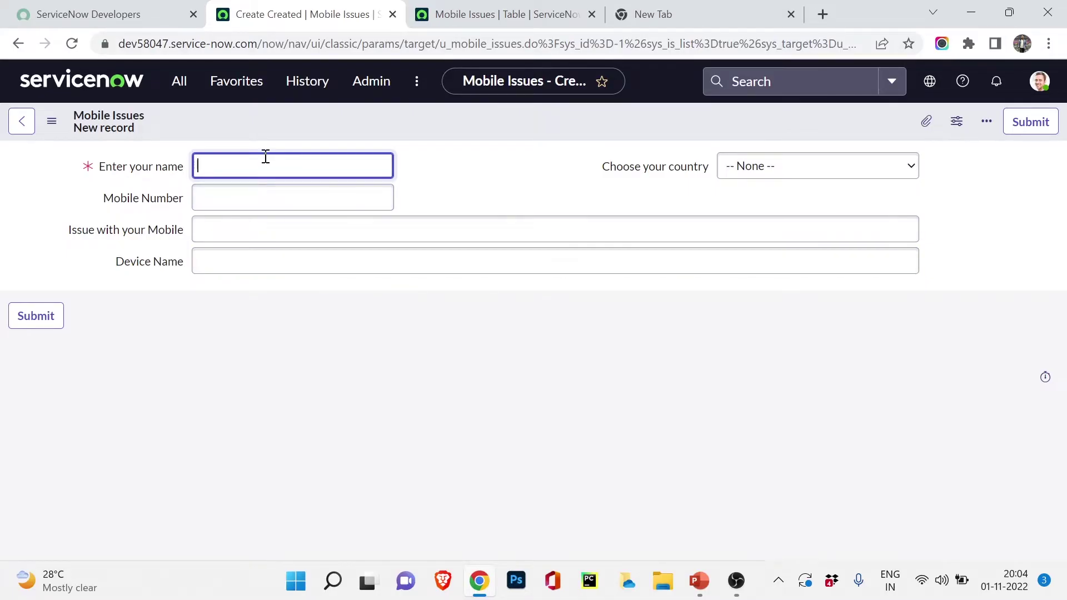
Step: Fill in the new Mobile Issues record's name and mobile number, and choose India as the country
{"action": "type", "text": "tam"}
{"action": "key", "text": "Tab"}
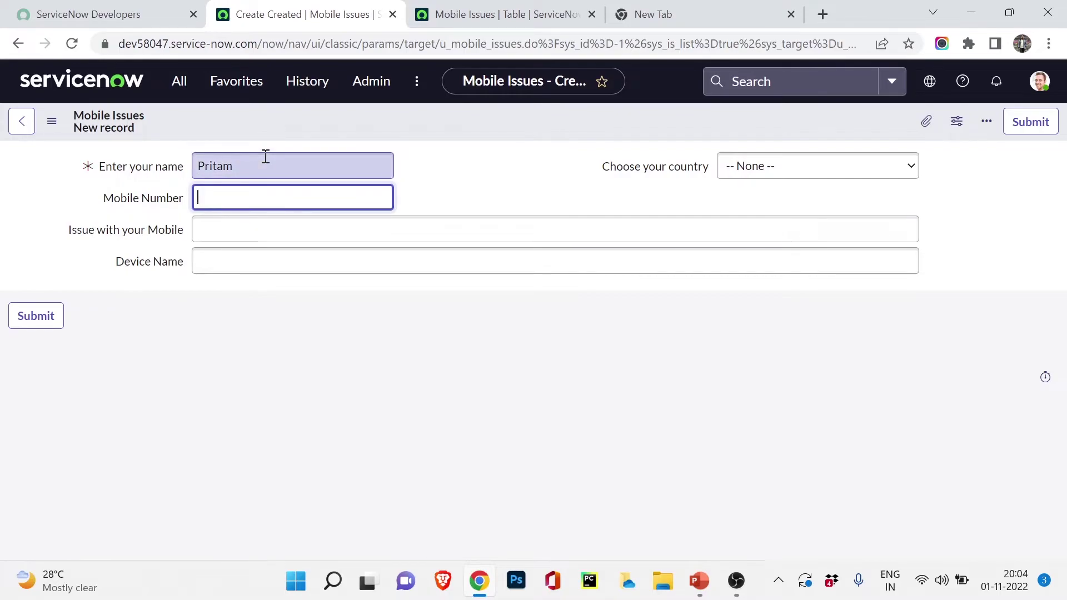
{"action": "type", "text": "123456789"}
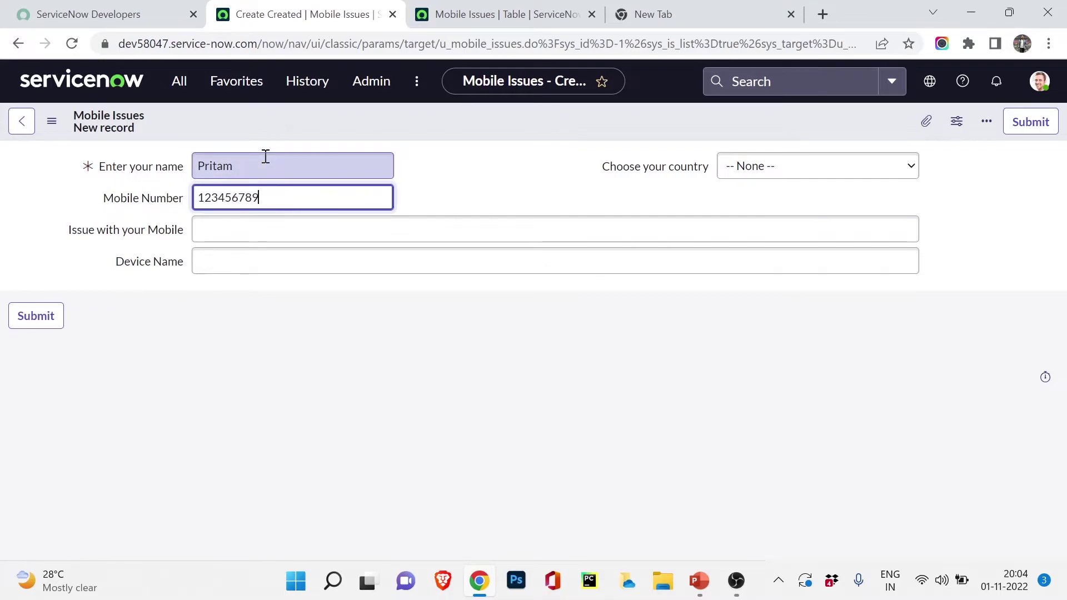
{"action": "key", "text": "Tab"}
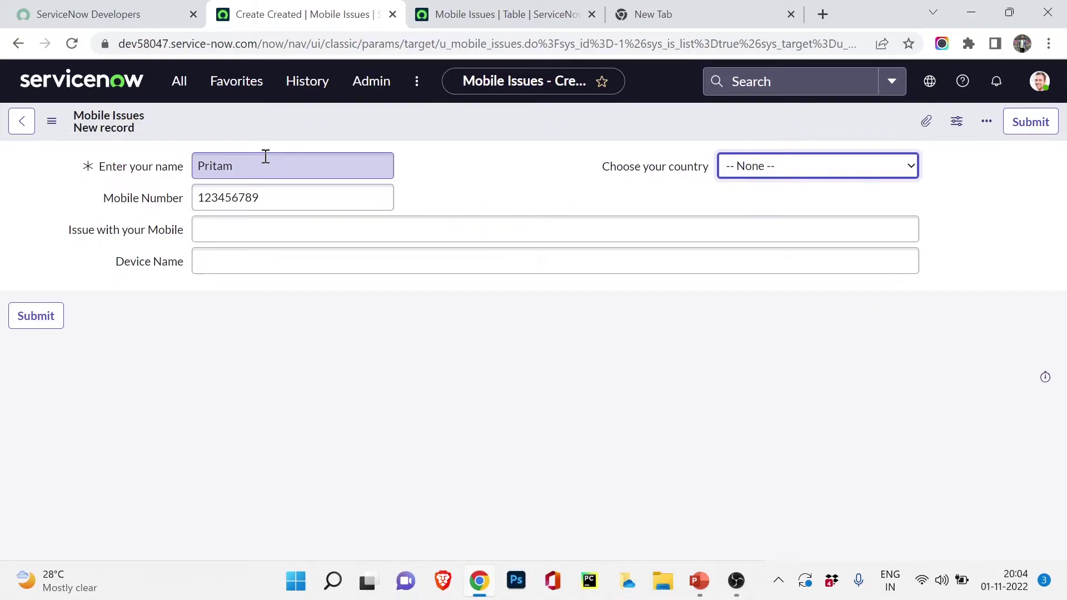
{"action": "left_click", "coordinate": [735, 169]}
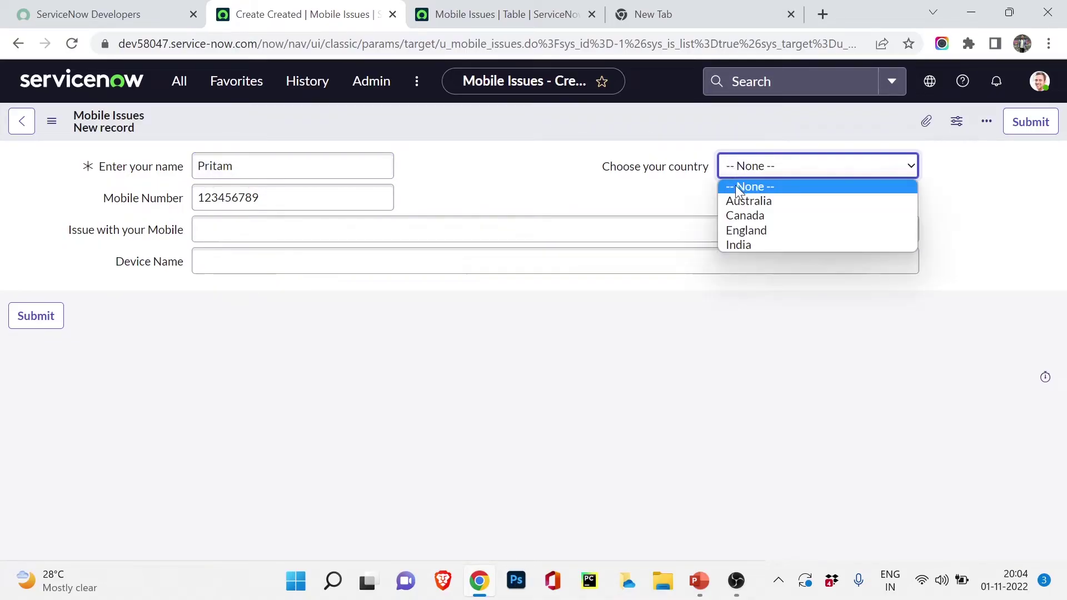
{"action": "left_click", "coordinate": [738, 242]}
Step: Enter "My bluetooth is not working" as the issue and "Samsung S21" as the device name, and submit the record
{"action": "left_click", "coordinate": [568, 217]}
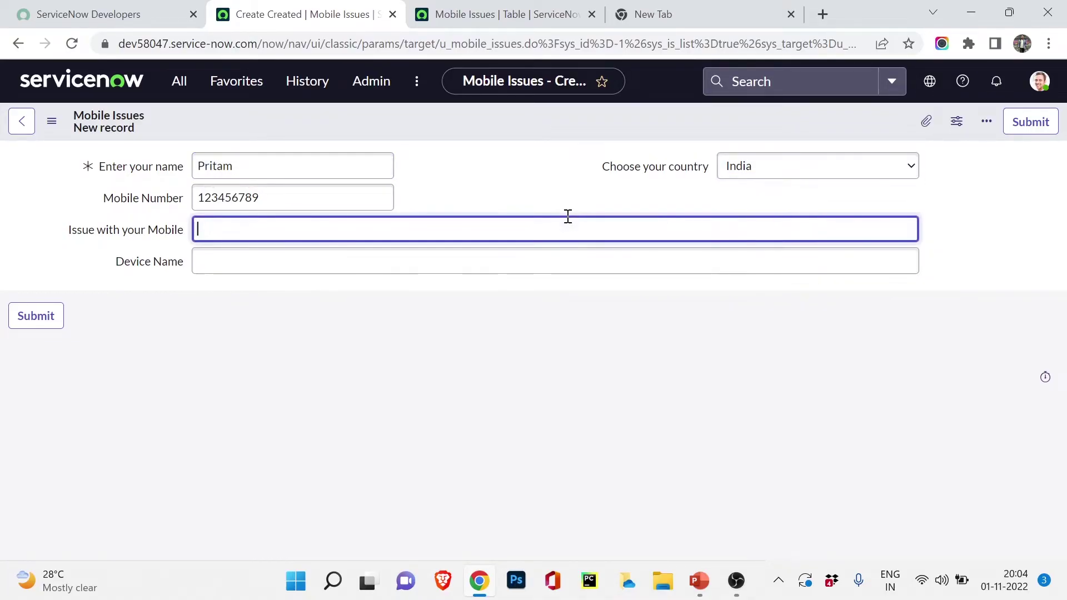
{"action": "type", "text": "i AM"}
{"action": "key", "text": "BackSpace"}
{"action": "key", "text": "BackSpace"}
{"action": "key", "text": "BackSpace"}
{"action": "key", "text": "BackSpace"}
{"action": "type", "text": "M<"}
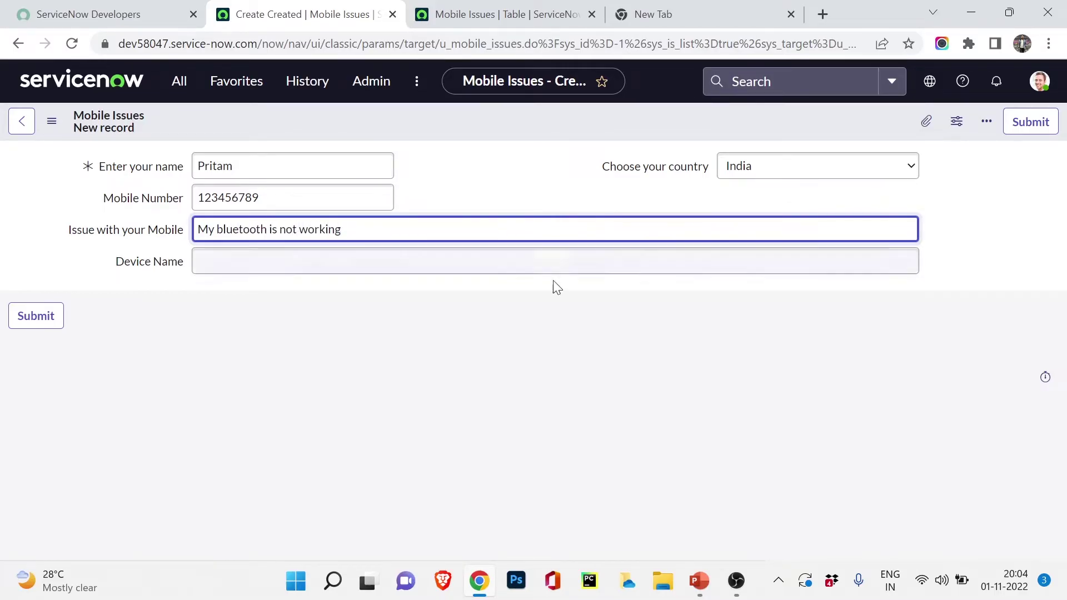
{"action": "left_click", "coordinate": [546, 265]}
{"action": "type", "text": "Samsung"}
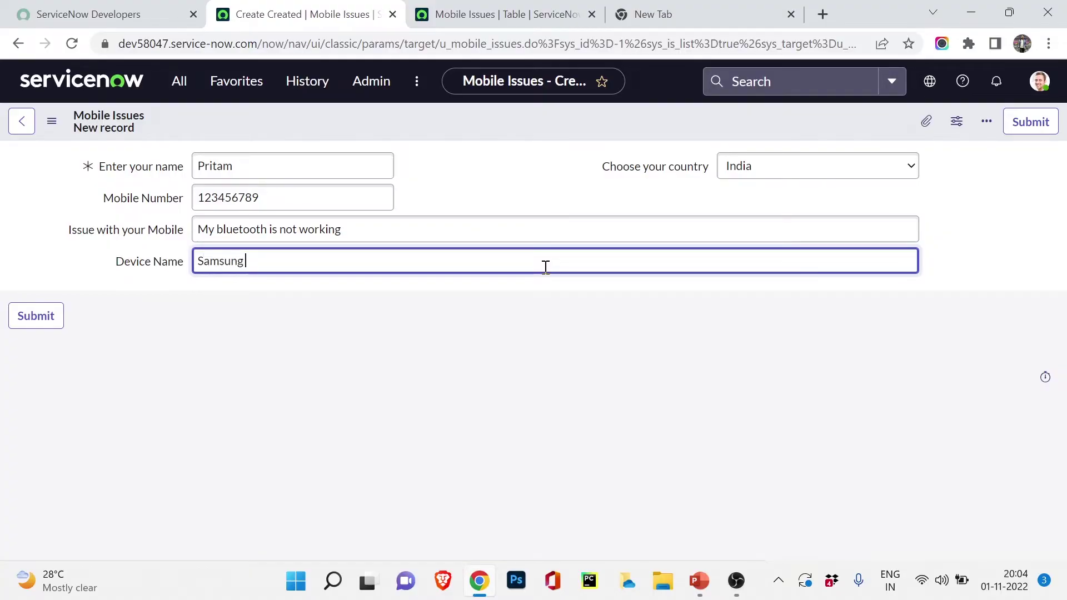
{"action": "type", "text": " S21"}
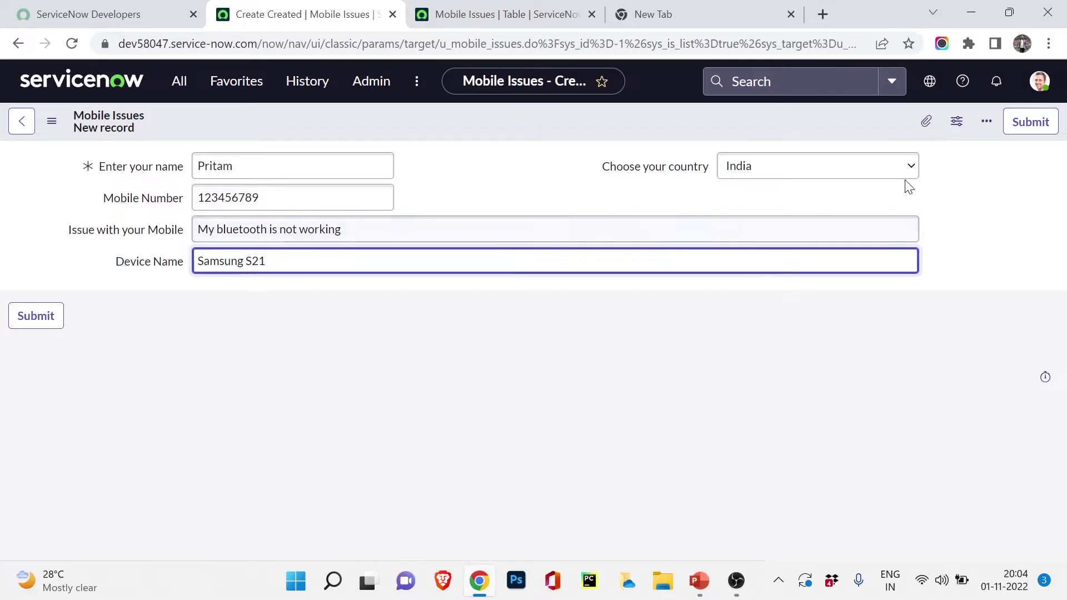
{"action": "left_click", "coordinate": [1051, 116]}
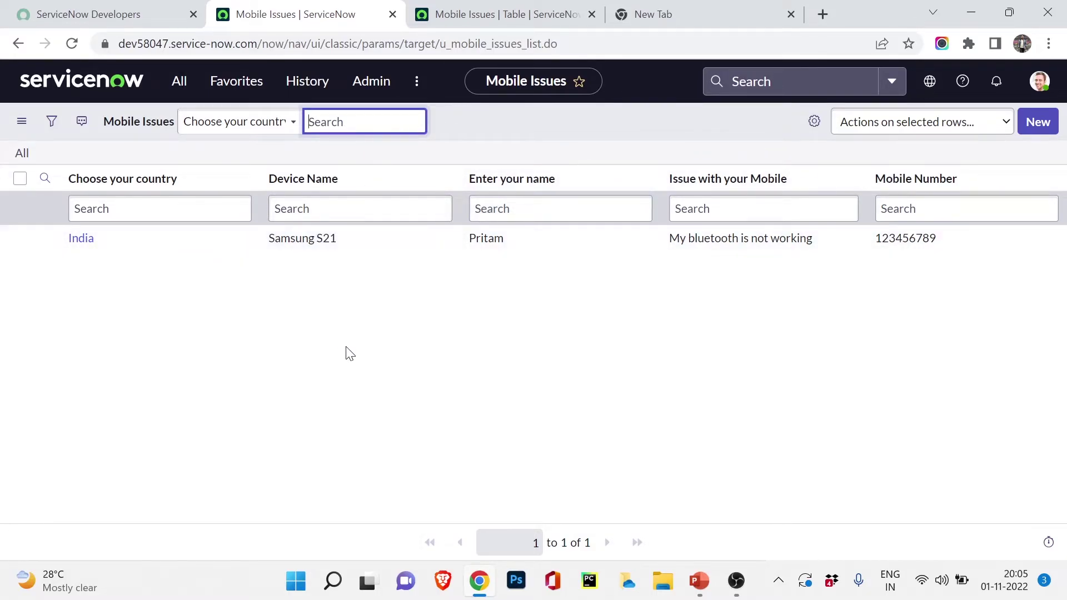
Step: Open the table configuration from the Mobile Issues list and review its columns and control settings
{"action": "left_click", "coordinate": [642, 178]}
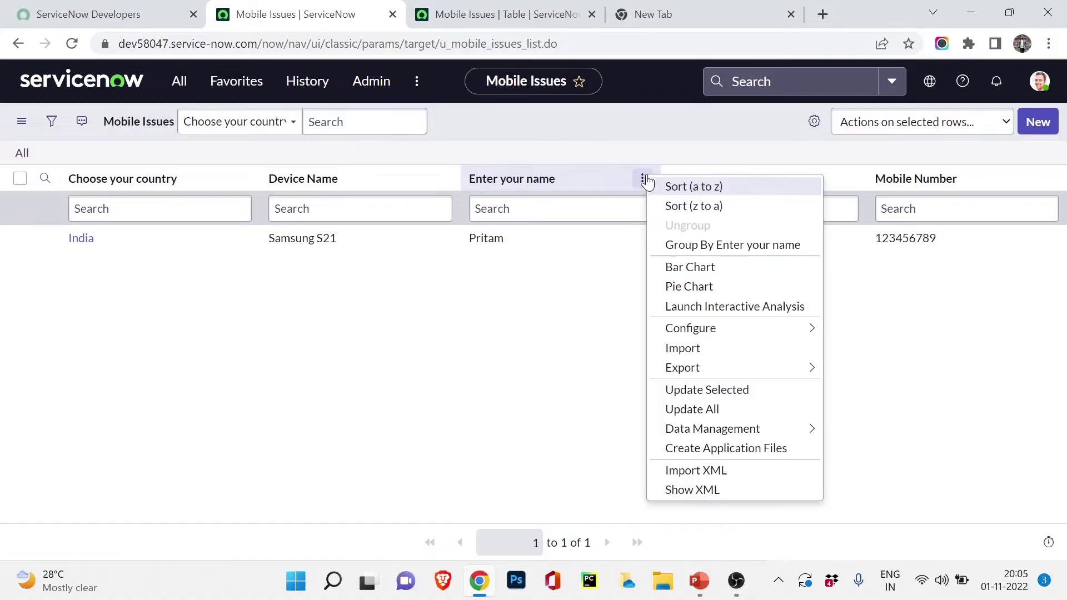
{"action": "mouse_move", "coordinate": [693, 333]}
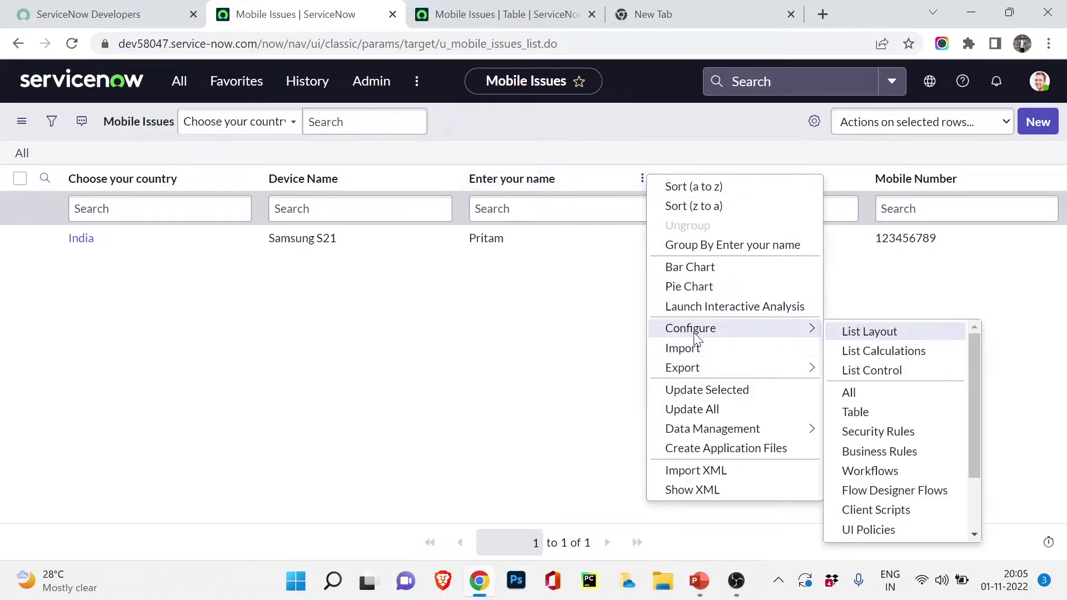
{"action": "left_click", "coordinate": [866, 413]}
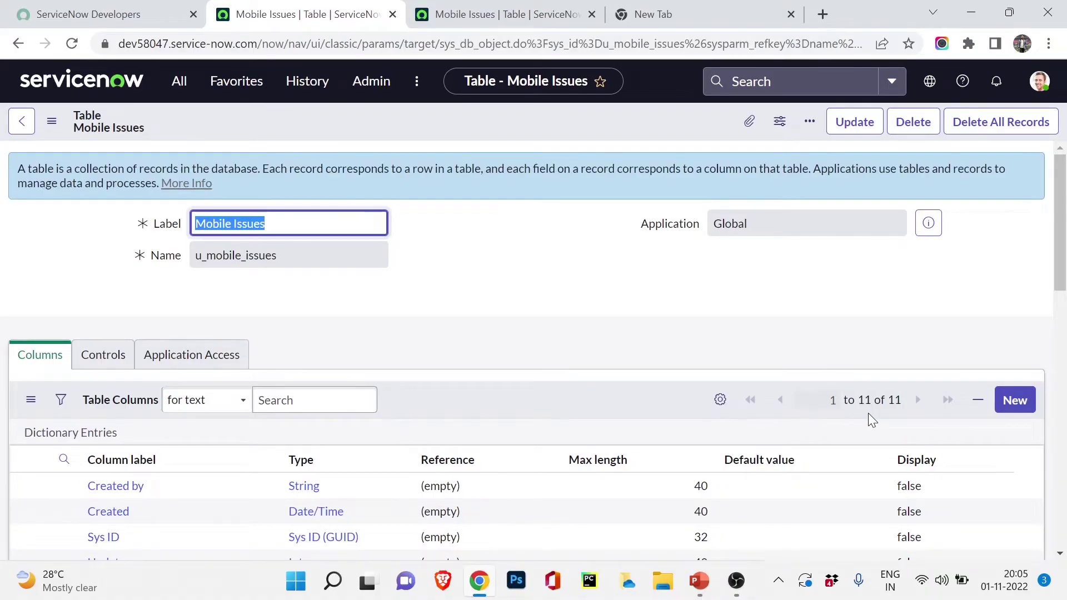
{"action": "scroll", "coordinate": [528, 331], "scroll_direction": "down", "scroll_amount": 3}
{"action": "scroll", "coordinate": [527, 328], "scroll_direction": "down", "scroll_amount": 3}
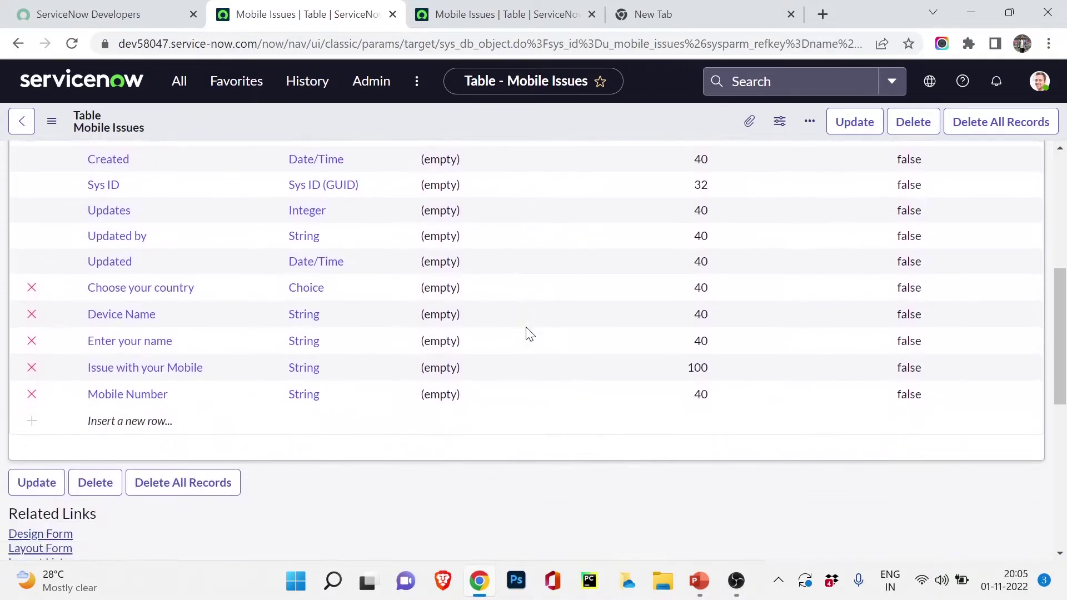
{"action": "scroll", "coordinate": [527, 328], "scroll_direction": "up", "scroll_amount": 6}
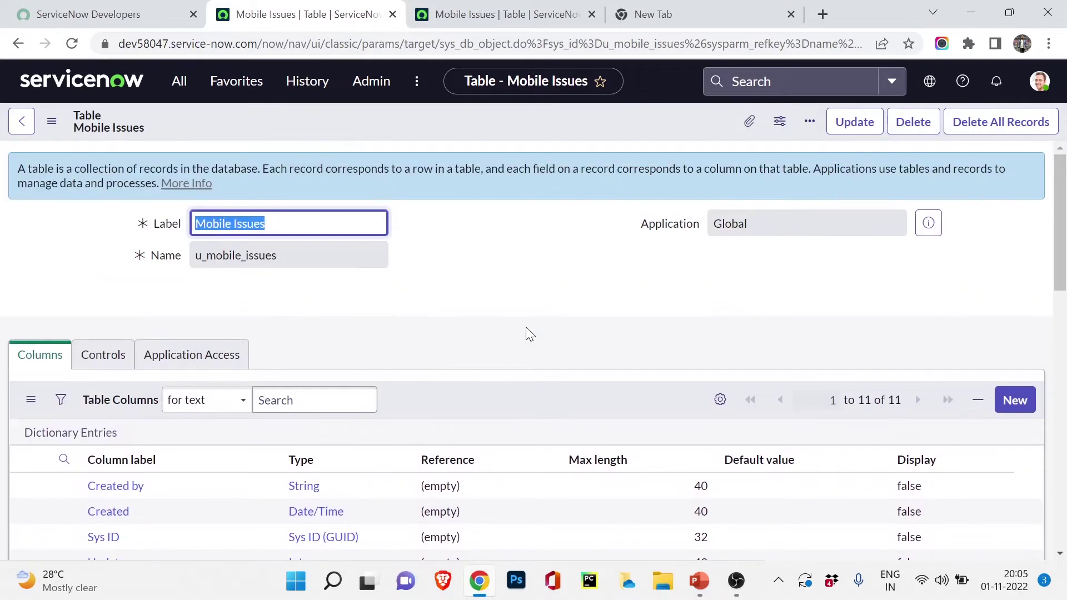
{"action": "left_click", "coordinate": [83, 364]}
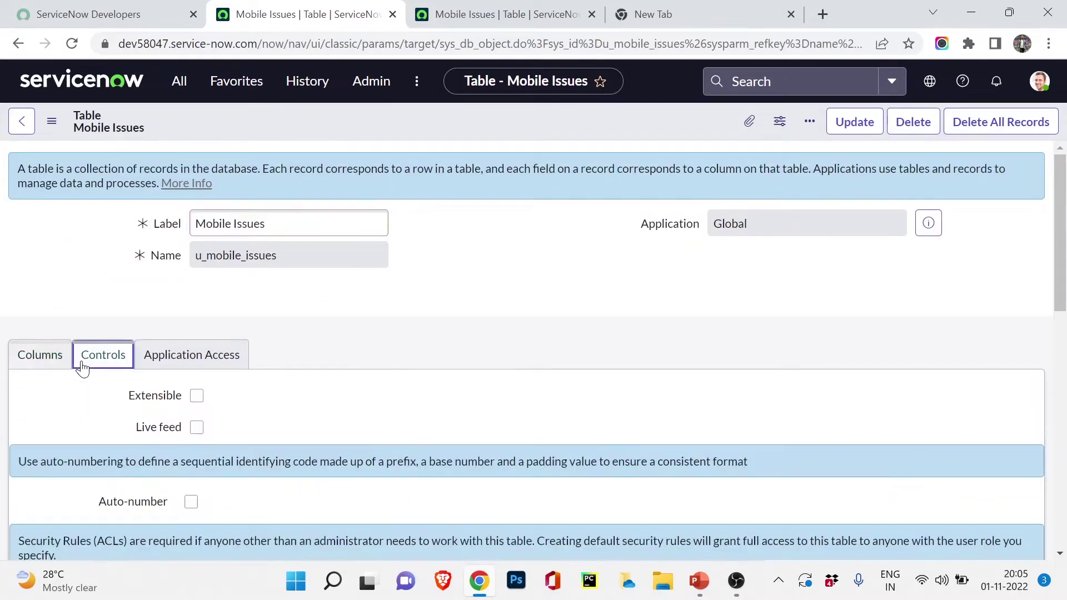
{"action": "scroll", "coordinate": [74, 278], "scroll_direction": "down", "scroll_amount": 4}
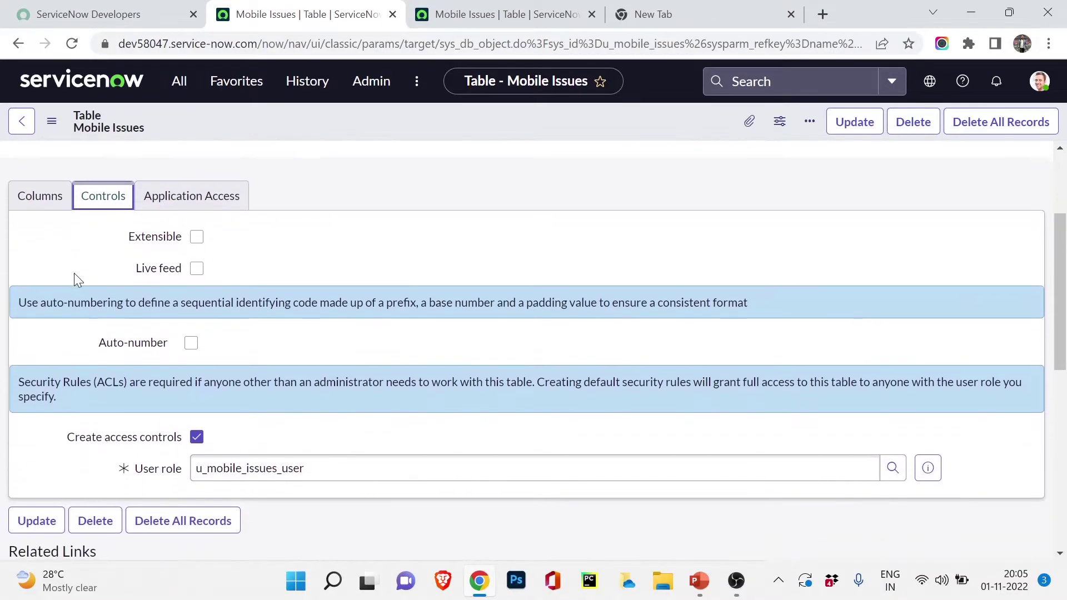
{"action": "scroll", "coordinate": [75, 274], "scroll_direction": "up", "scroll_amount": 1}
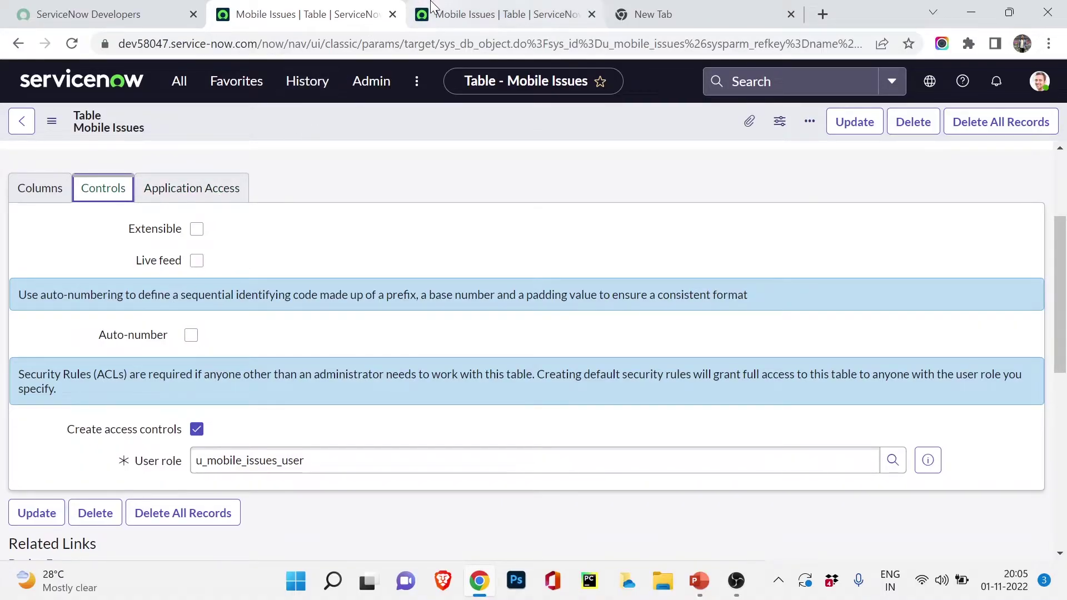
Step: Look at the incident number format in the Incidents list in a separate browser tab and return to the Mobile Issues table
{"action": "left_click", "coordinate": [132, 6]}
{"action": "left_click", "coordinate": [227, 448]}
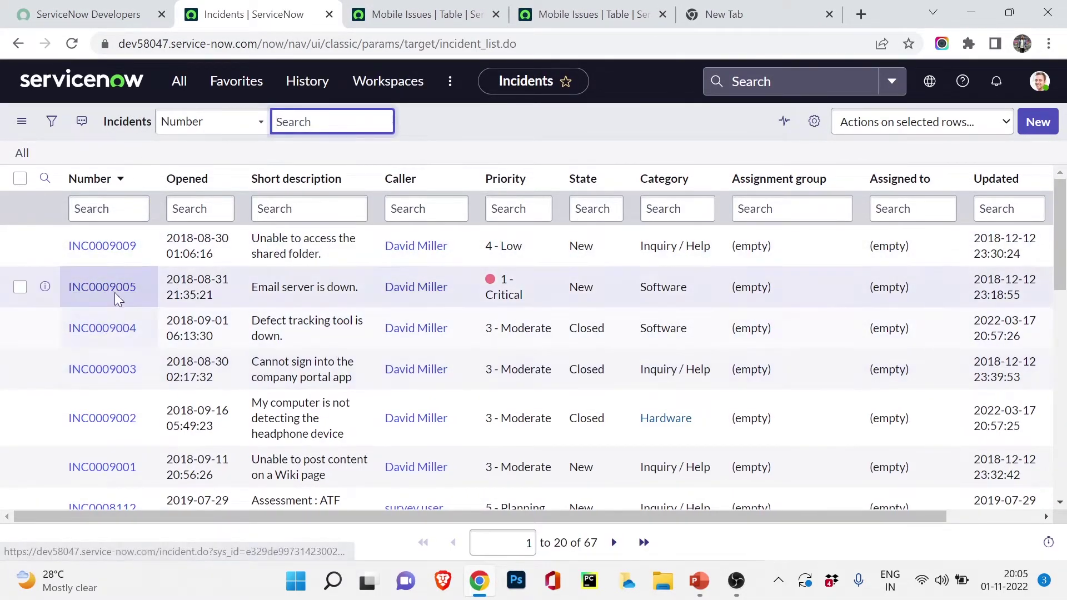
{"action": "left_click", "coordinate": [418, 14]}
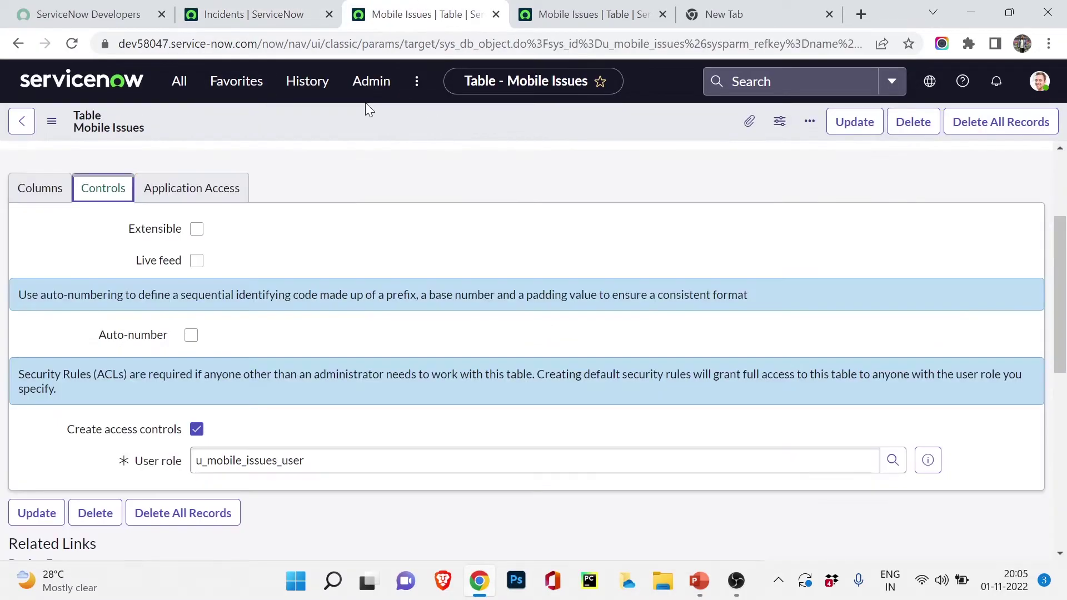
Step: Enable auto-numbering for the Mobile Issues table with prefix MOBILE, number 100 and 8 digits
{"action": "scroll", "coordinate": [292, 244], "scroll_direction": "up", "scroll_amount": 3}
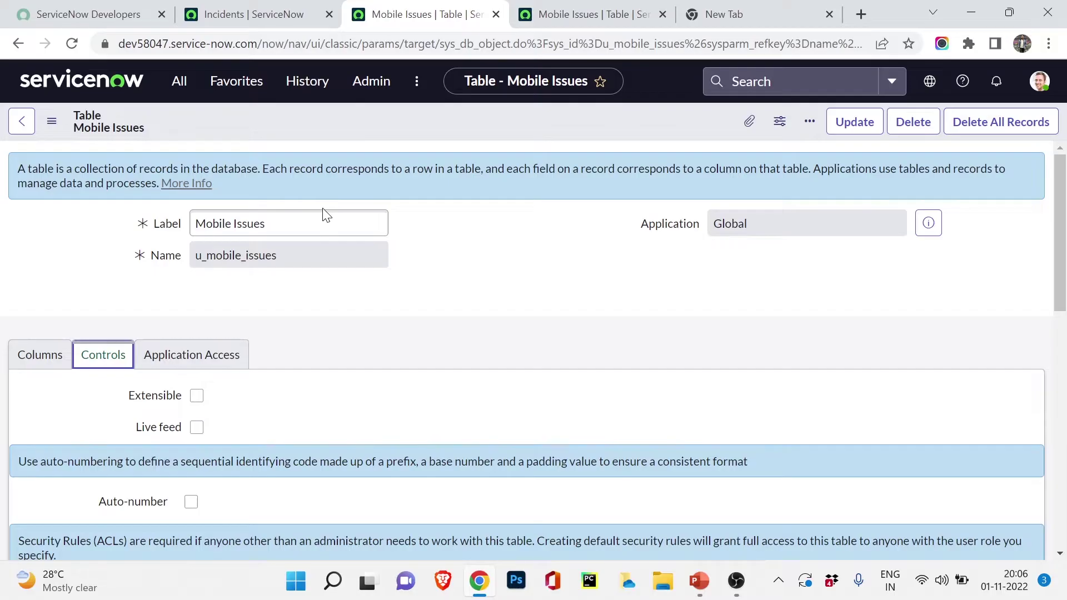
{"action": "scroll", "coordinate": [362, 376], "scroll_direction": "down", "scroll_amount": 2}
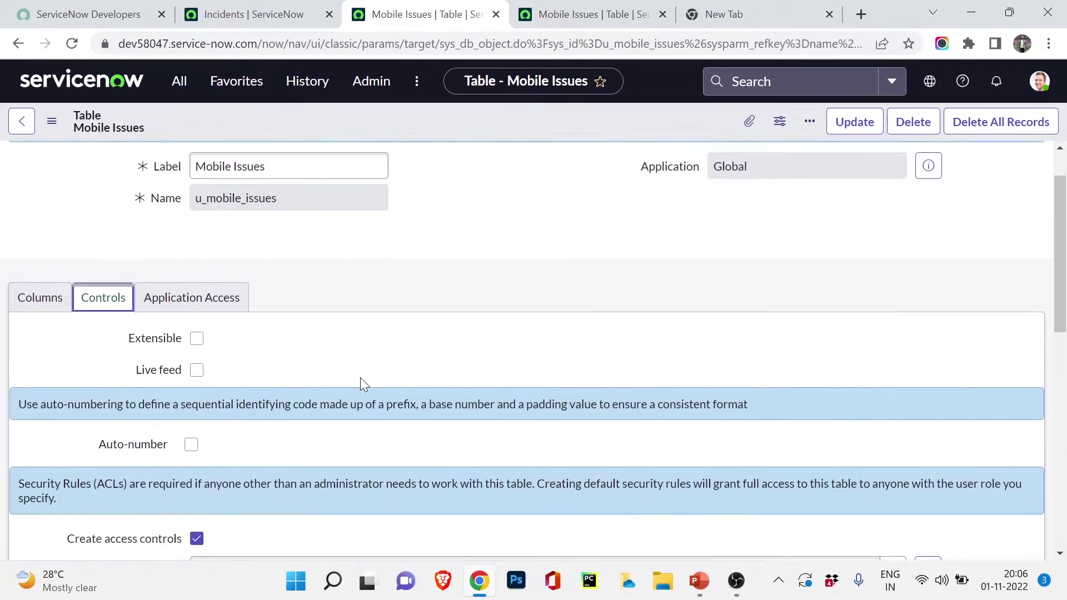
{"action": "left_click", "coordinate": [190, 420]}
{"action": "scroll", "coordinate": [293, 333], "scroll_direction": "down", "scroll_amount": 2}
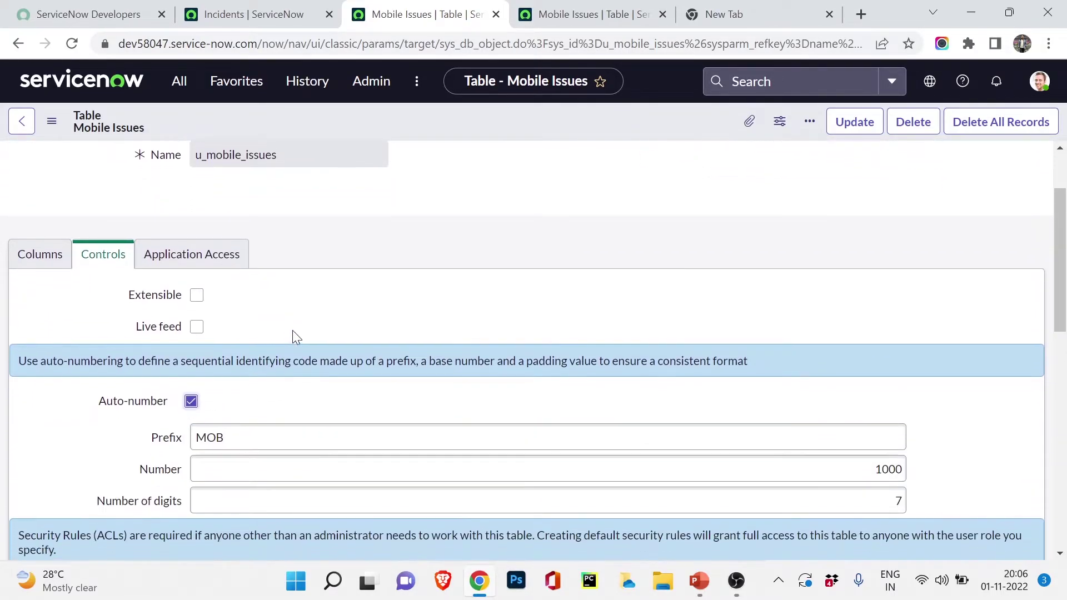
{"action": "left_click", "coordinate": [260, 391]}
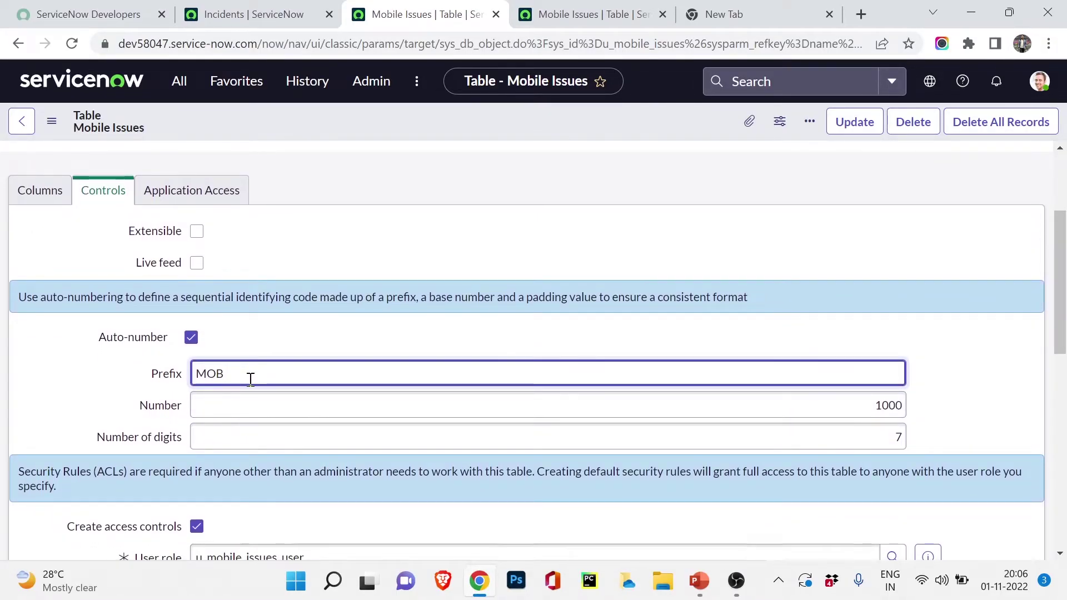
{"action": "type", "text": "ILE"}
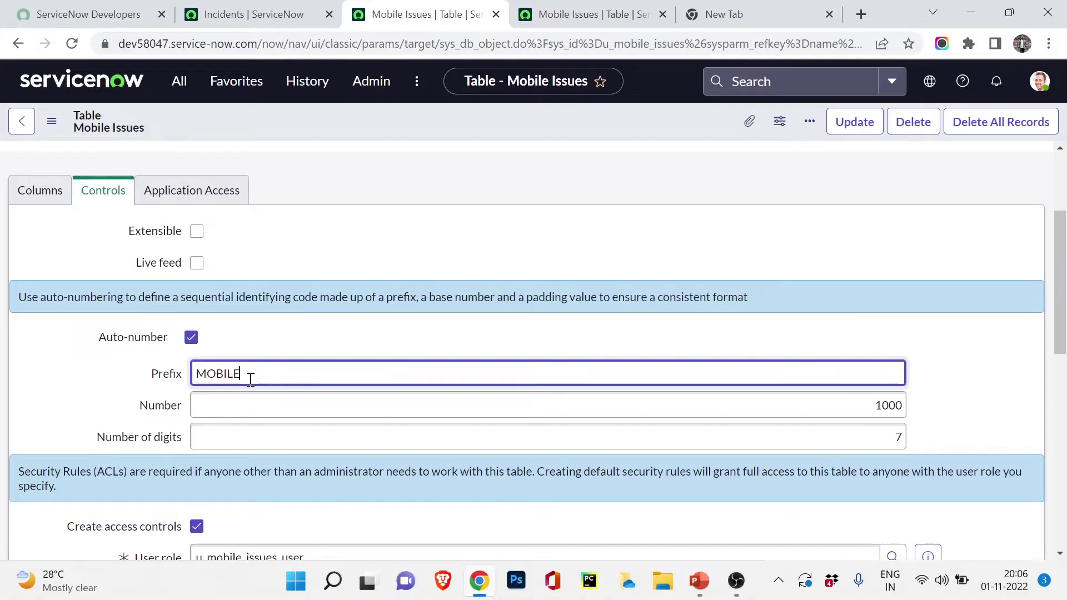
{"action": "left_click", "coordinate": [900, 406]}
{"action": "key", "text": "BackSpace"}
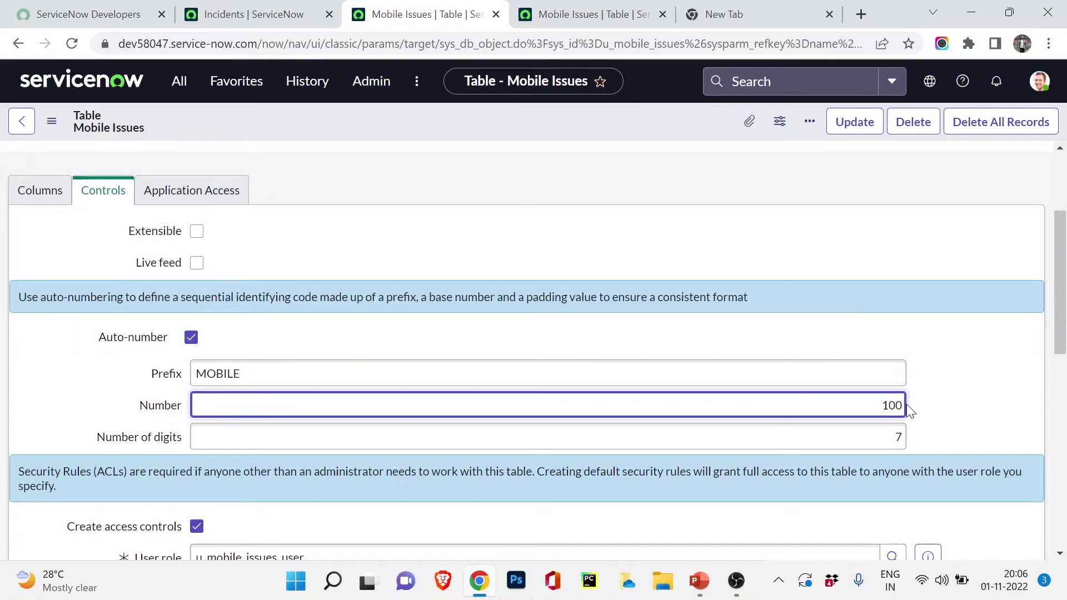
{"action": "left_click", "coordinate": [901, 439]}
{"action": "key", "text": "BackSpace"}
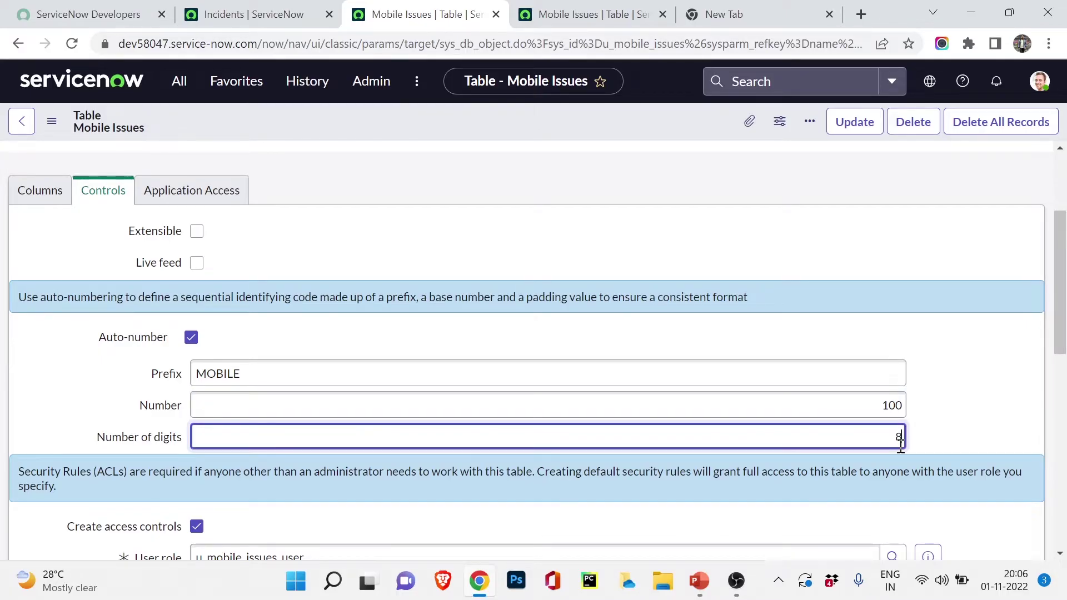
Step: Examine the access-control user role of the table and its module entry in the Self-Service application
{"action": "scroll", "coordinate": [753, 362], "scroll_direction": "down", "scroll_amount": 3}
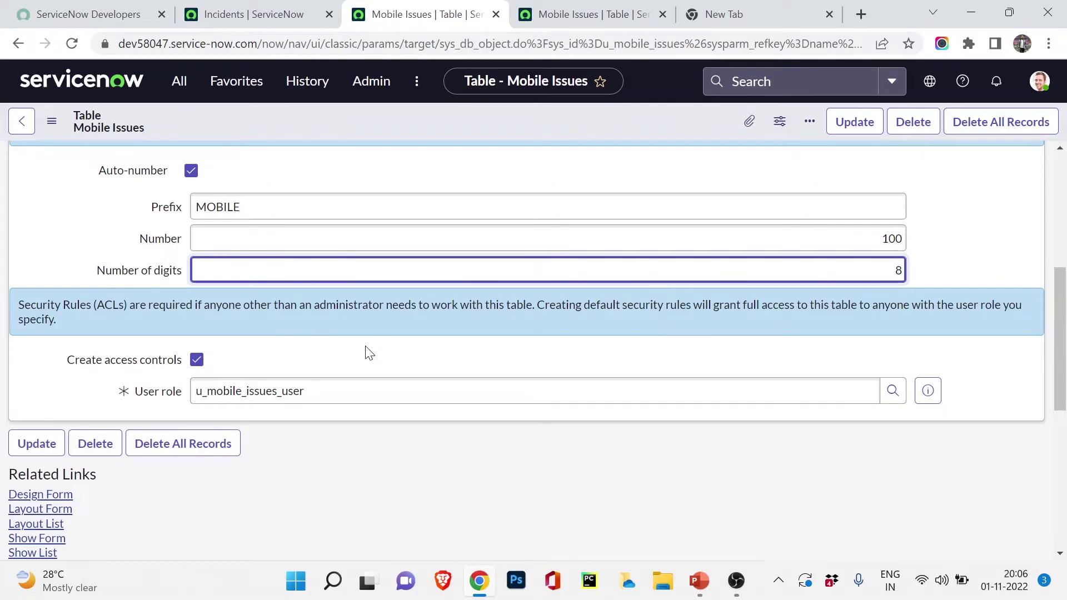
{"action": "left_click", "coordinate": [229, 398]}
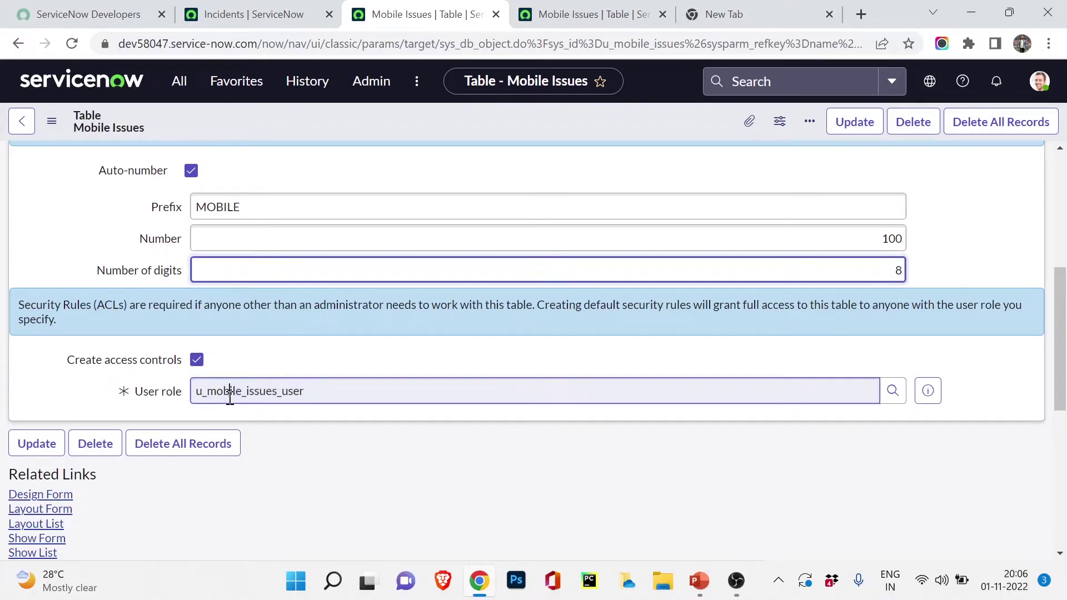
{"action": "double_click", "coordinate": [230, 398]}
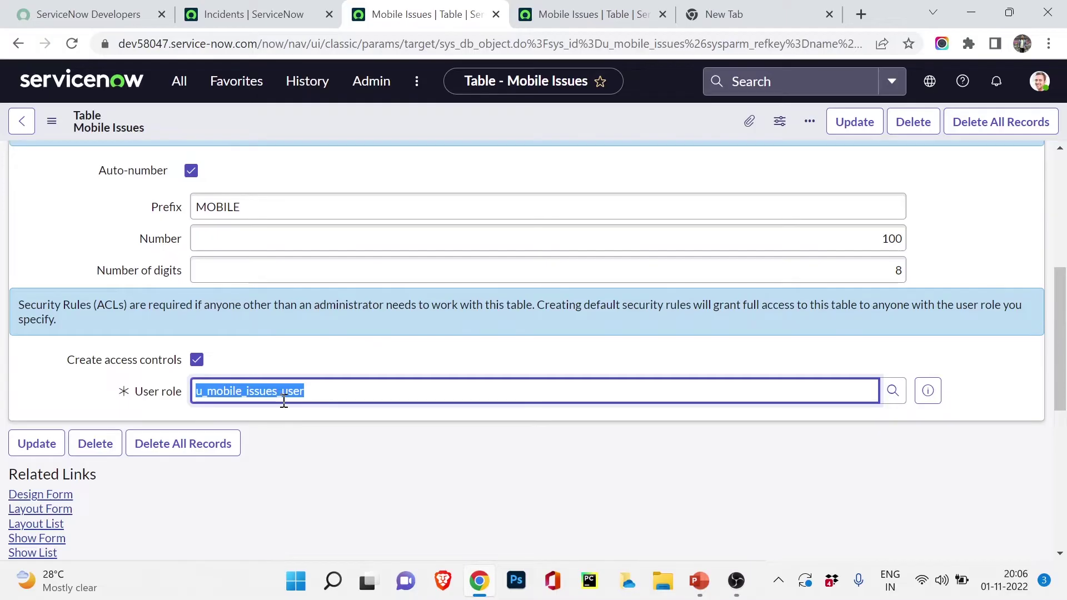
{"action": "left_click", "coordinate": [176, 86]}
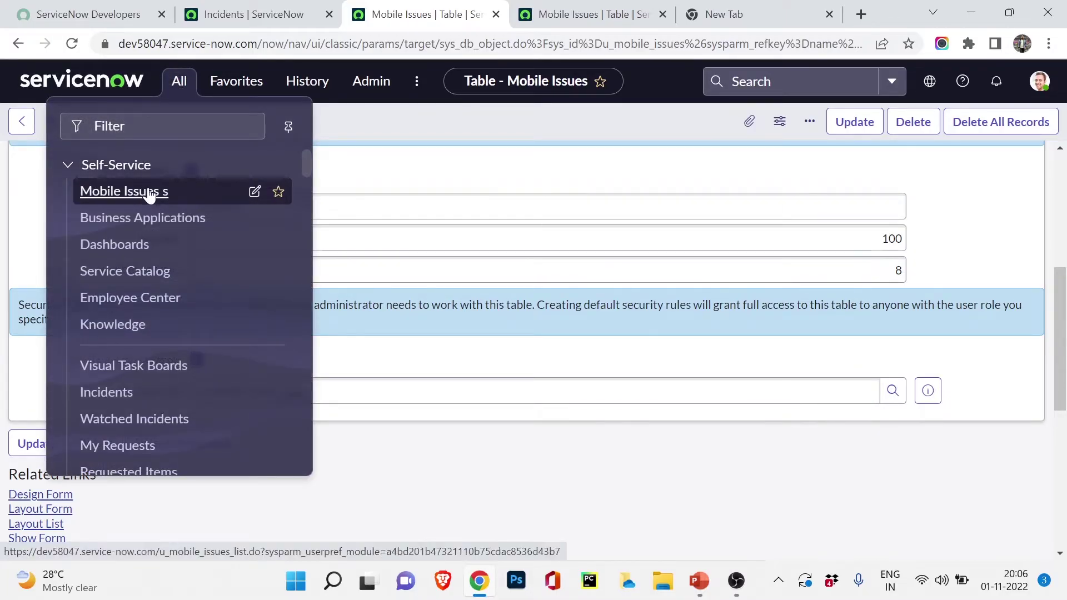
{"action": "left_click", "coordinate": [488, 452]}
{"action": "left_click", "coordinate": [327, 383]}
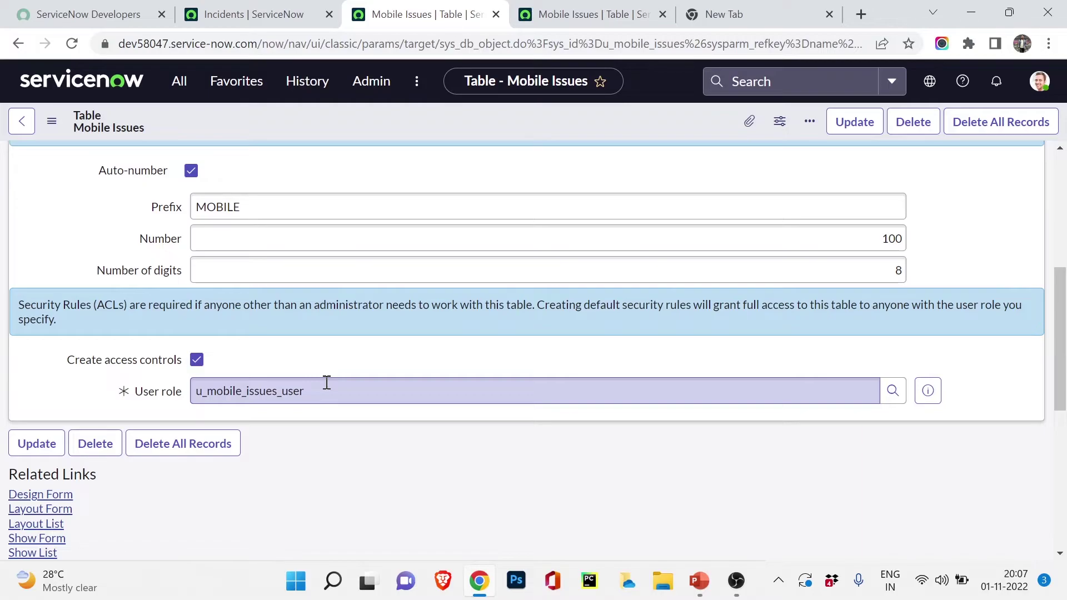
Step: Save the Mobile Issues table with its auto-number settings and continue past the security warning
{"action": "scroll", "coordinate": [327, 383], "scroll_direction": "up", "scroll_amount": 5}
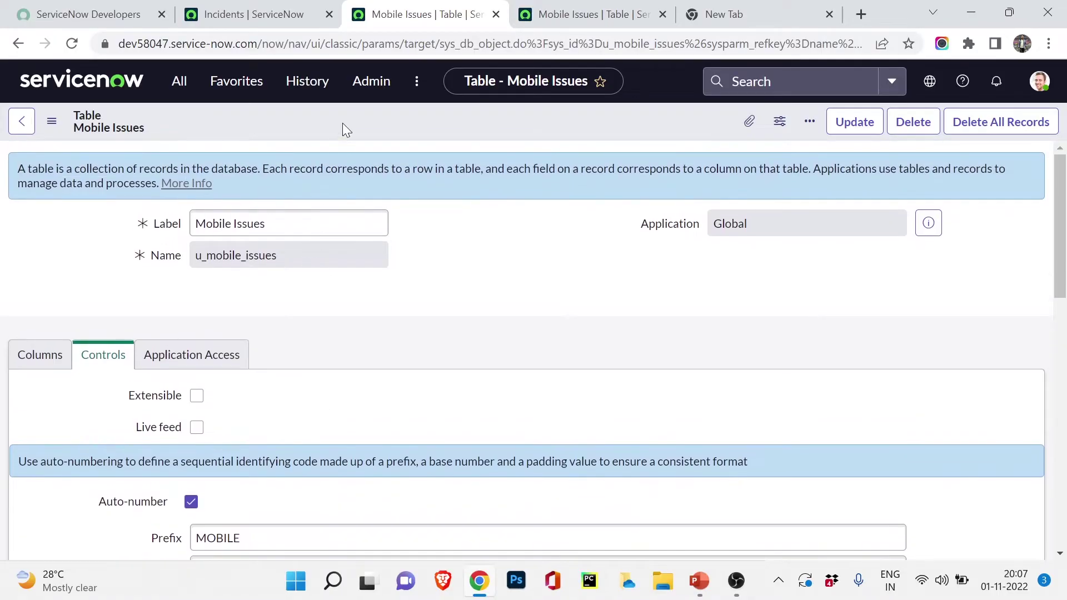
{"action": "right_click", "coordinate": [351, 121]}
{"action": "left_click", "coordinate": [367, 131]}
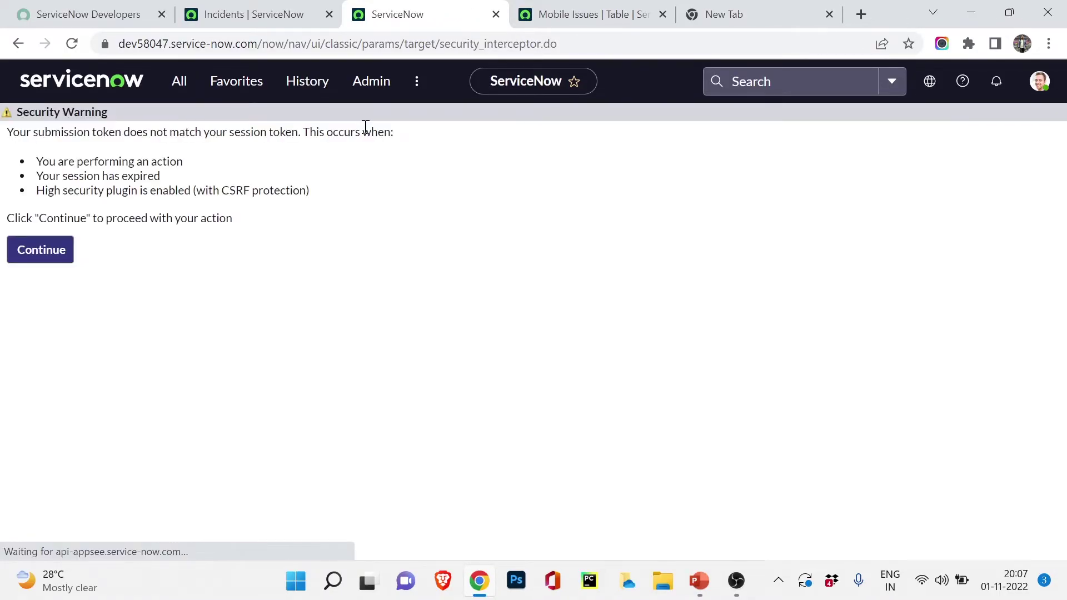
{"action": "left_click", "coordinate": [54, 251]}
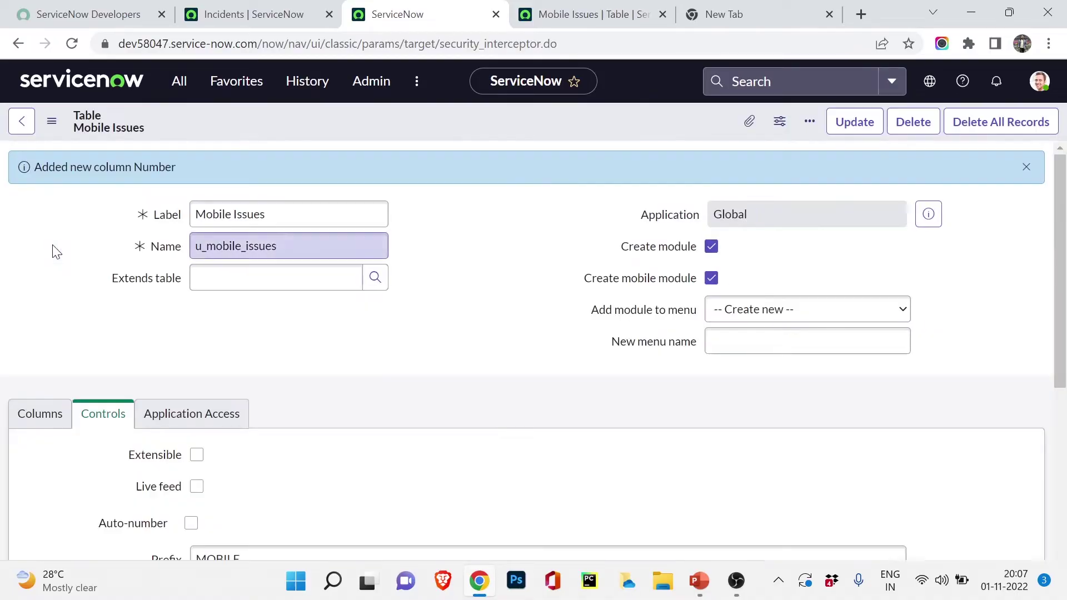
{"action": "left_click", "coordinate": [592, 14]}
{"action": "left_click", "coordinate": [422, 8]}
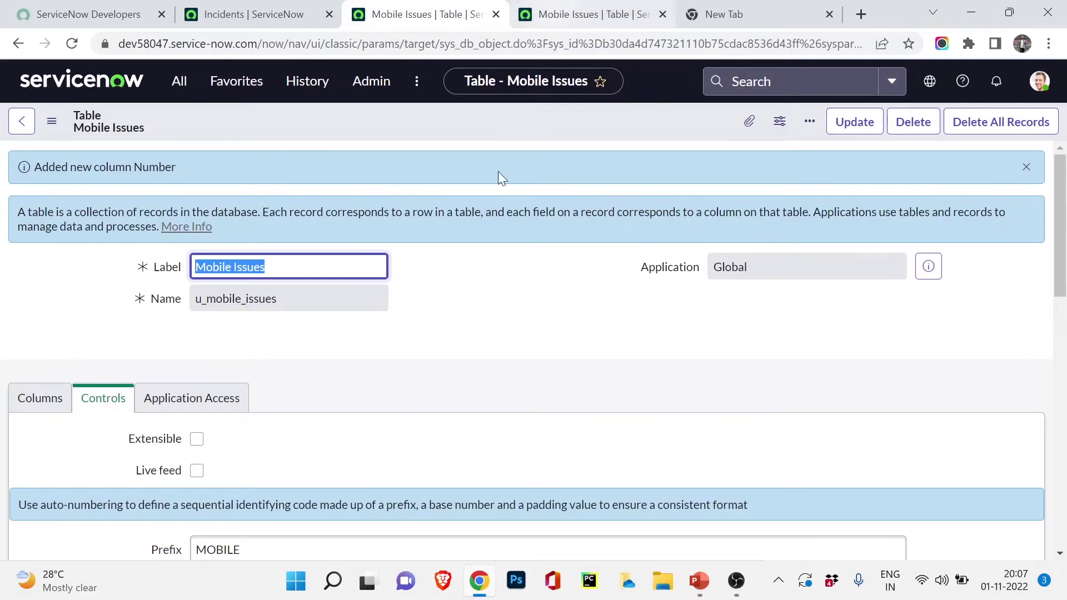
Step: Open a new Mobile Issues record form from the table and compare its auto-number format with the numbers in the Incidents list
{"action": "scroll", "coordinate": [402, 414], "scroll_direction": "down", "scroll_amount": 7}
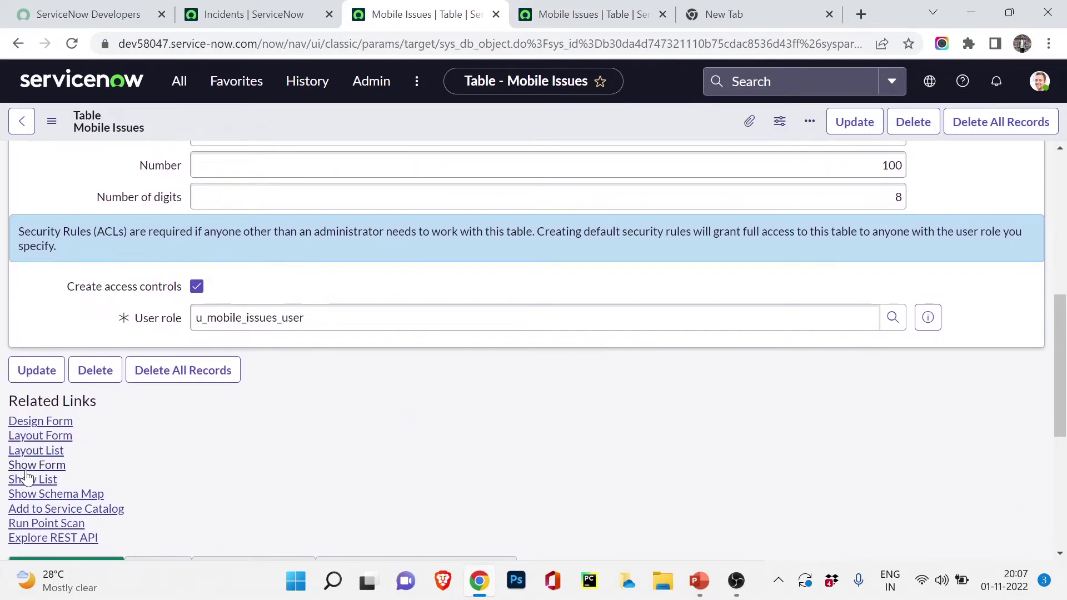
{"action": "left_click", "coordinate": [26, 469]}
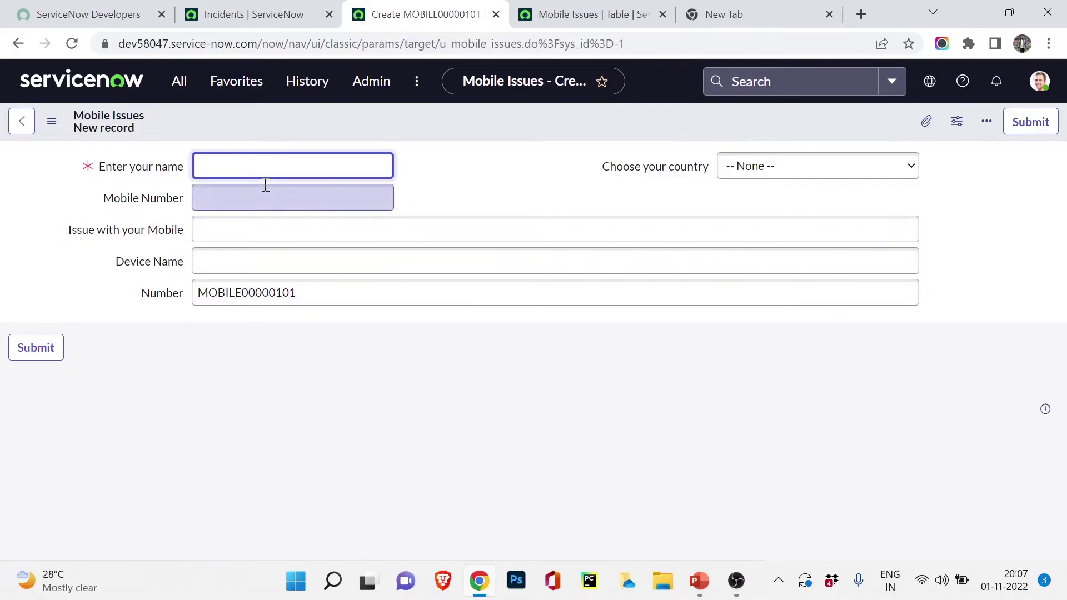
{"action": "left_click_drag", "start_coordinate": [231, 293], "coordinate": [282, 328]}
{"action": "left_click", "coordinate": [283, 329]}
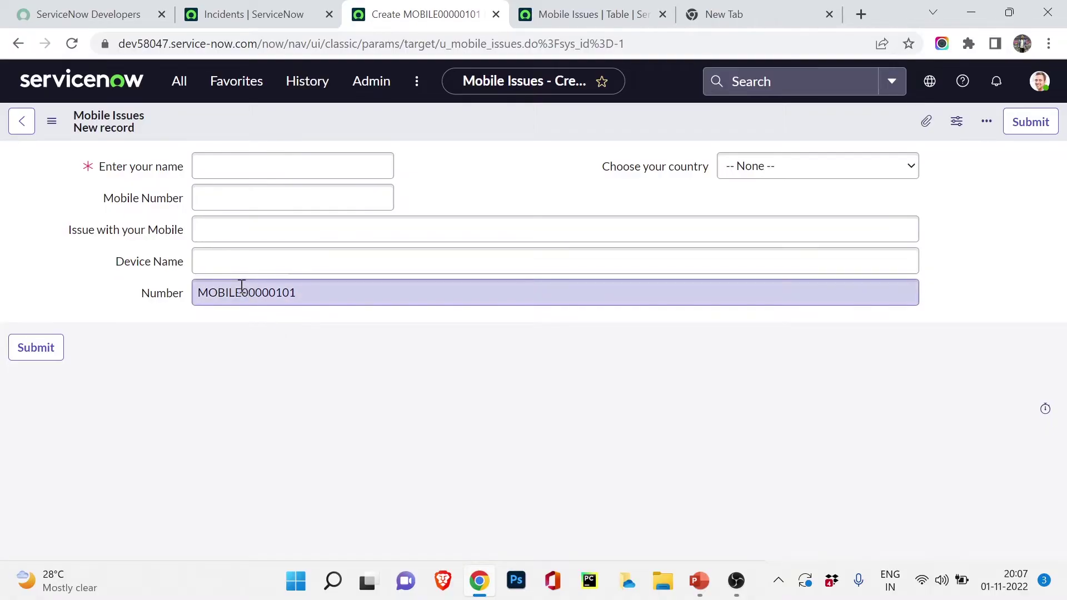
{"action": "left_click_drag", "start_coordinate": [243, 293], "coordinate": [296, 291]}
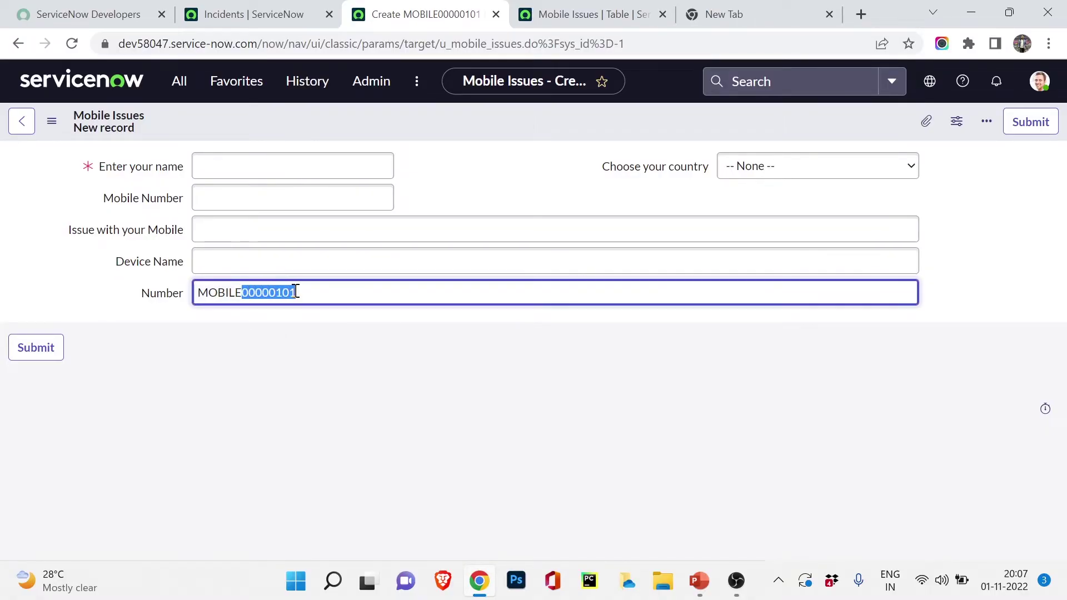
{"action": "left_click", "coordinate": [278, 307]}
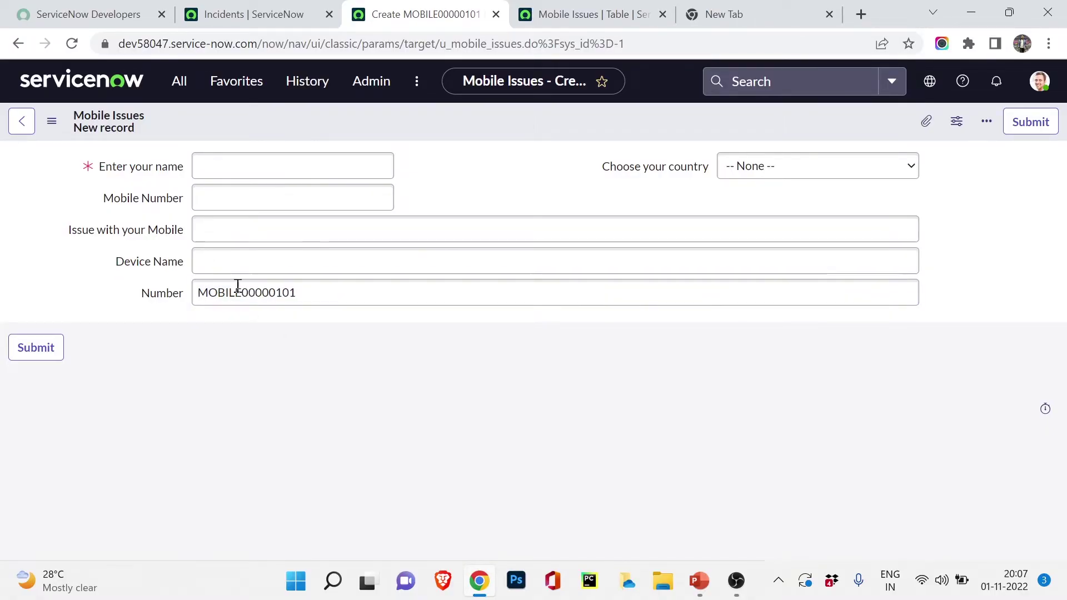
{"action": "left_click", "coordinate": [277, 7]}
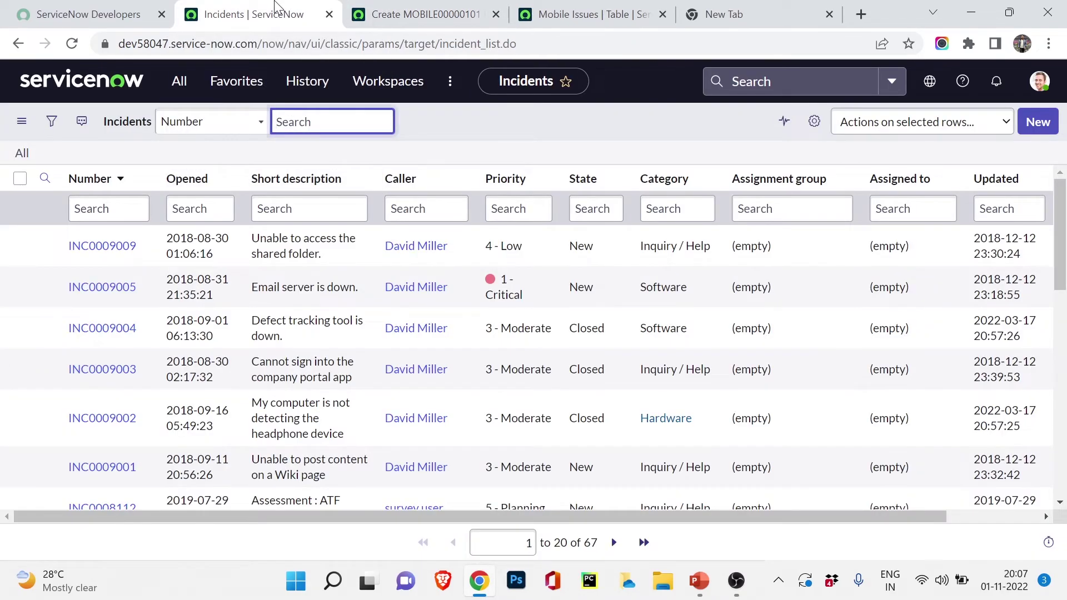
{"action": "left_click", "coordinate": [415, 7]}
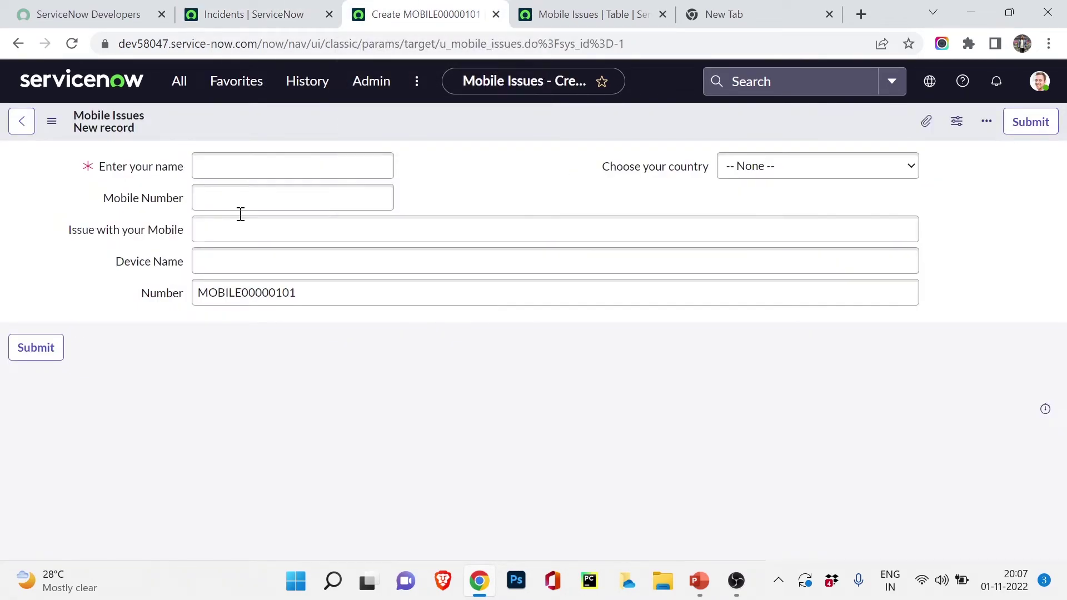
{"action": "double_click", "coordinate": [272, 293]}
{"action": "left_click", "coordinate": [270, 293]}
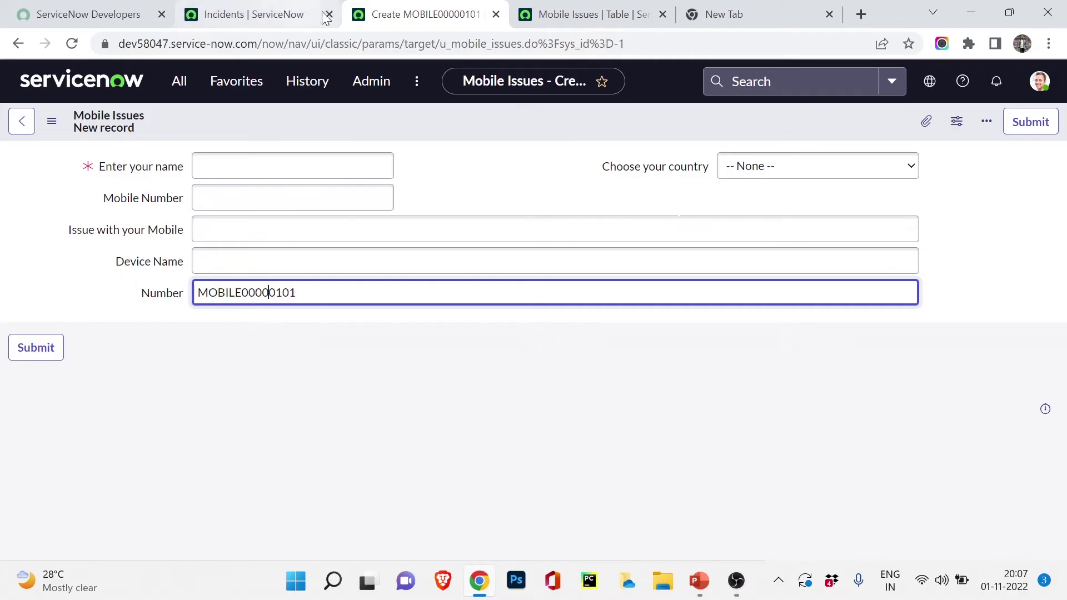
Step: Reopen the Mobile Issues table configuration from the form, set the auto-number's number of digits to 5 and save the table
{"action": "right_click", "coordinate": [472, 123]}
{"action": "mouse_move", "coordinate": [512, 182]}
{"action": "mouse_move", "coordinate": [561, 158]}
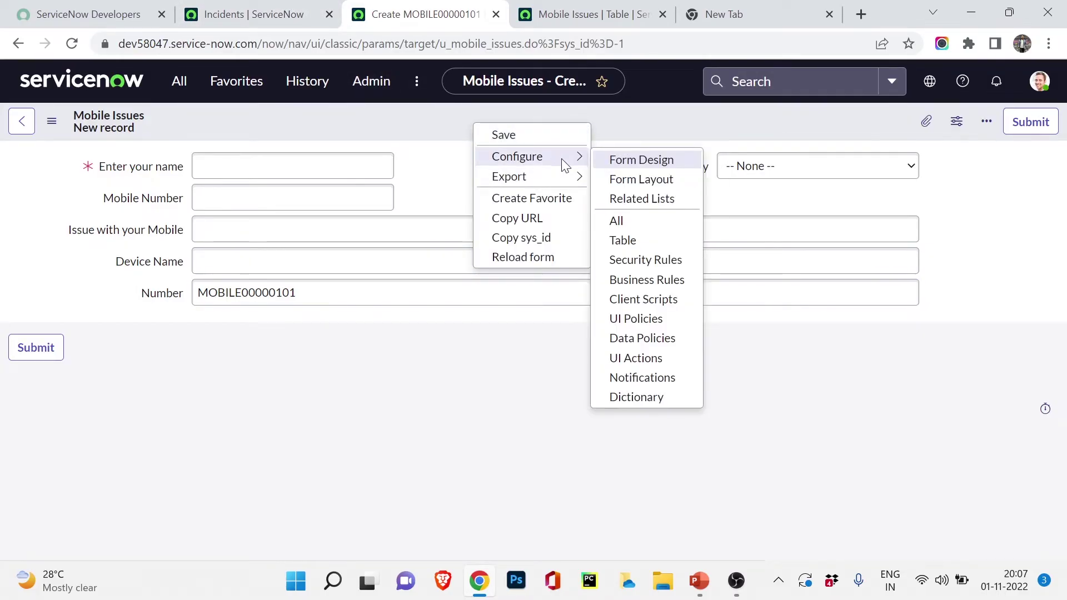
{"action": "left_click", "coordinate": [638, 236]}
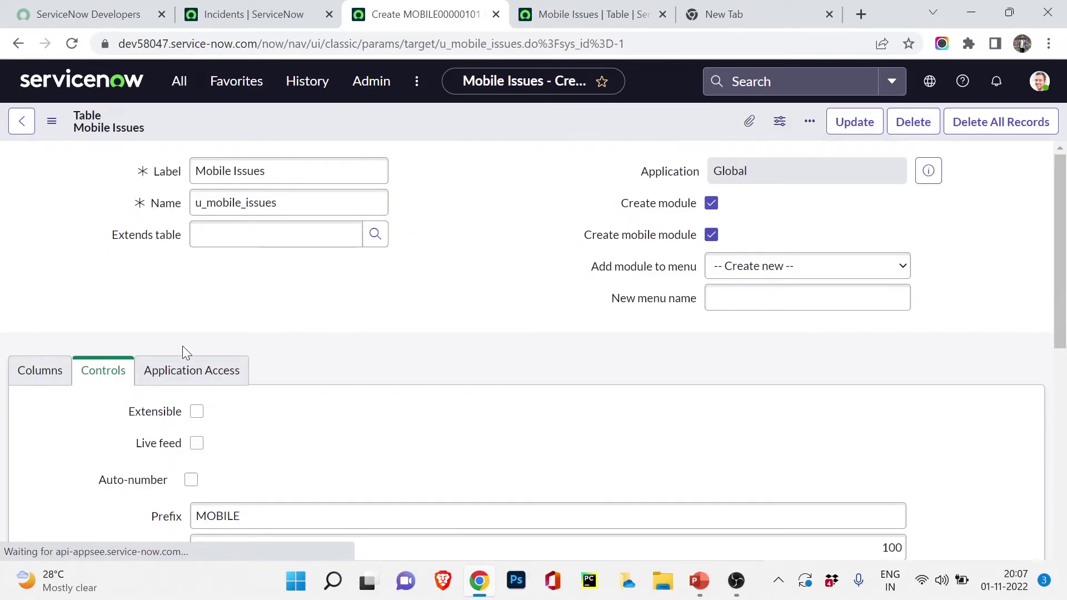
{"action": "scroll", "coordinate": [182, 346], "scroll_direction": "down", "scroll_amount": 3}
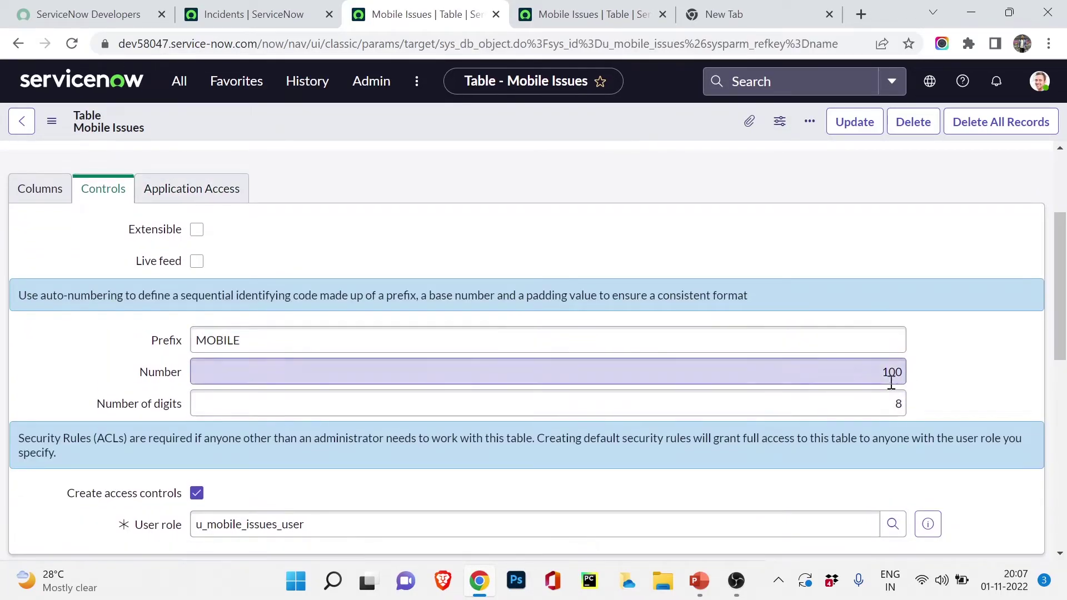
{"action": "left_click", "coordinate": [899, 404]}
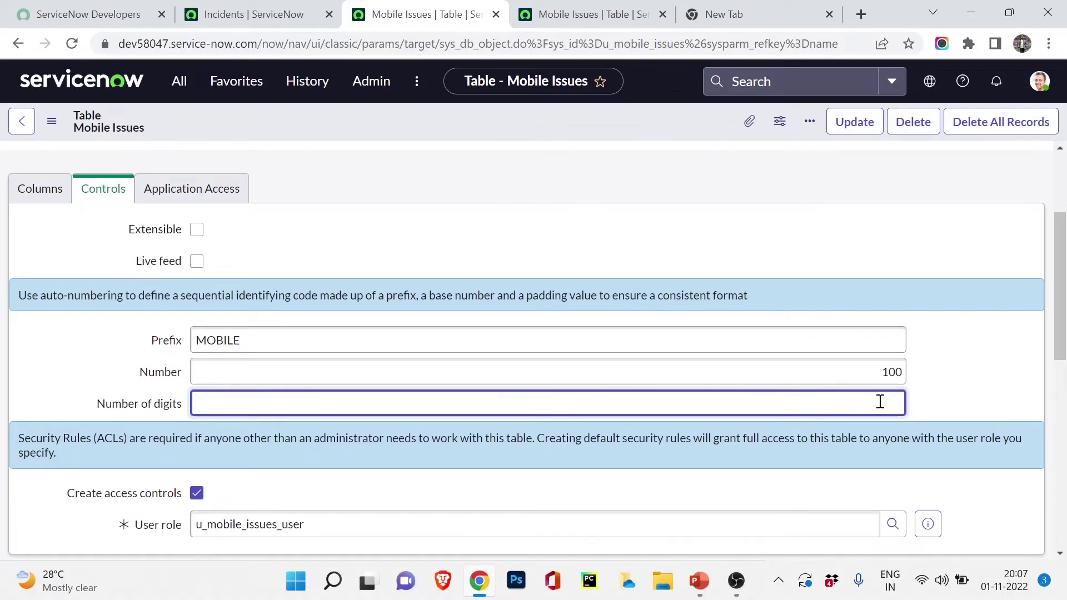
{"action": "scroll", "coordinate": [881, 401], "scroll_direction": "down", "scroll_amount": 5}
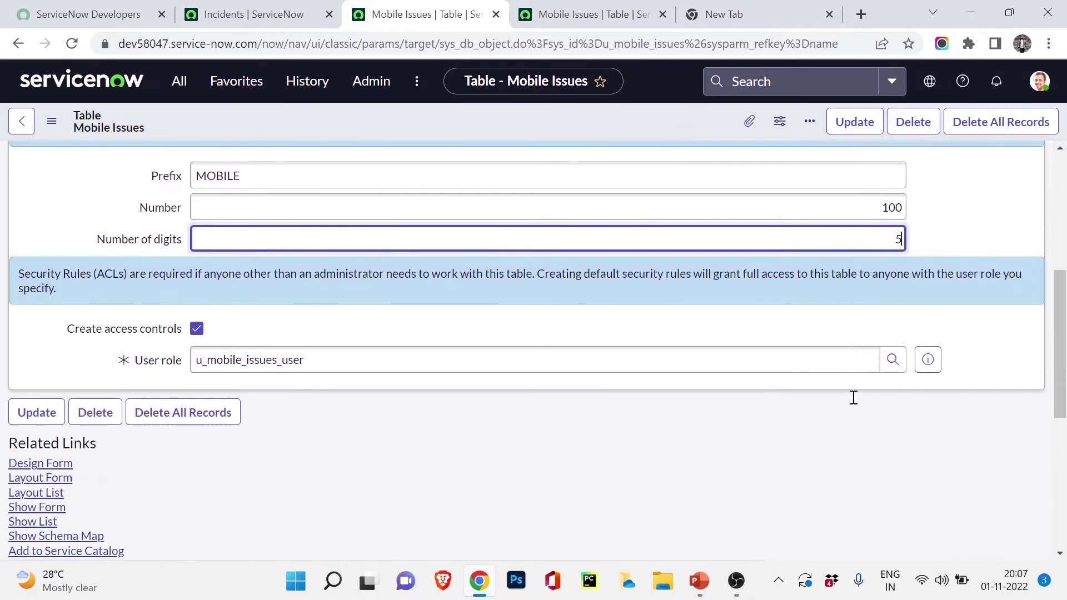
{"action": "scroll", "coordinate": [386, 302], "scroll_direction": "up", "scroll_amount": 8}
{"action": "right_click", "coordinate": [435, 128]}
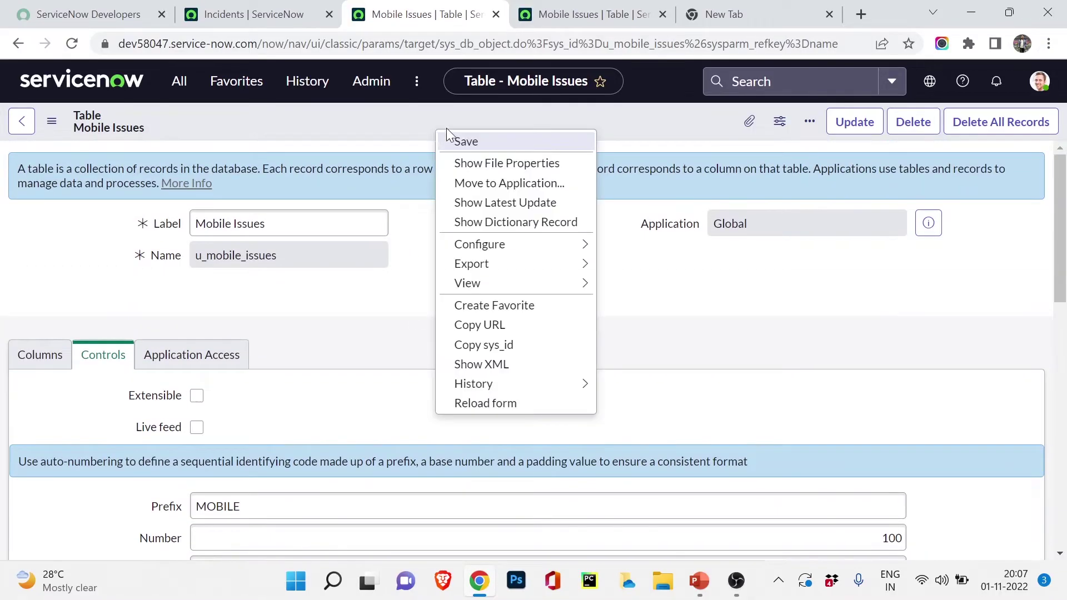
{"action": "left_click", "coordinate": [465, 140]}
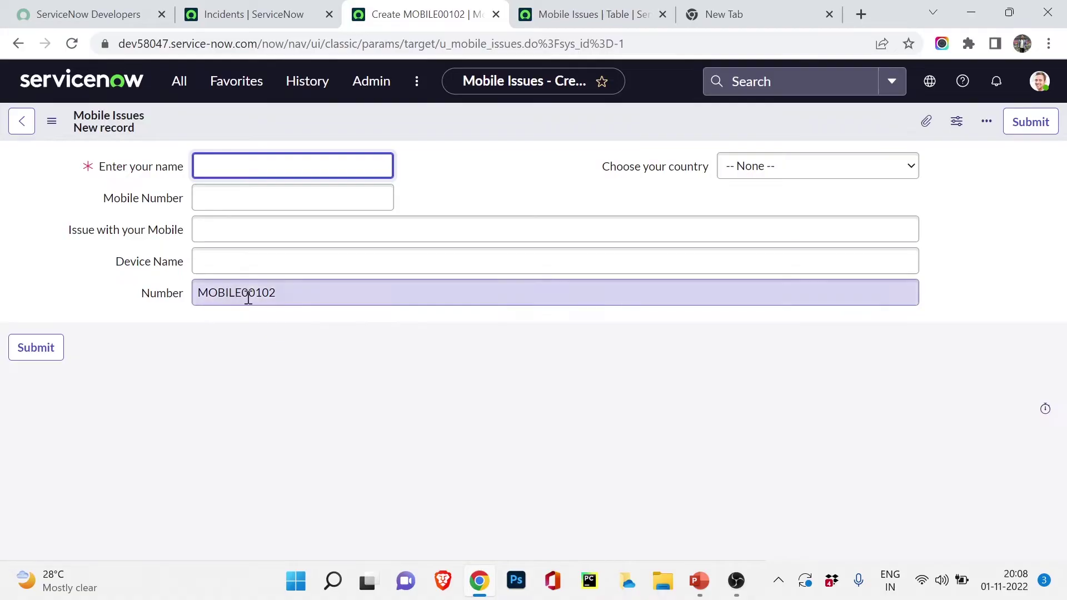
Step: Examine the shortened auto-number in the Number field of a new Mobile Issues record
{"action": "left_click_drag", "start_coordinate": [275, 294], "coordinate": [252, 299]}
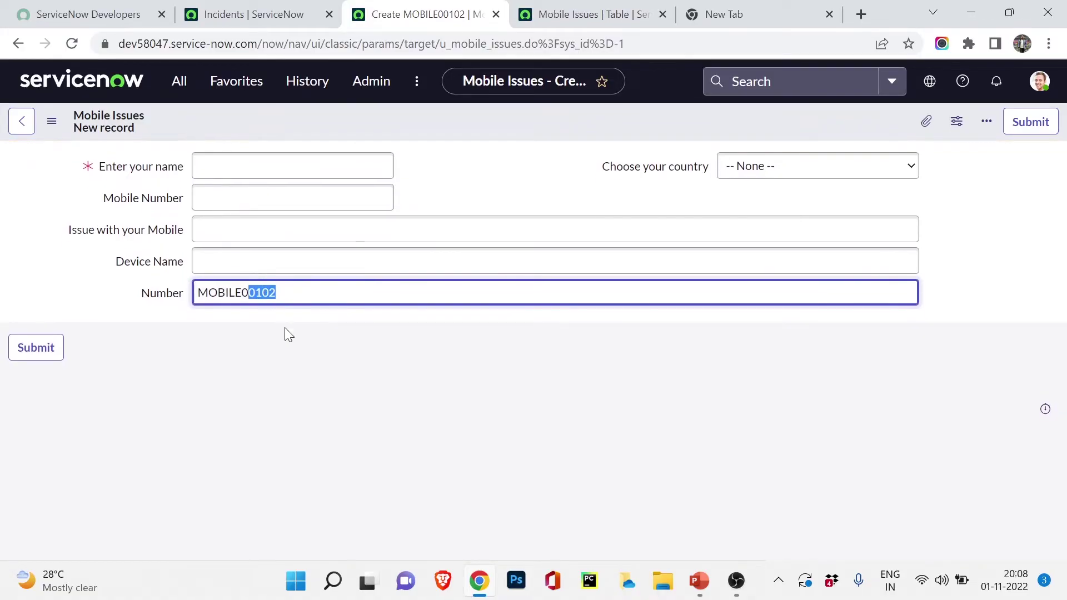
{"action": "left_click", "coordinate": [289, 335]}
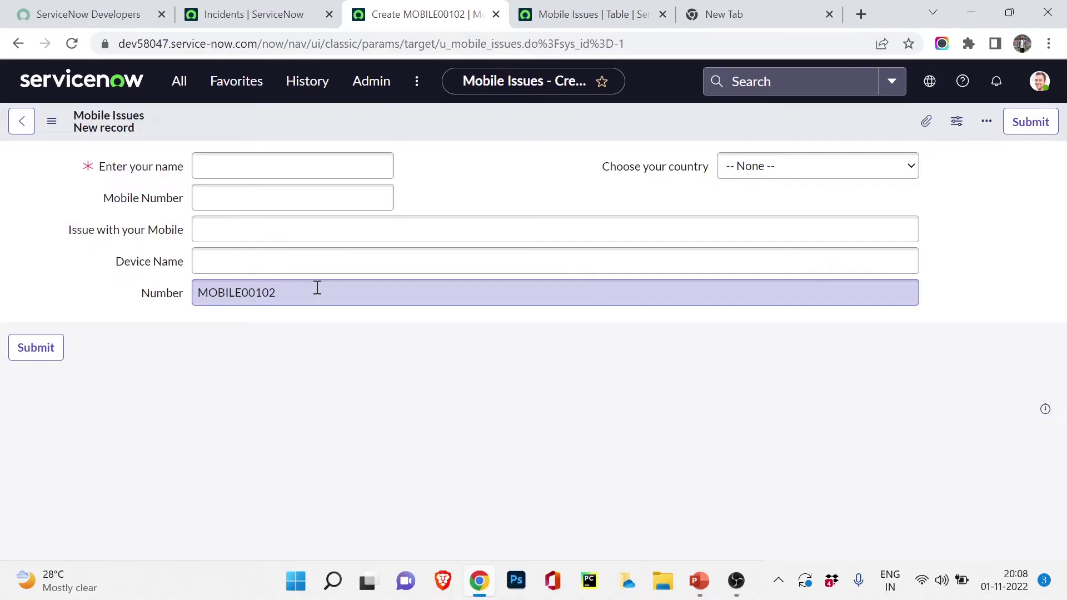
{"action": "left_click_drag", "start_coordinate": [317, 288], "coordinate": [202, 289]}
{"action": "left_click", "coordinate": [278, 293]}
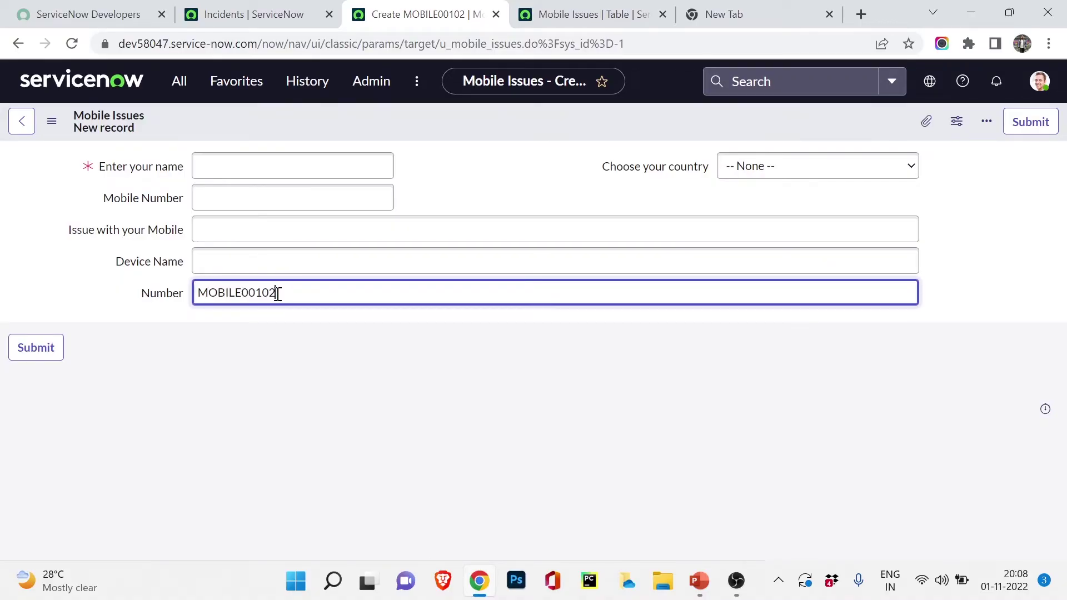
{"action": "double_click", "coordinate": [277, 293]}
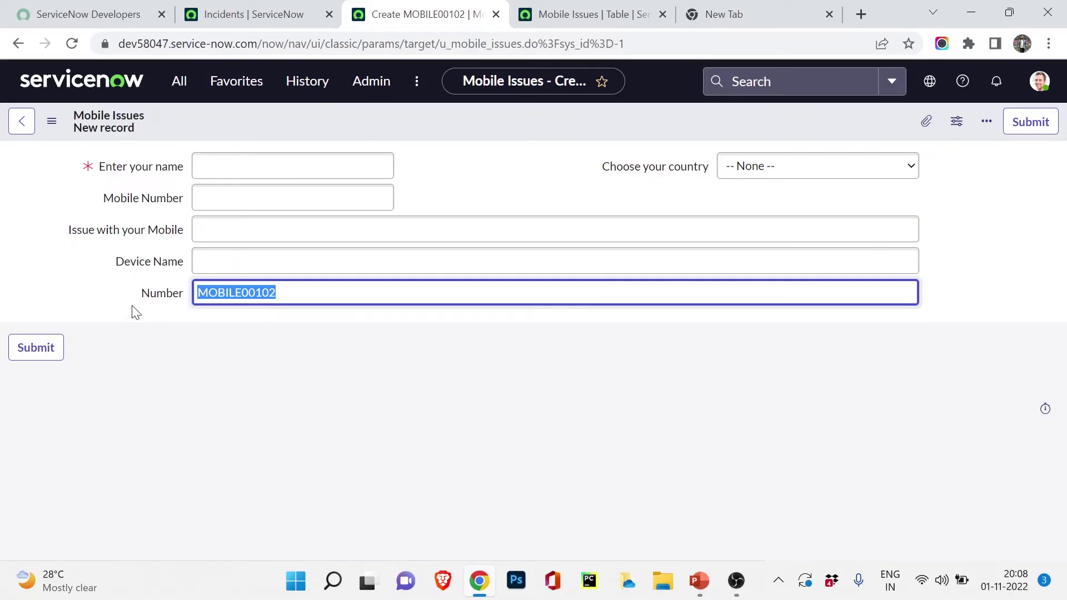
{"action": "left_click", "coordinate": [157, 300]}
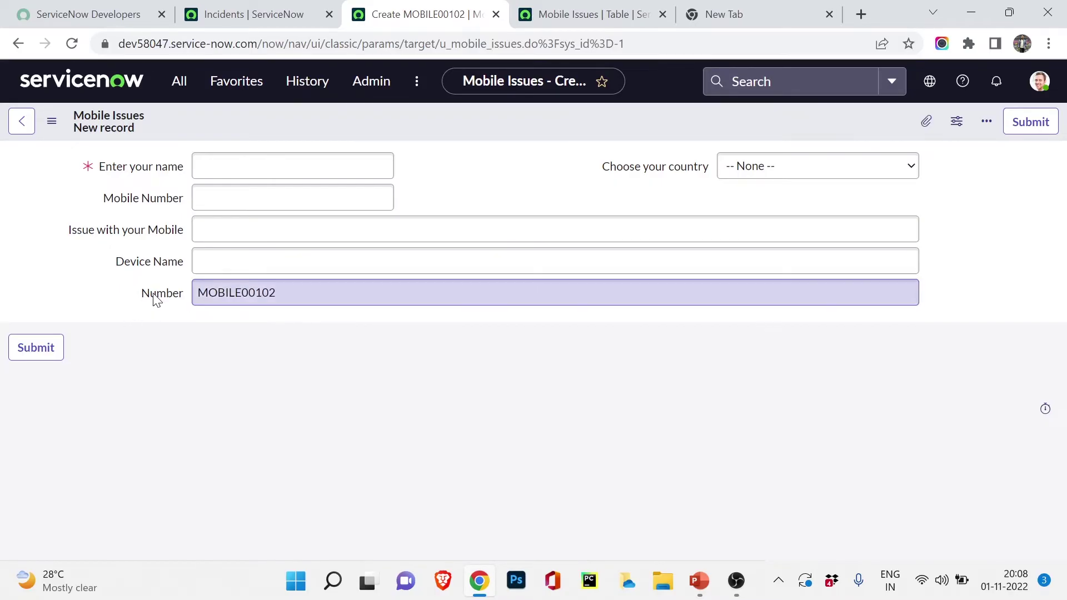
Step: Make the Number column read-only in its dictionary entry, update it, and check the field on the new record form
{"action": "right_click", "coordinate": [154, 295]}
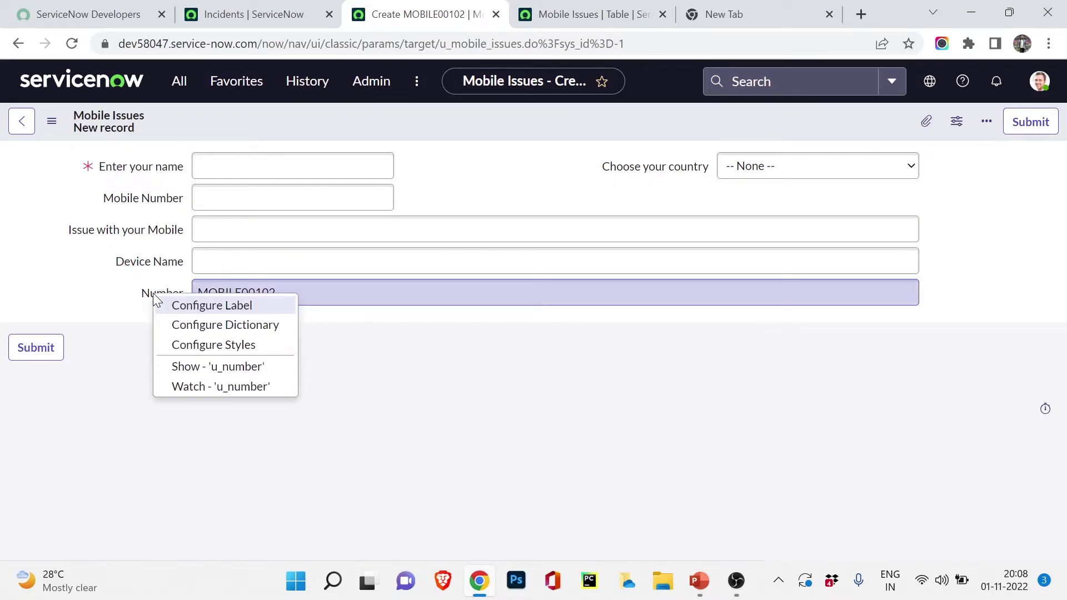
{"action": "left_click", "coordinate": [183, 326]}
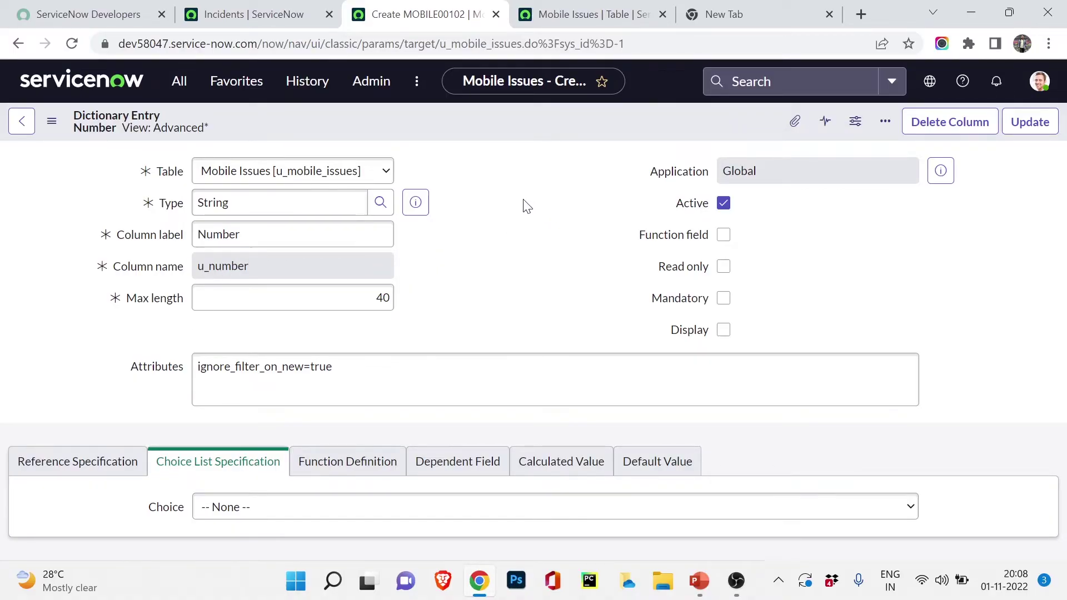
{"action": "left_click", "coordinate": [724, 270]}
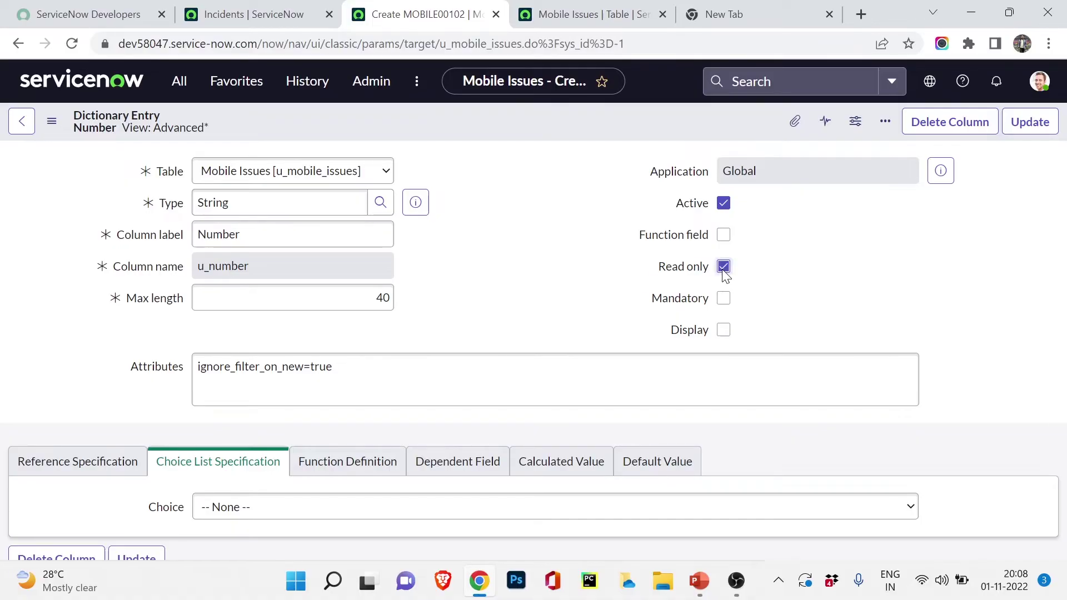
{"action": "left_click", "coordinate": [1048, 117]}
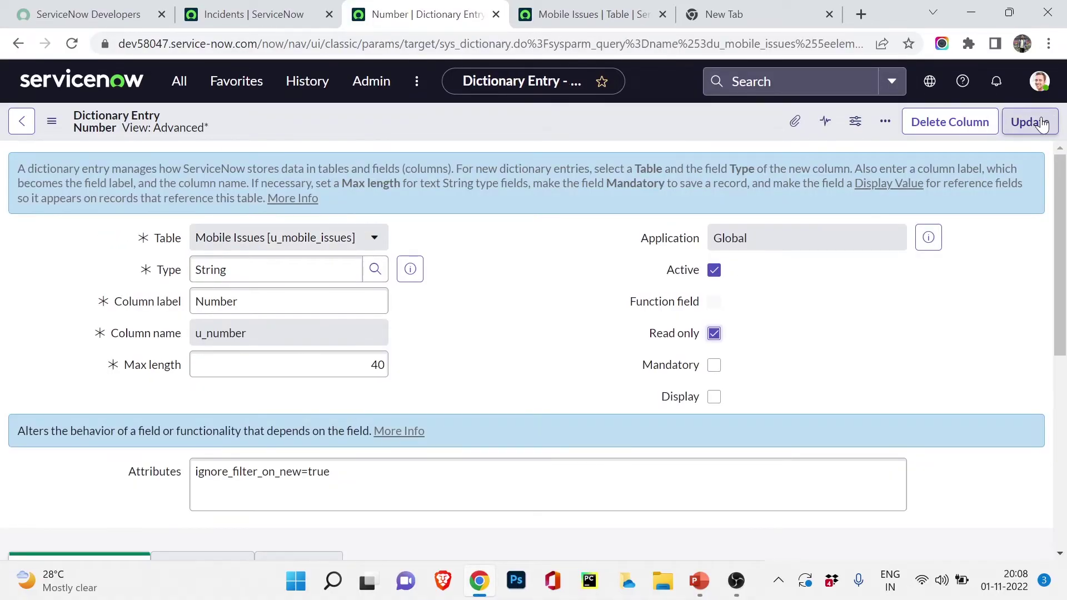
{"action": "left_click", "coordinate": [1012, 131]}
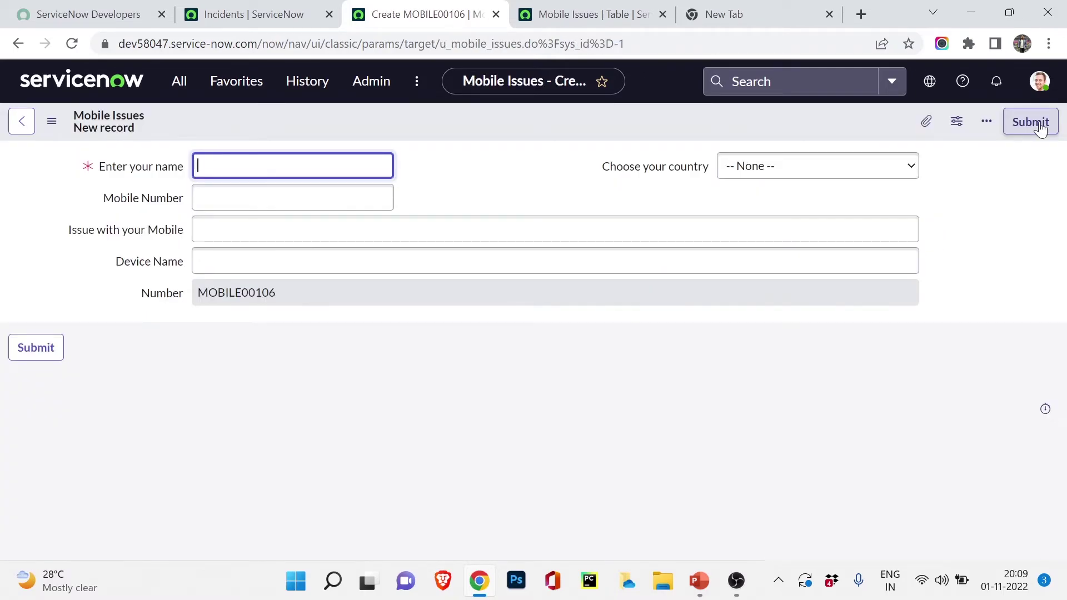
{"action": "double_click", "coordinate": [274, 294]}
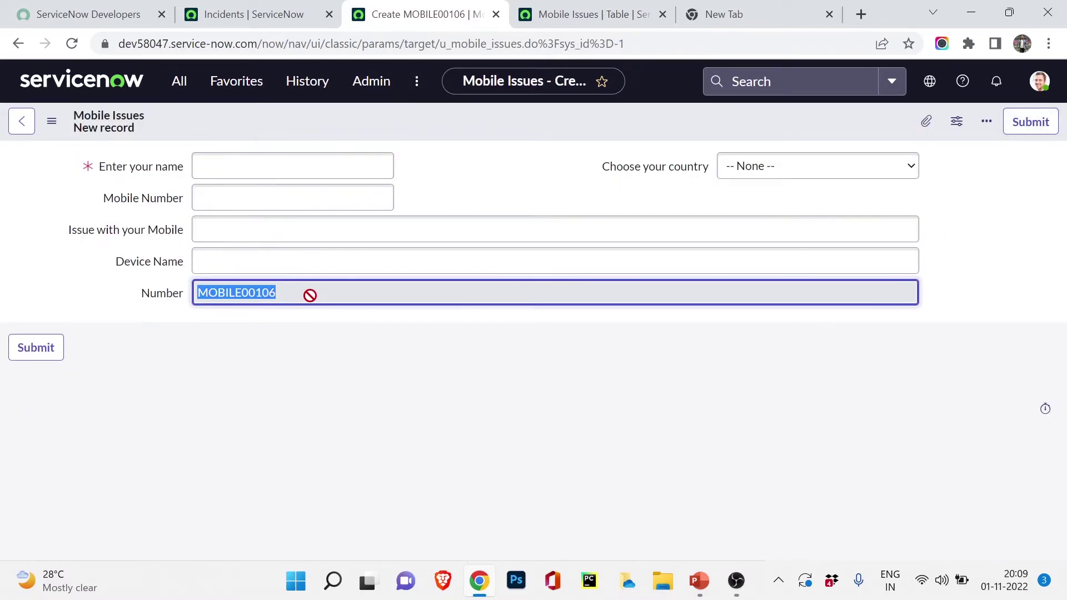
{"action": "left_click", "coordinate": [282, 365]}
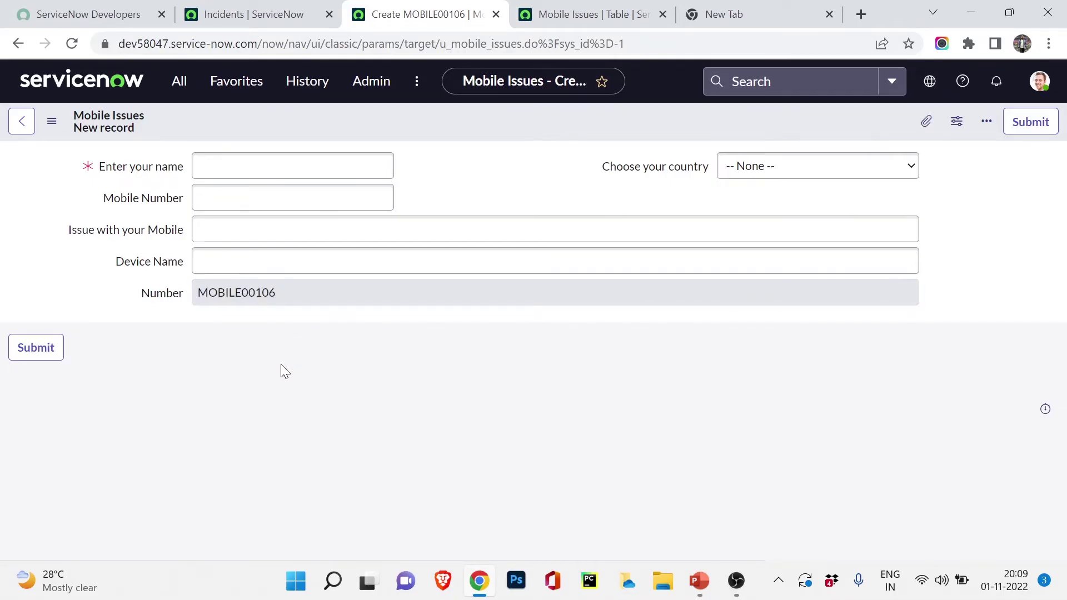
Step: Fill in the person's name and mobile number on the new Mobile Issues record and choose Australia as the country
{"action": "left_click", "coordinate": [261, 173]}
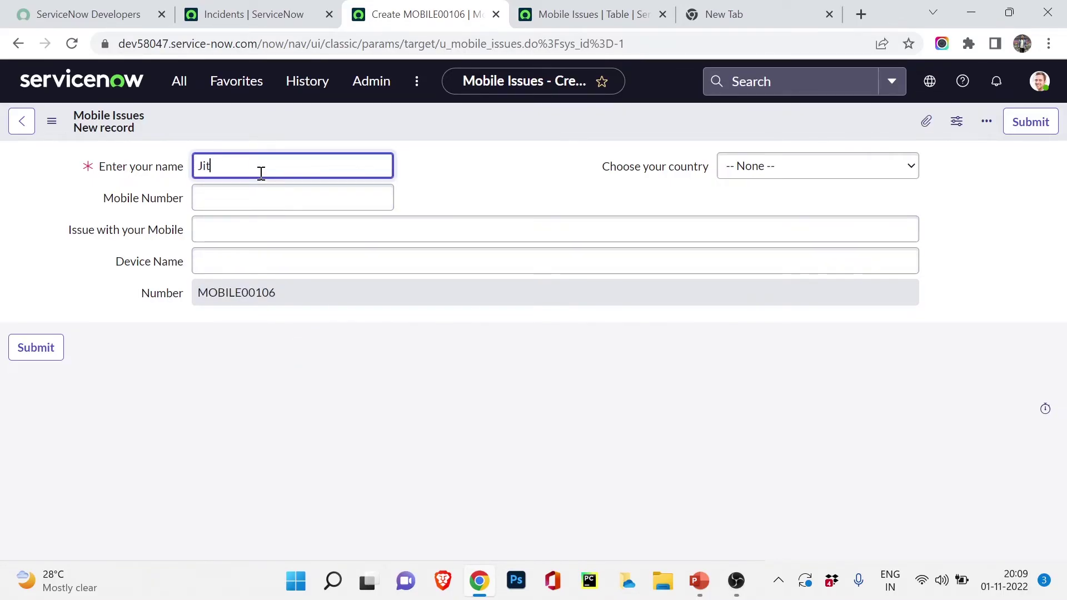
{"action": "key", "text": "Tab"}
{"action": "type", "text": "123"}
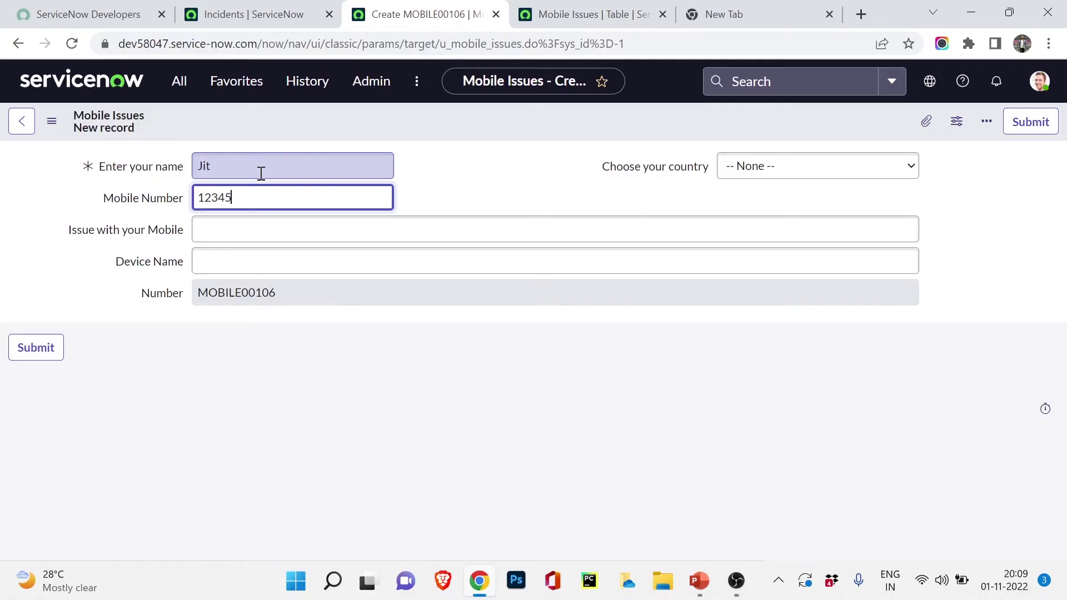
{"action": "key", "text": "Tab"}
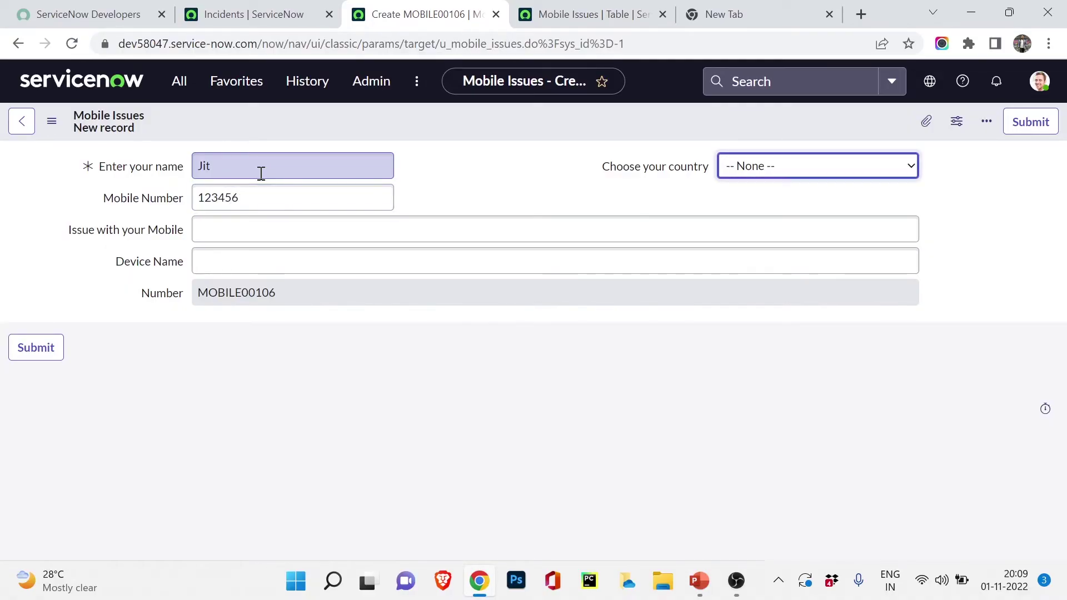
{"action": "left_click", "coordinate": [808, 173]}
{"action": "left_click", "coordinate": [785, 201]}
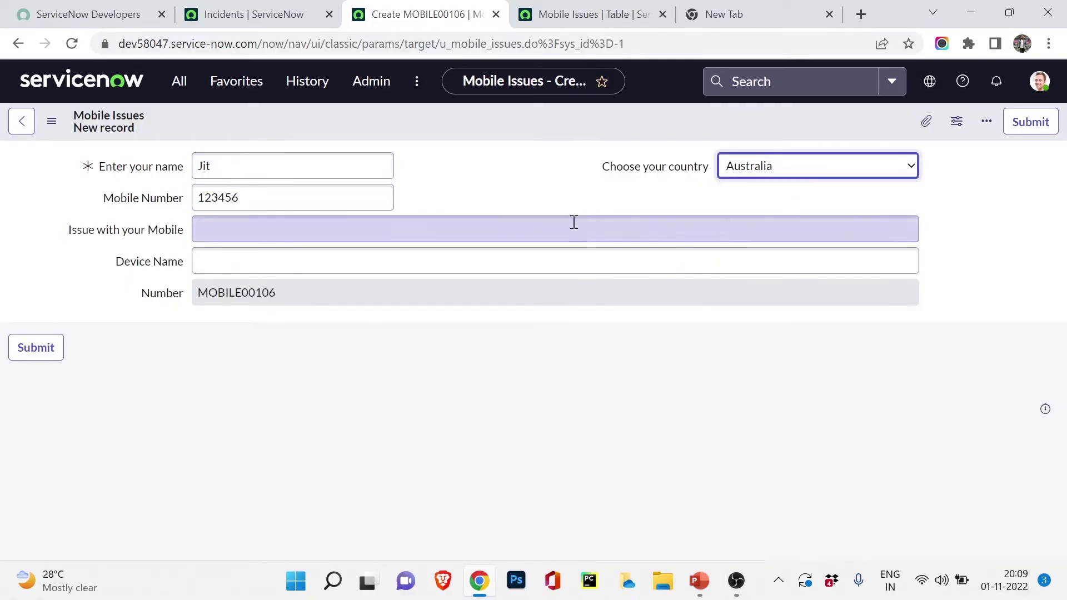
Step: Enter "Keypad is not working" as the mobile issue and "Apple Iphone" as the device name, and submit the new record
{"action": "left_click", "coordinate": [561, 223]}
{"action": "type", "text": "I c"}
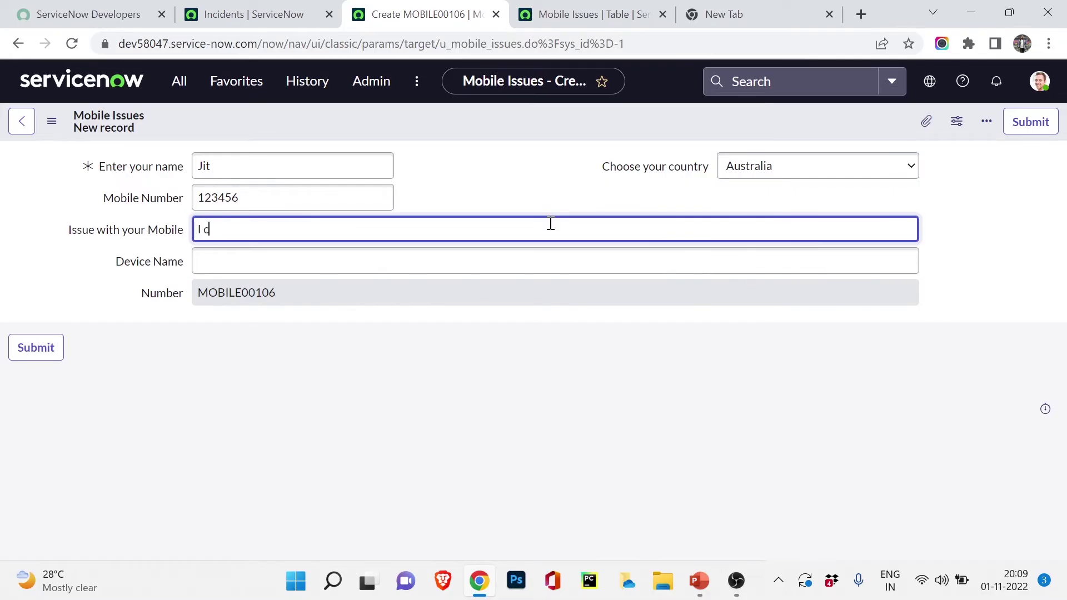
{"action": "type", "text": "ant"}
{"action": "type", "text": "Keypad is not wo"}
{"action": "type", "text": "rking"}
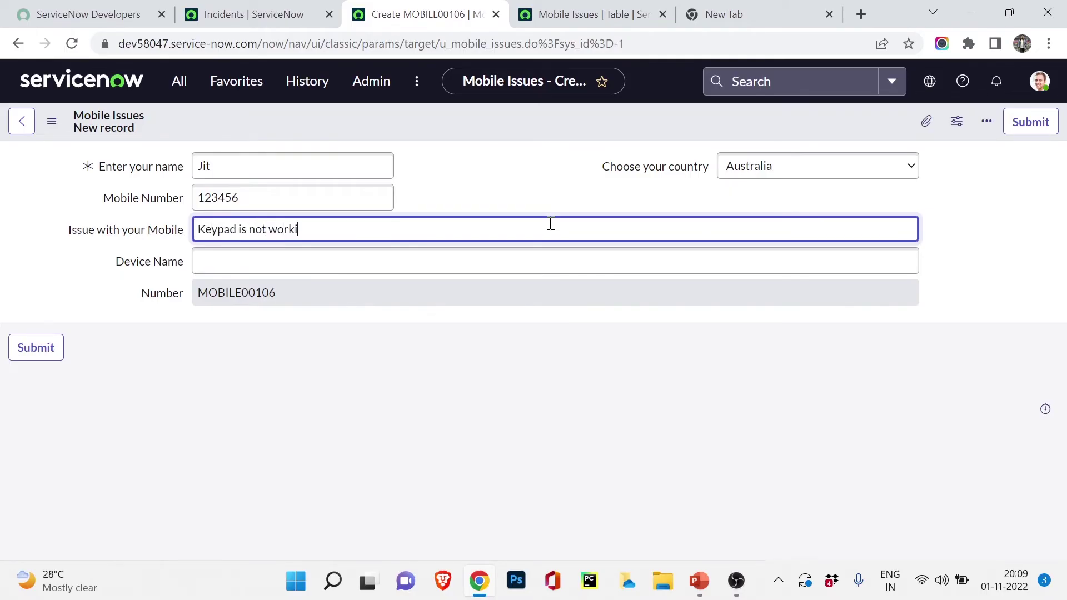
{"action": "left_click", "coordinate": [504, 264]}
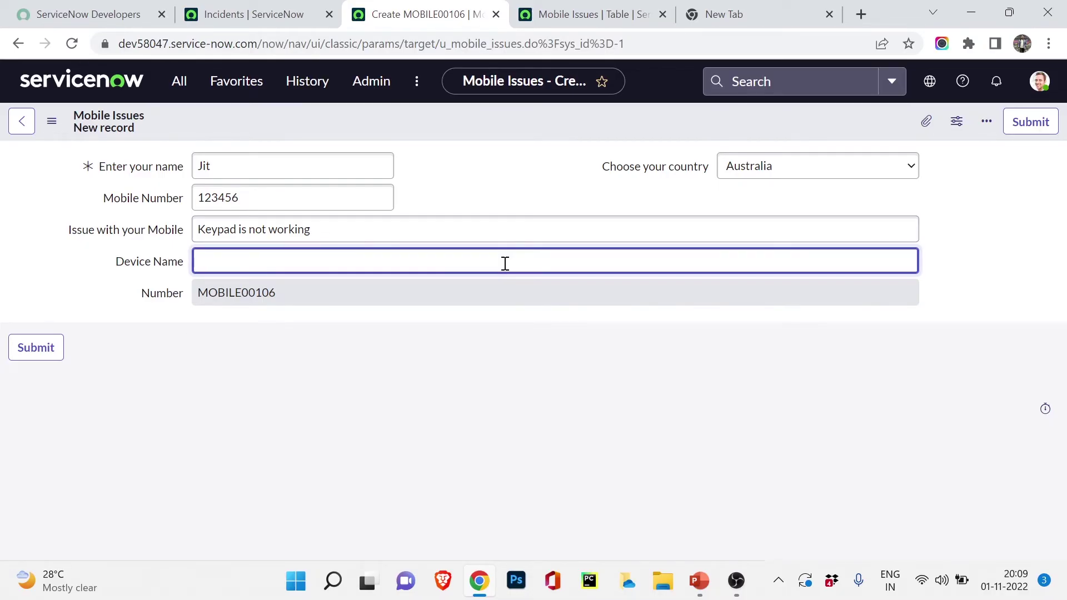
{"action": "type", "text": "Appl"}
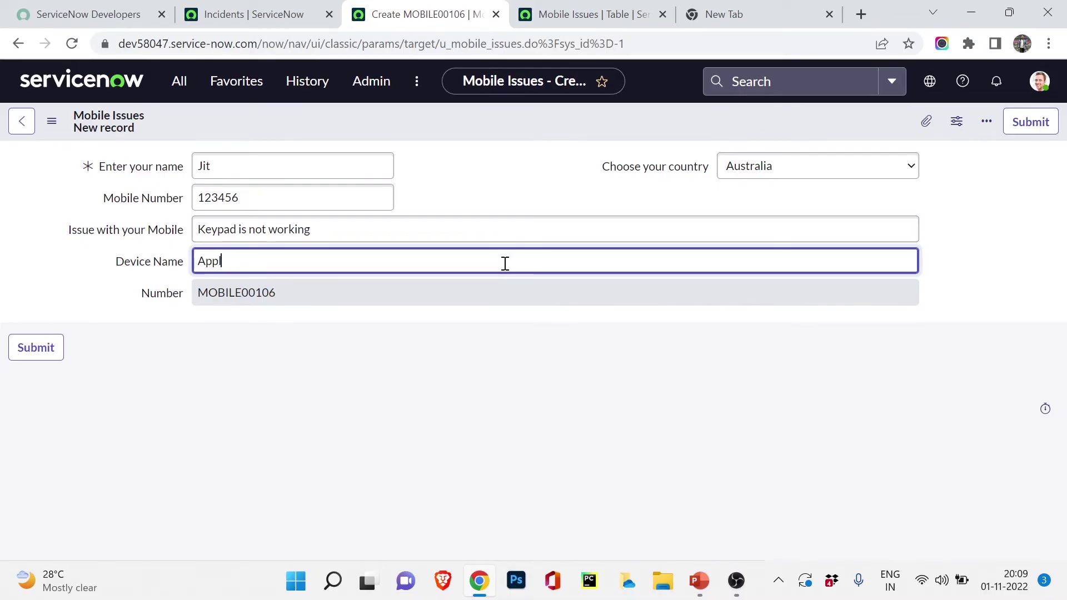
{"action": "type", "text": "e Iphone"}
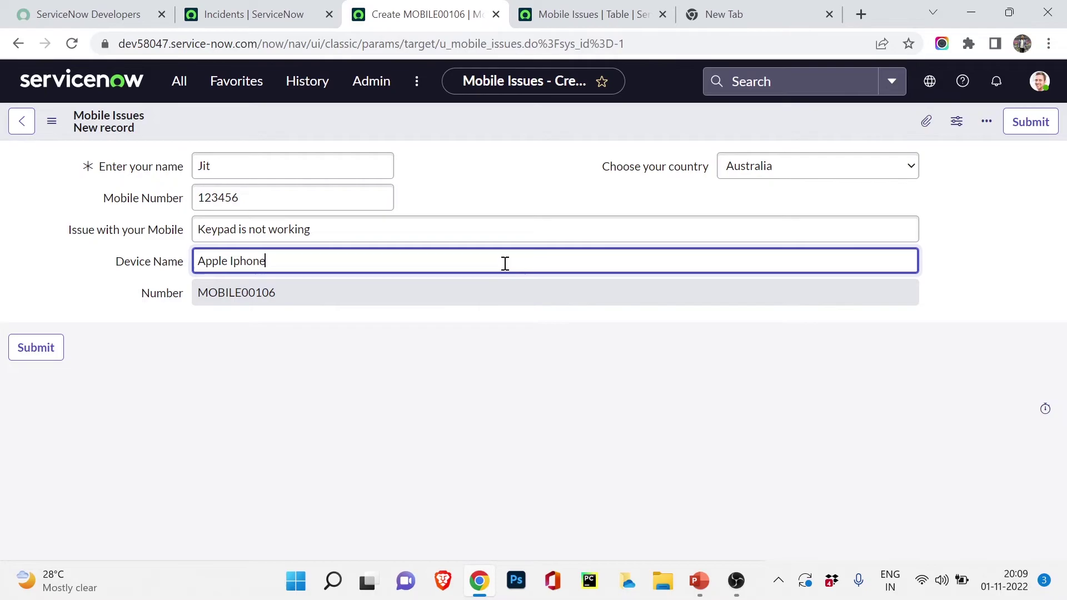
{"action": "left_click", "coordinate": [35, 348]}
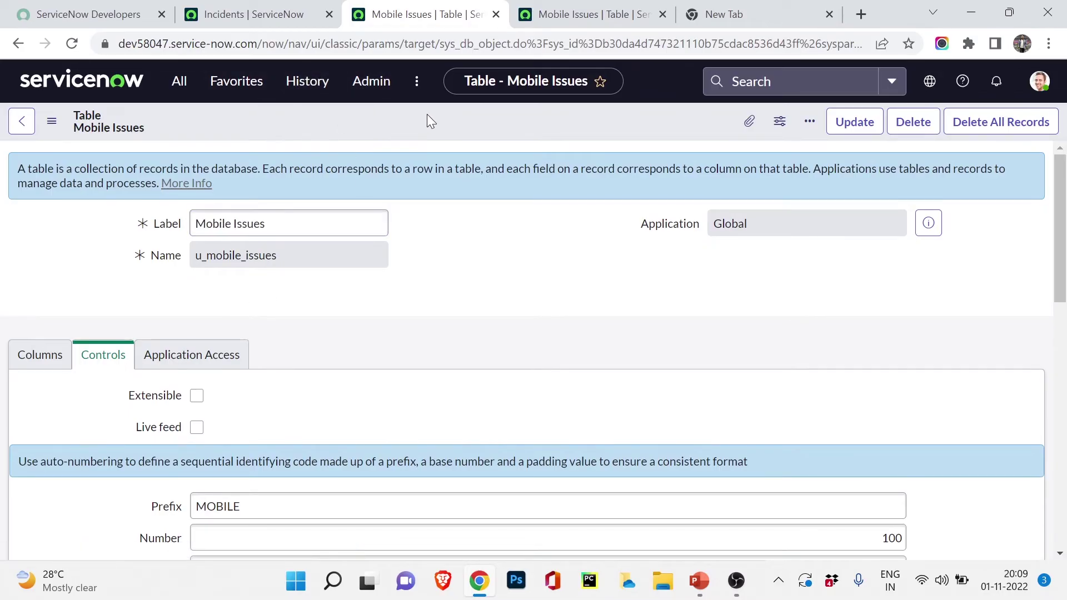
Step: Switch from the table configuration to the Incidents page and open the Mobile Issues list from the Self-Service application
{"action": "right_click", "coordinate": [427, 114]}
{"action": "left_click", "coordinate": [44, 322]}
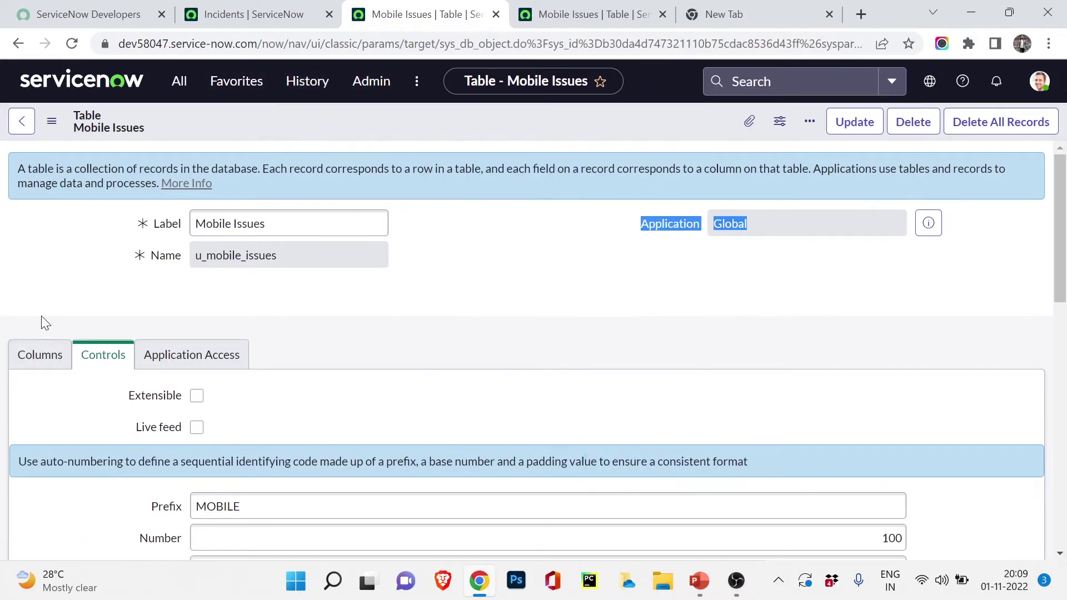
{"action": "scroll", "coordinate": [45, 322], "scroll_direction": "down", "scroll_amount": 8}
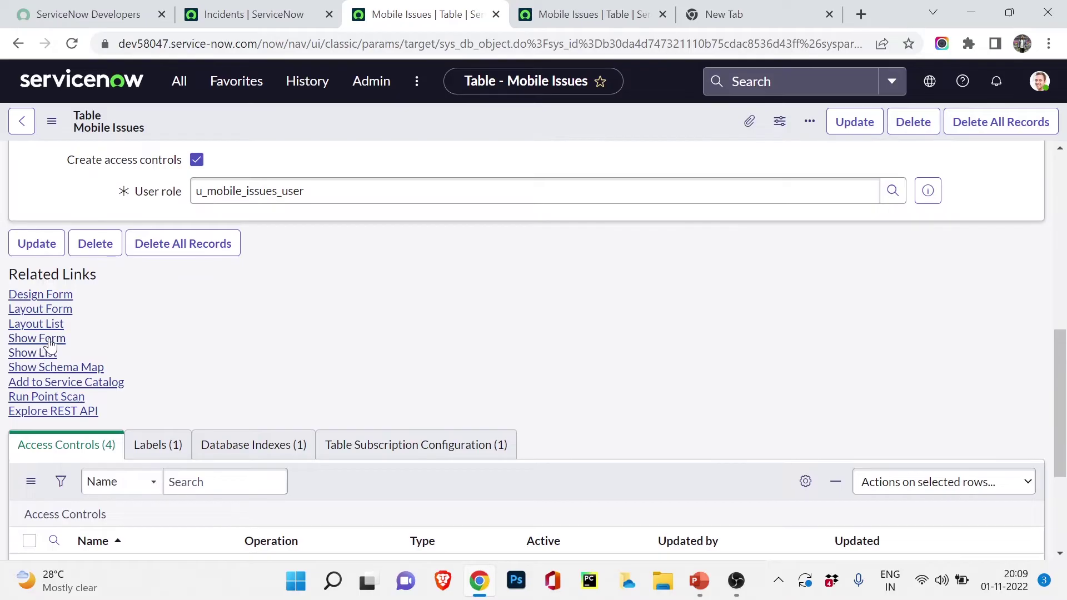
{"action": "scroll", "coordinate": [183, 396], "scroll_direction": "up", "scroll_amount": 8}
{"action": "left_click", "coordinate": [295, 7]}
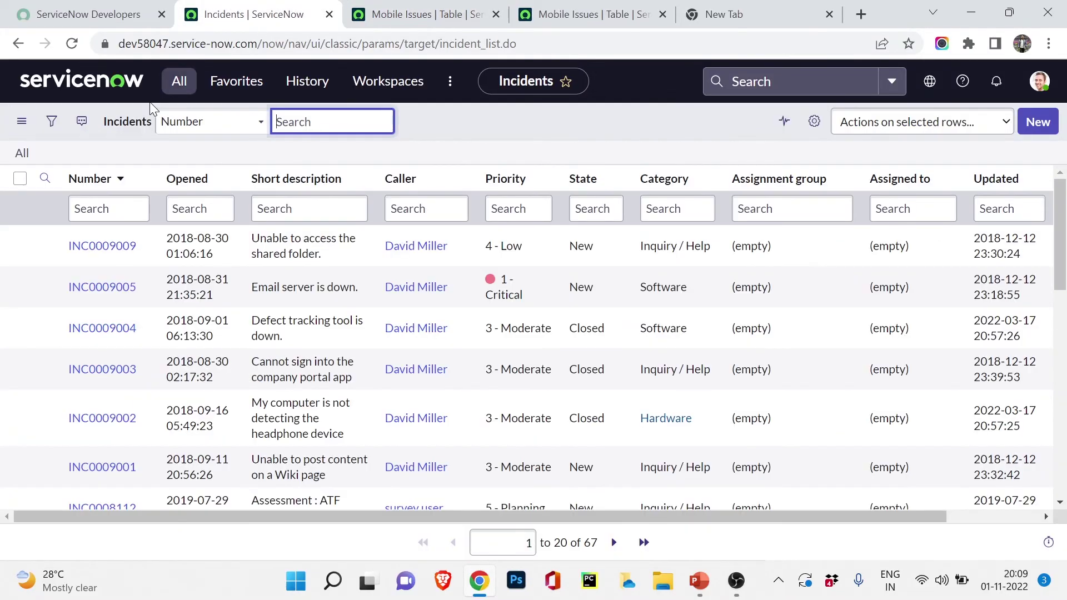
{"action": "left_click", "coordinate": [178, 85]}
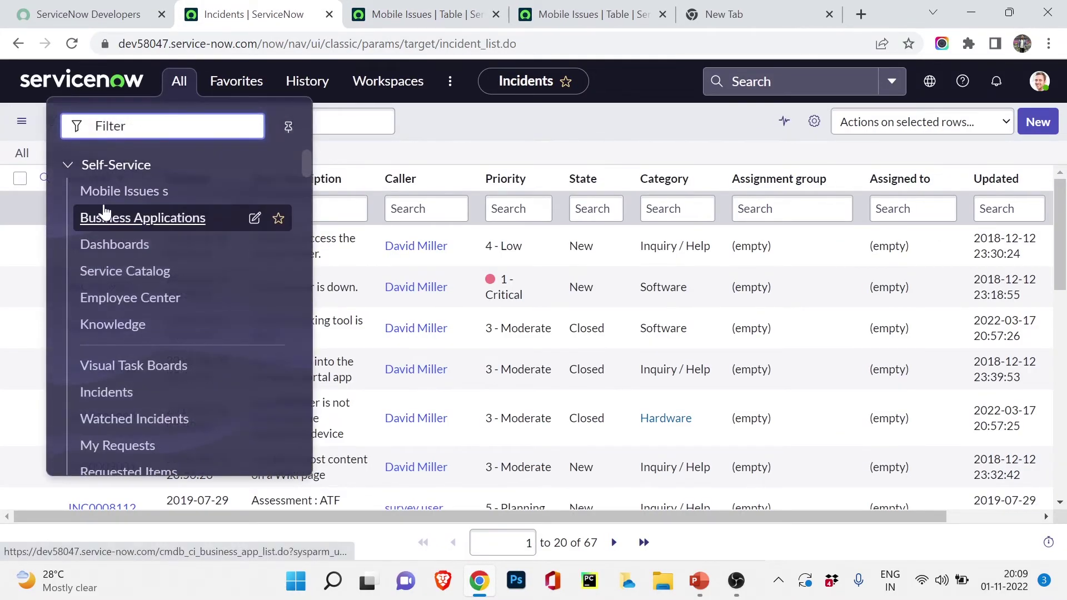
{"action": "left_click", "coordinate": [111, 194]}
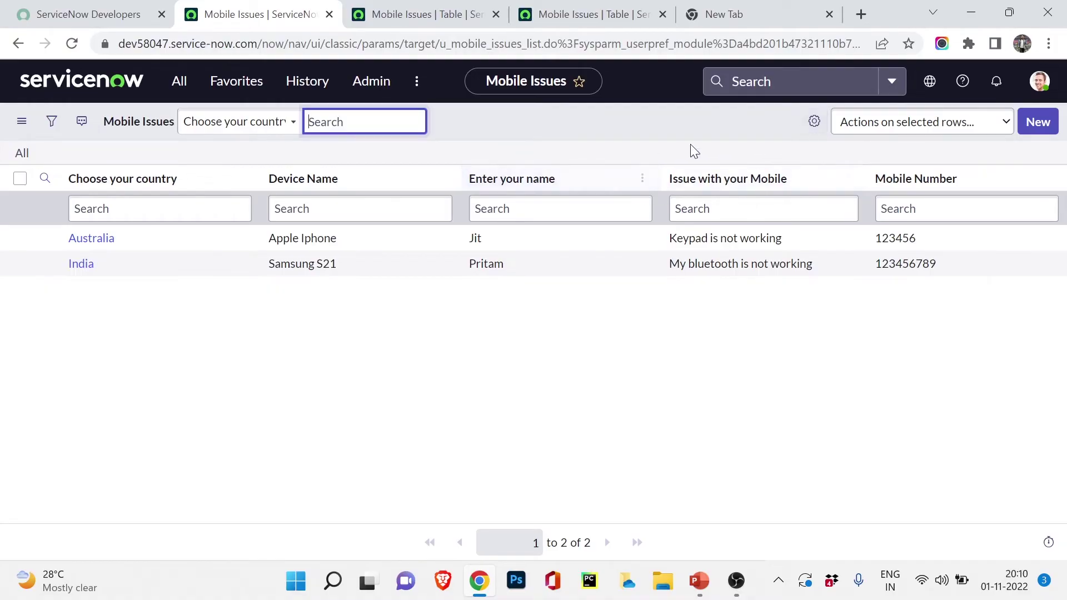
Step: Personalize the Mobile Issues list columns by adding Number, placing it ahead of Choose your country, and applying the change
{"action": "left_click", "coordinate": [811, 132]}
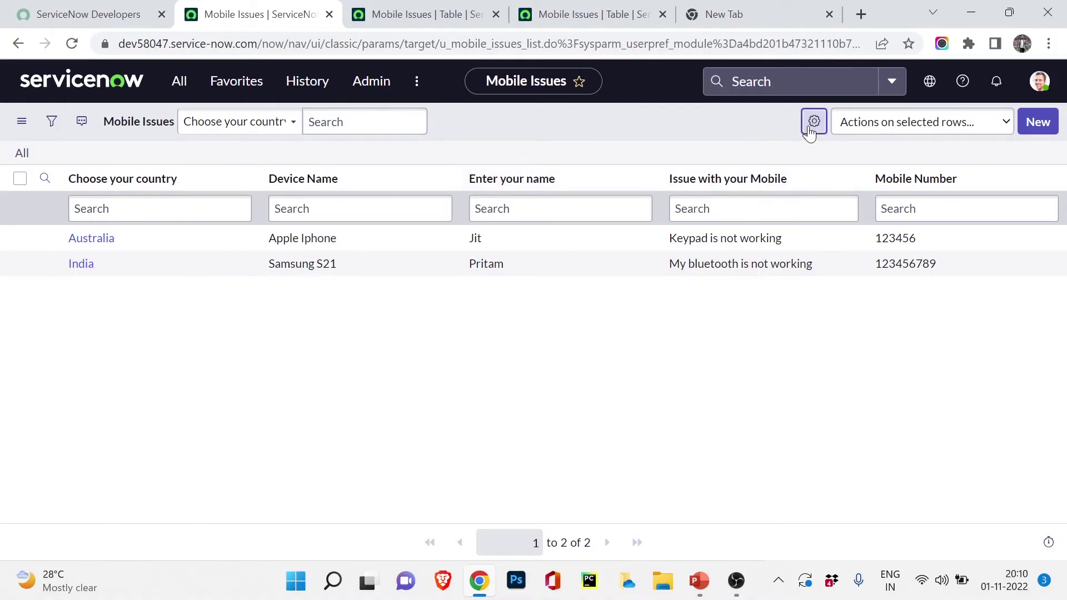
{"action": "left_click", "coordinate": [811, 128]}
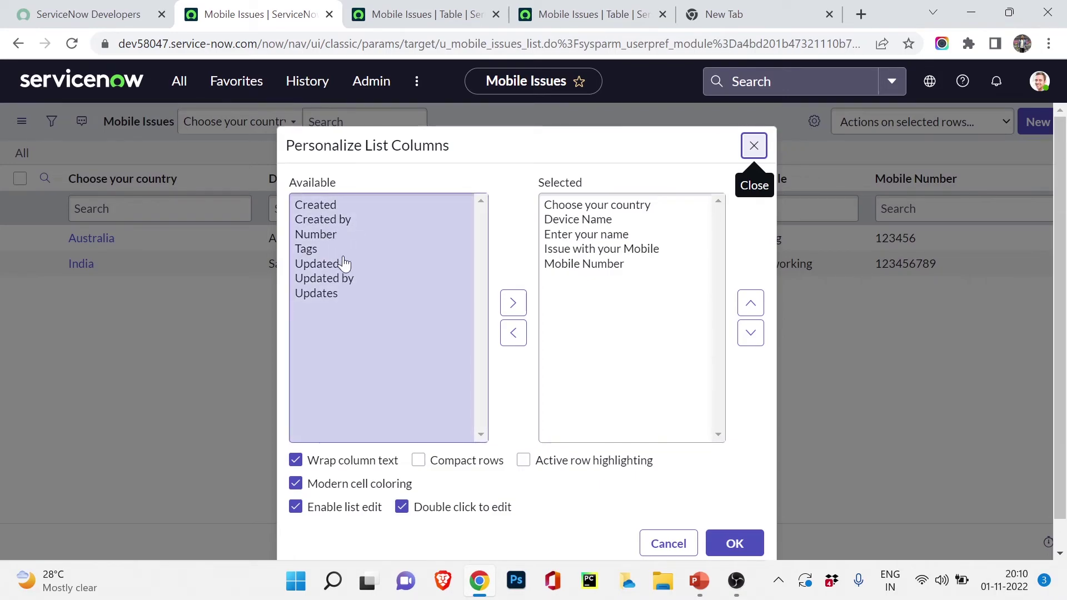
{"action": "left_click", "coordinate": [321, 235]}
{"action": "left_click", "coordinate": [513, 303]}
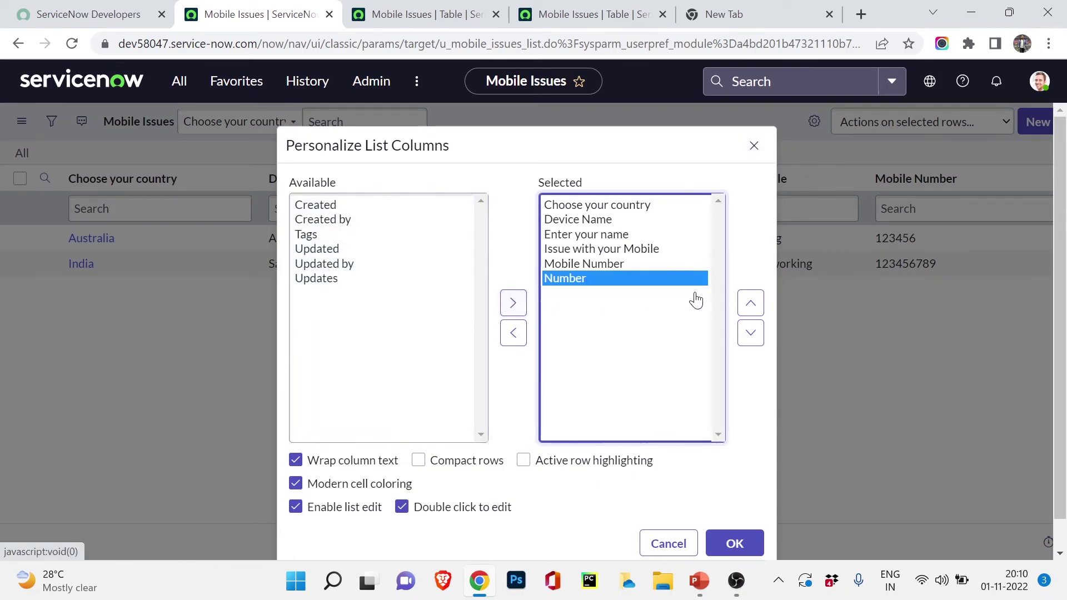
{"action": "left_click", "coordinate": [751, 303]}
{"action": "left_click", "coordinate": [751, 303]}
{"action": "left_click", "coordinate": [751, 304]}
{"action": "left_click", "coordinate": [751, 304]}
{"action": "left_click", "coordinate": [751, 303]}
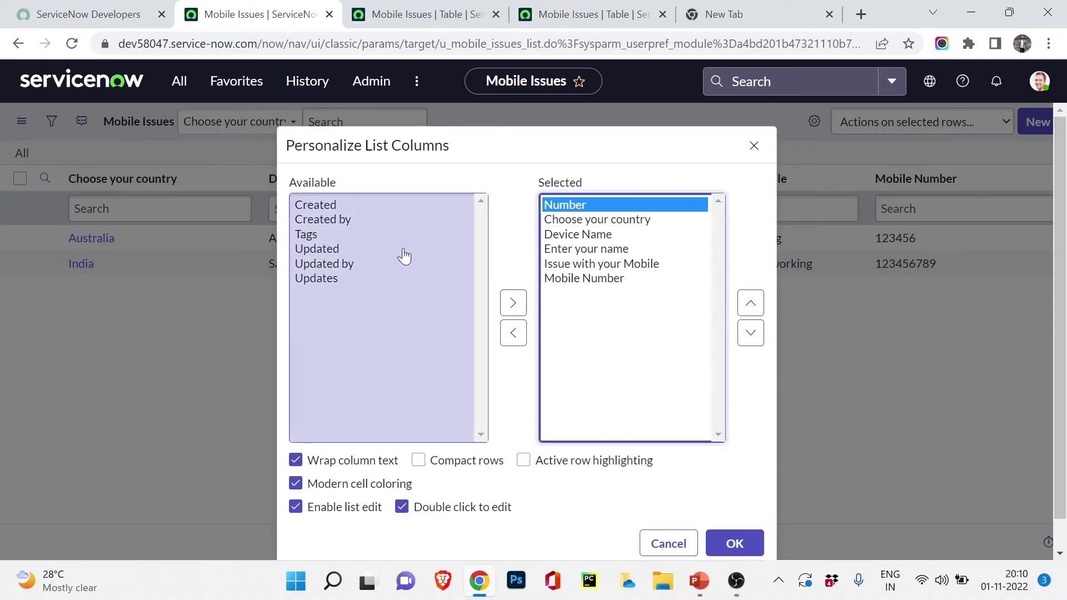
{"action": "scroll", "coordinate": [612, 431], "scroll_direction": "down", "scroll_amount": 1}
{"action": "left_click", "coordinate": [744, 520]}
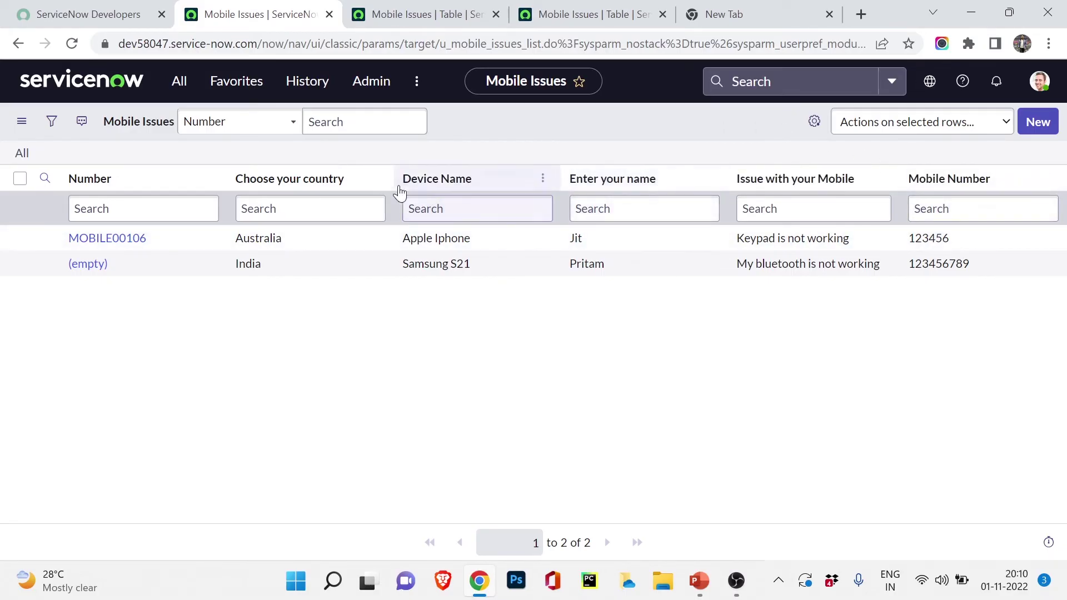
Step: Show the filter condition builder for the Mobile Issues list
{"action": "left_click", "coordinate": [51, 122]}
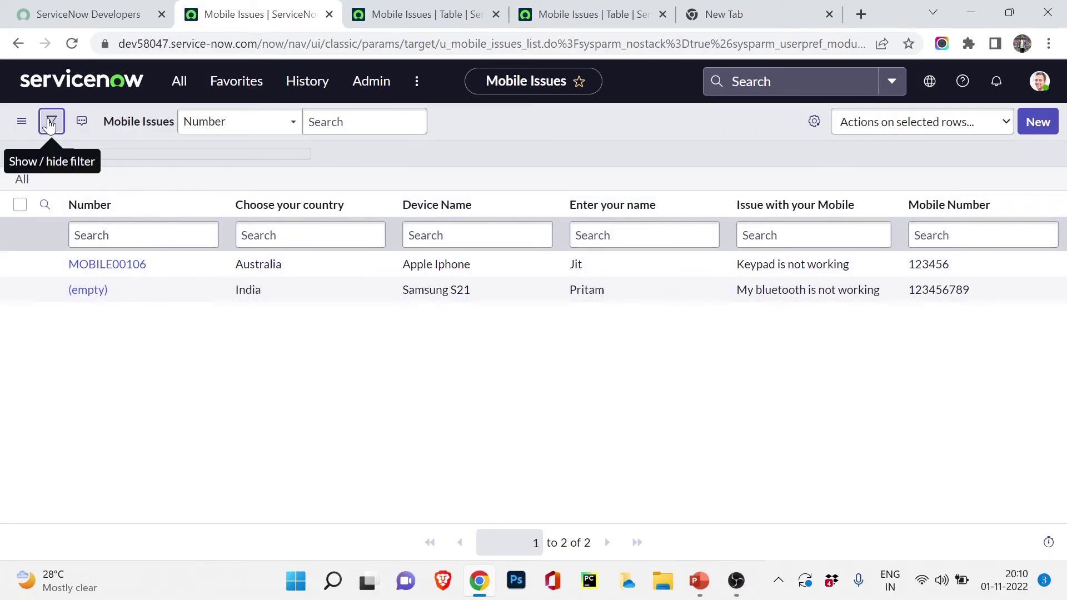